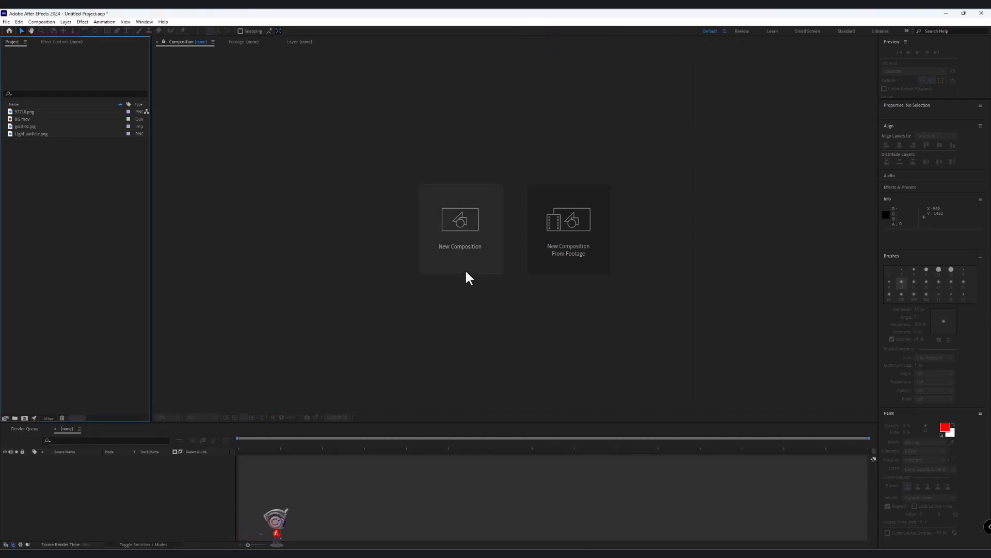
# Create a new 1920x1080 HD composition at 29.97 fps with a duration of 0;00;09;23
pyautogui.click(463, 233)
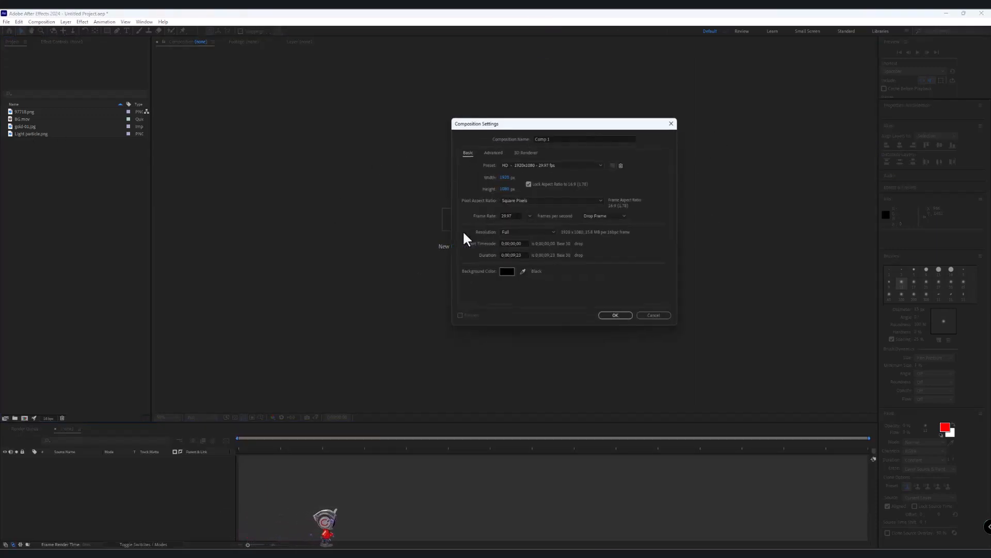
pyautogui.moveTo(494, 128); pyautogui.dragTo(572, 128)
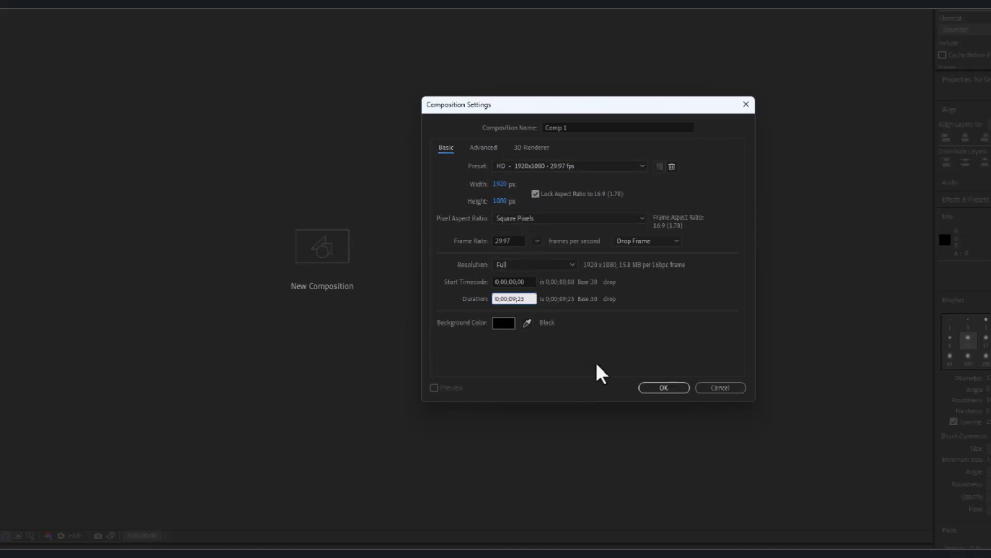
pyautogui.click(664, 387)
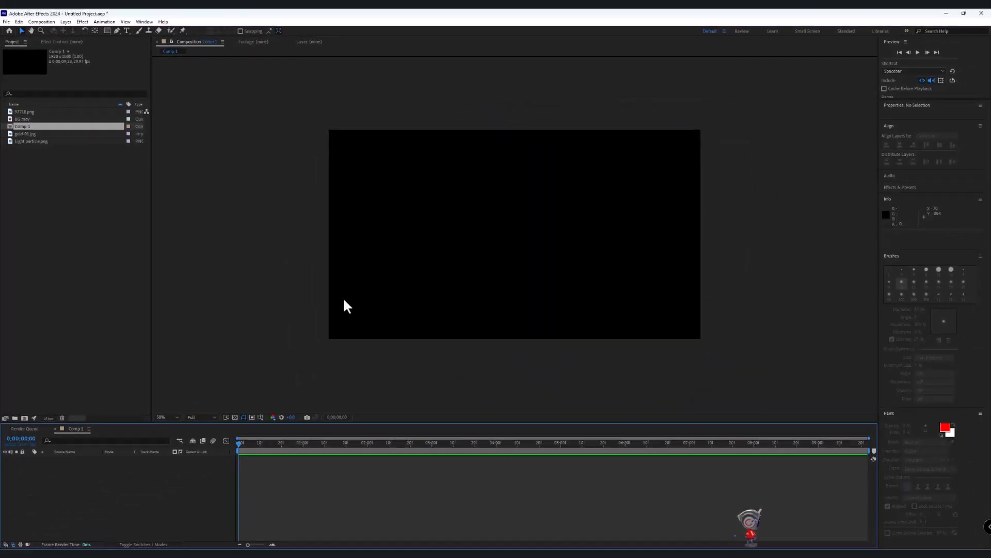
# Set the project's color bit depth to 16 bits per channel
pyautogui.click(48, 417)
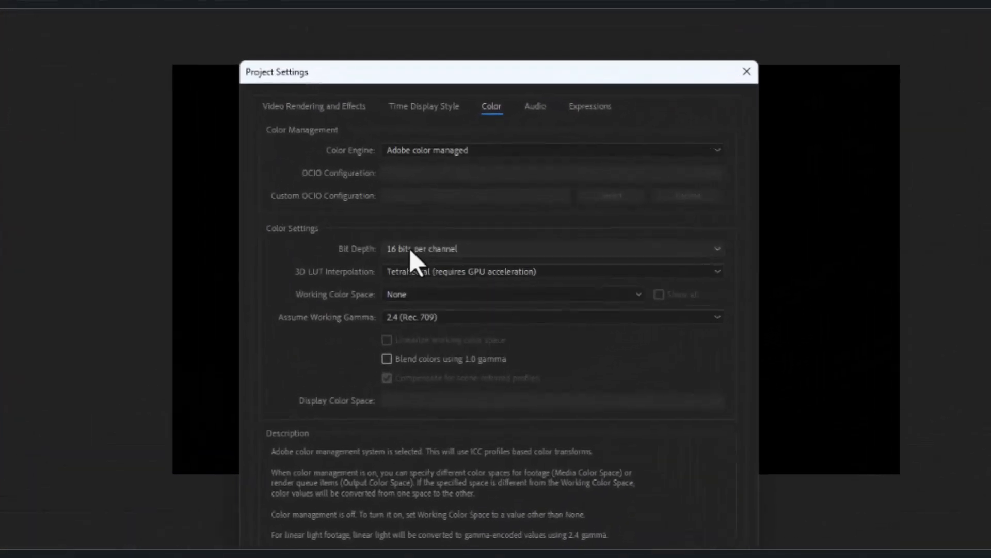
pyautogui.click(487, 225)
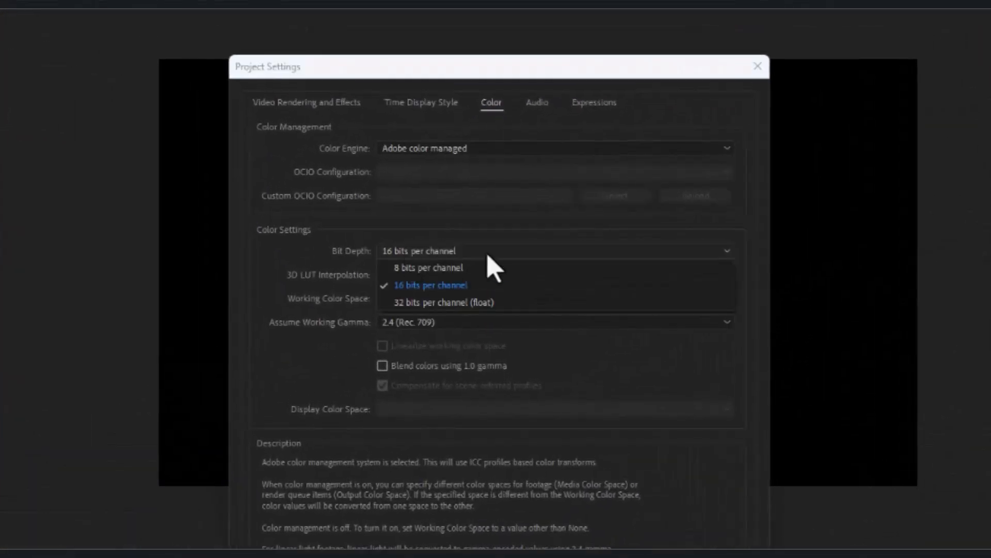
pyautogui.click(424, 271)
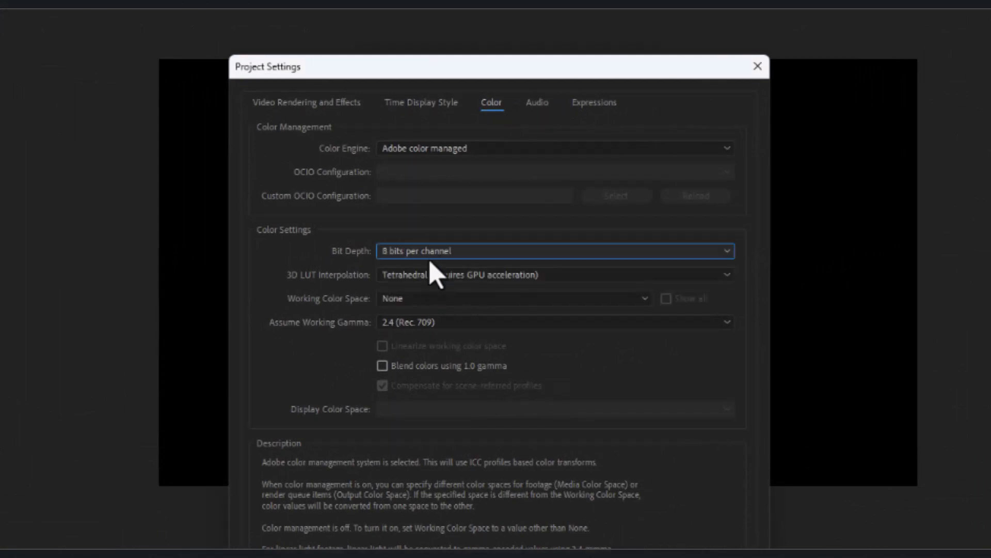
pyautogui.click(433, 252)
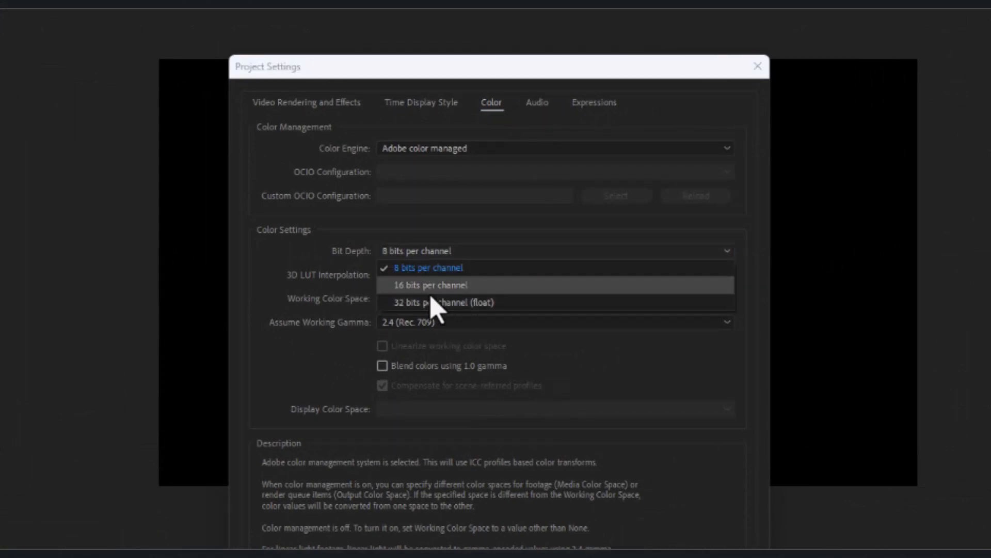
pyautogui.click(433, 284)
pyautogui.click(602, 530)
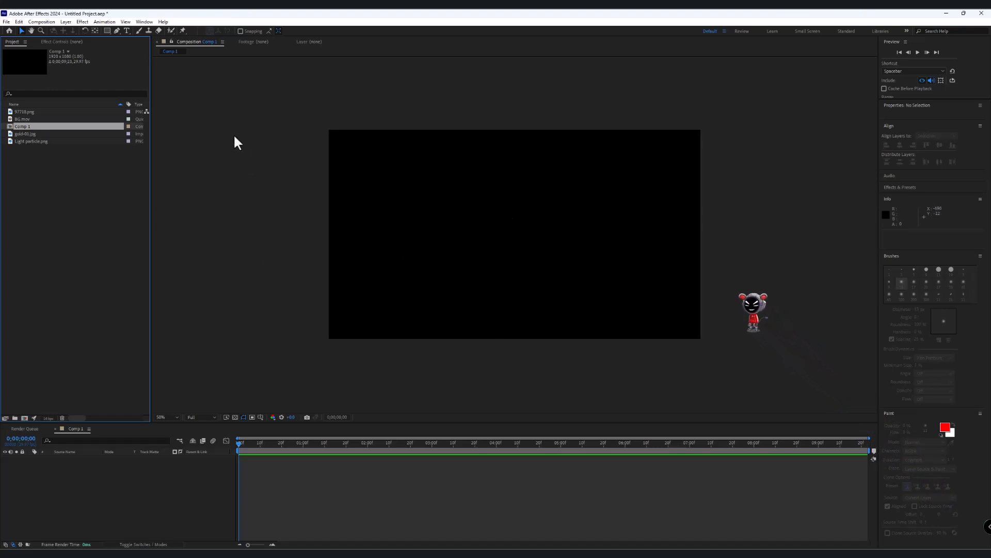
# Add 97718.png to the composition and show the transparency grid behind it
pyautogui.click(30, 112)
pyautogui.moveTo(29, 110); pyautogui.dragTo(532, 218)
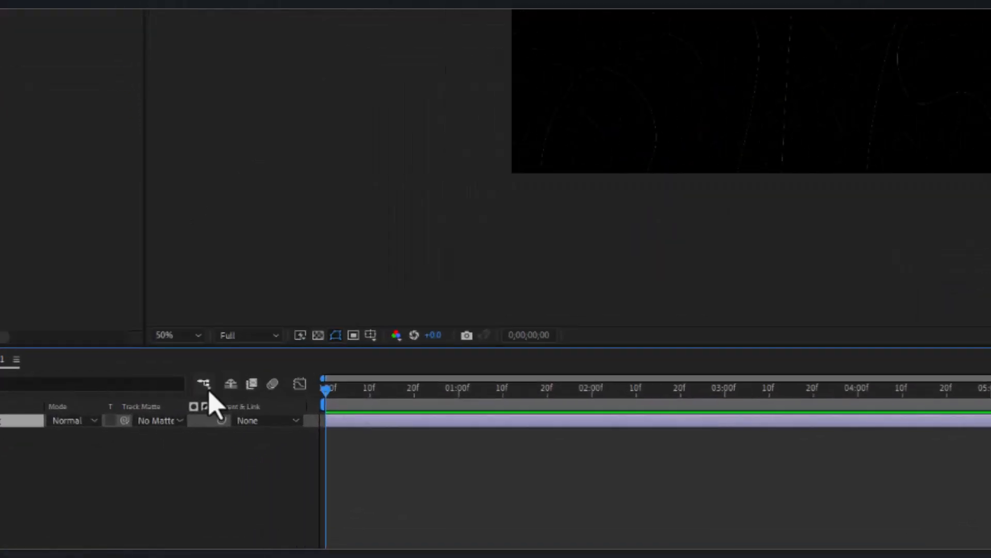
pyautogui.click(357, 297)
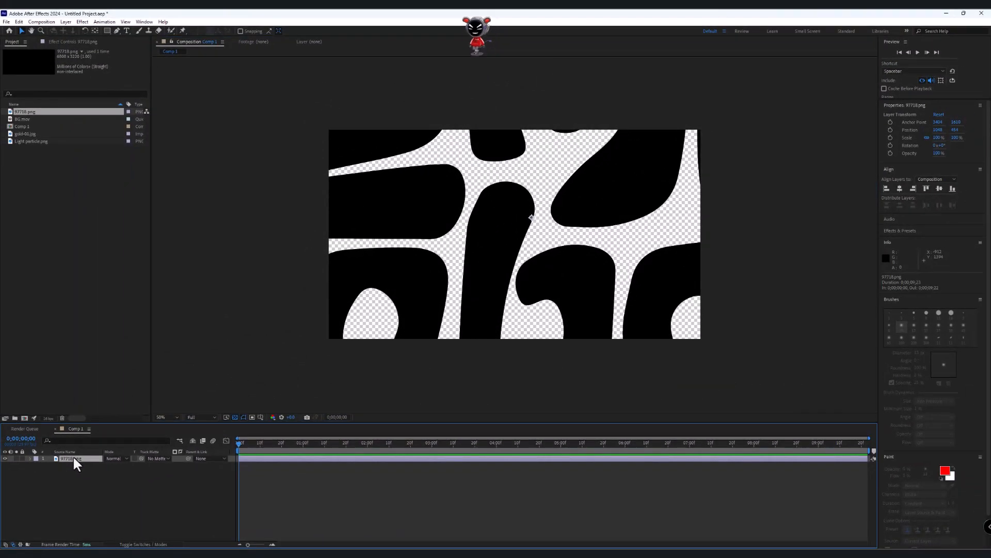
# Scale the 97718.png lettering layer to 20% and reposition it near the middle of the frame
pyautogui.press('s')
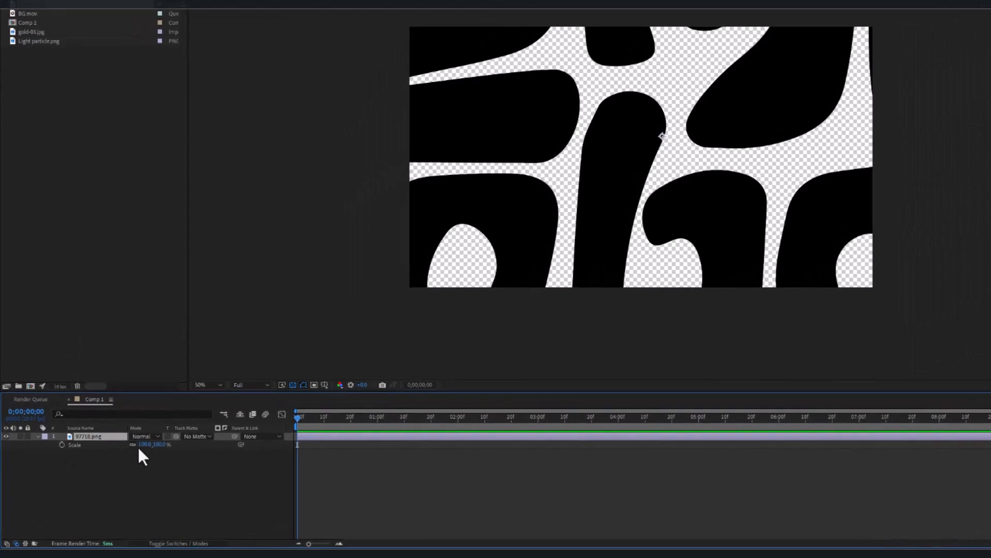
pyautogui.moveTo(138, 447); pyautogui.dragTo(96, 447)
pyautogui.scroll(2, 635, 279)
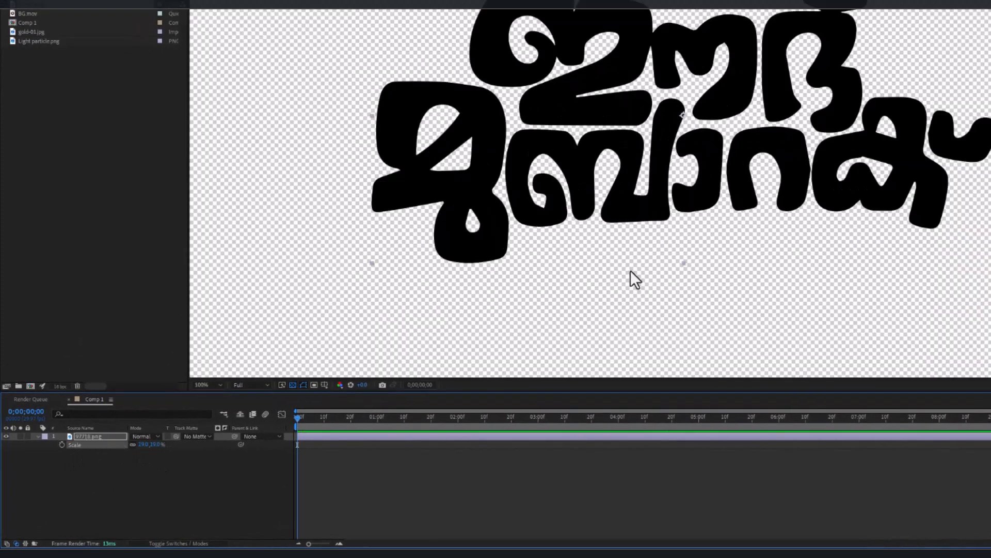
pyautogui.scroll(-2, 725, 203)
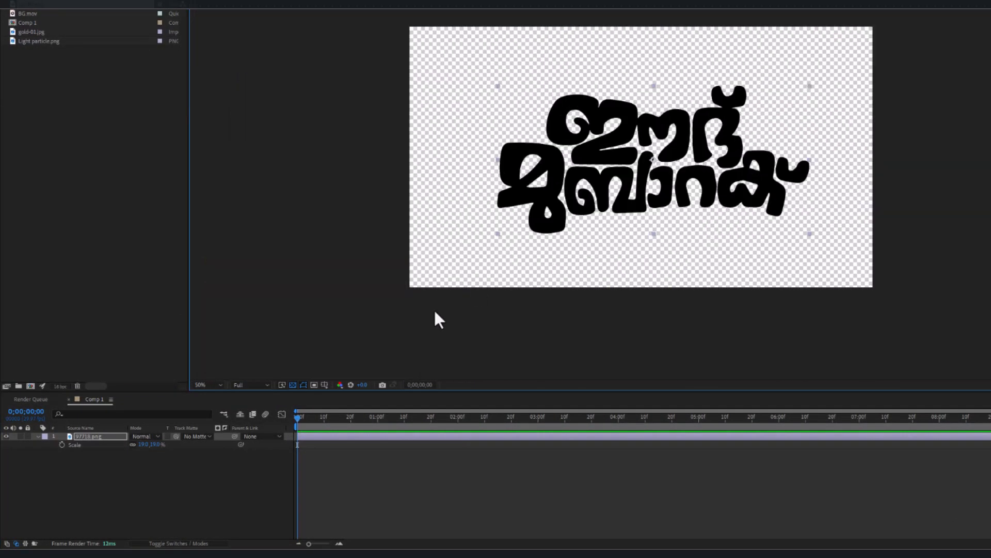
pyautogui.click(144, 444)
pyautogui.write('20')
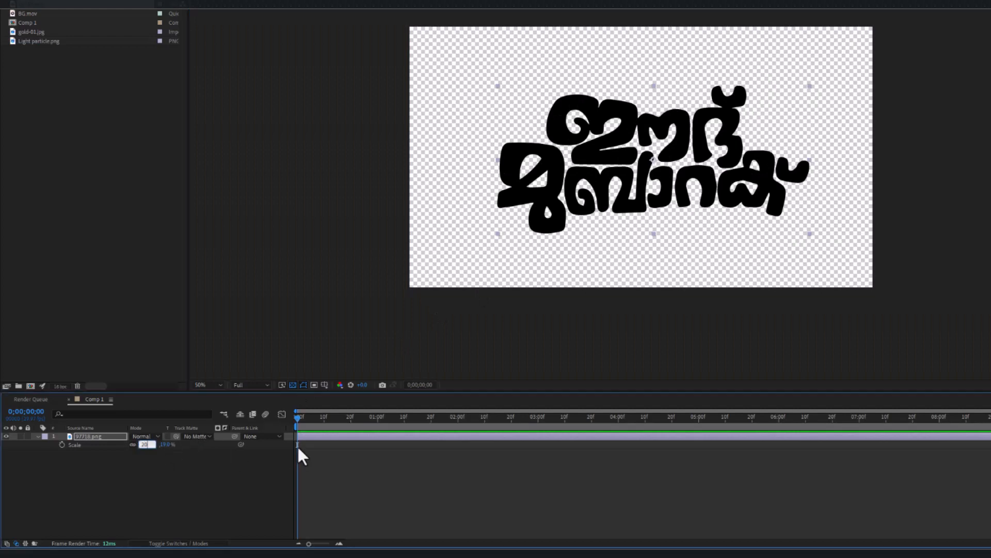
pyautogui.press('Return')
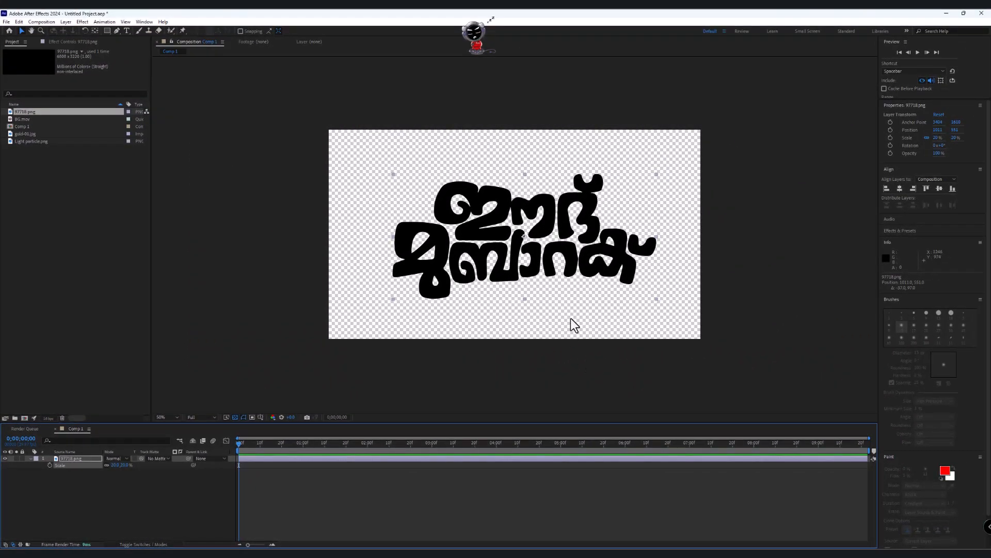
pyautogui.click(162, 464)
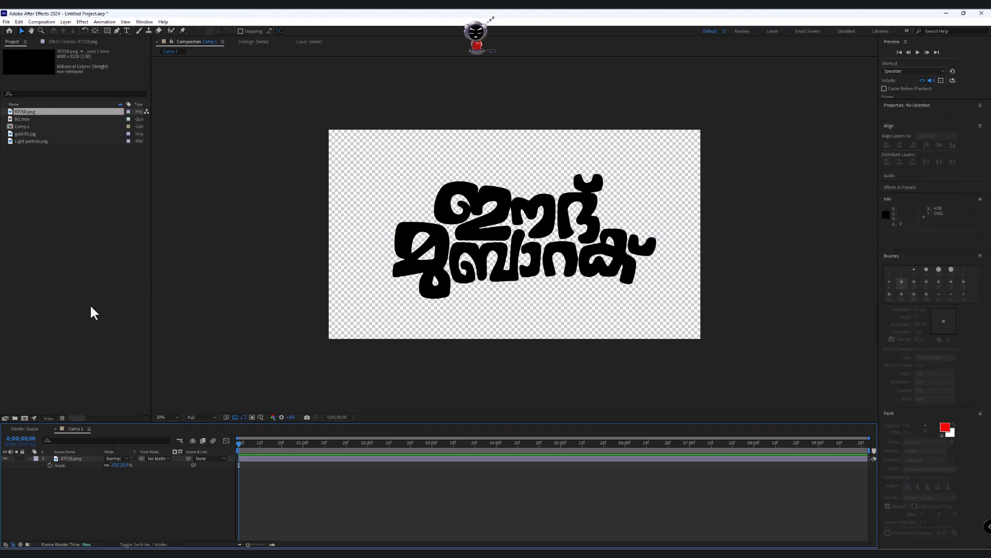
# Add gold-01.jpg to the composition above the lettering layer and position it over the lettering
pyautogui.click(26, 134)
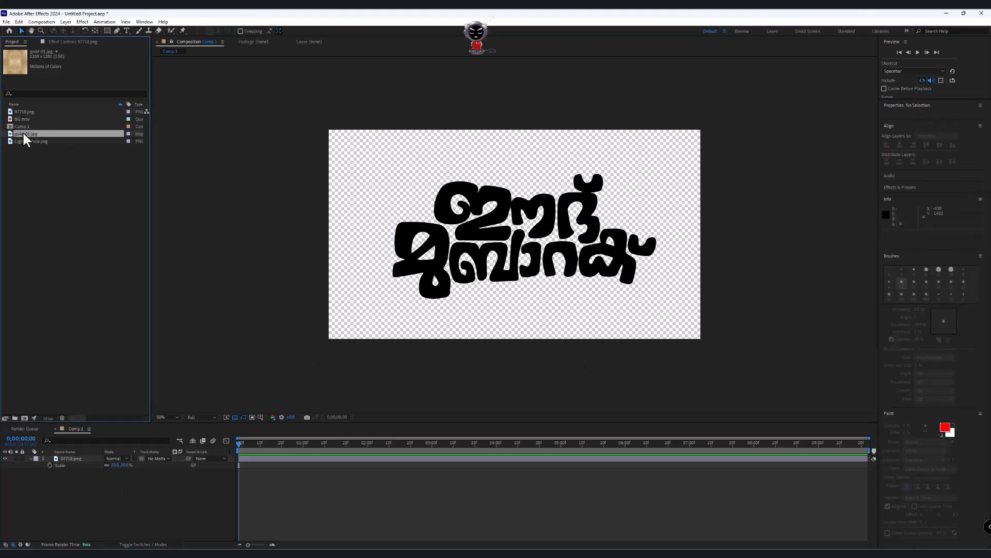
pyautogui.moveTo(23, 132); pyautogui.dragTo(540, 224)
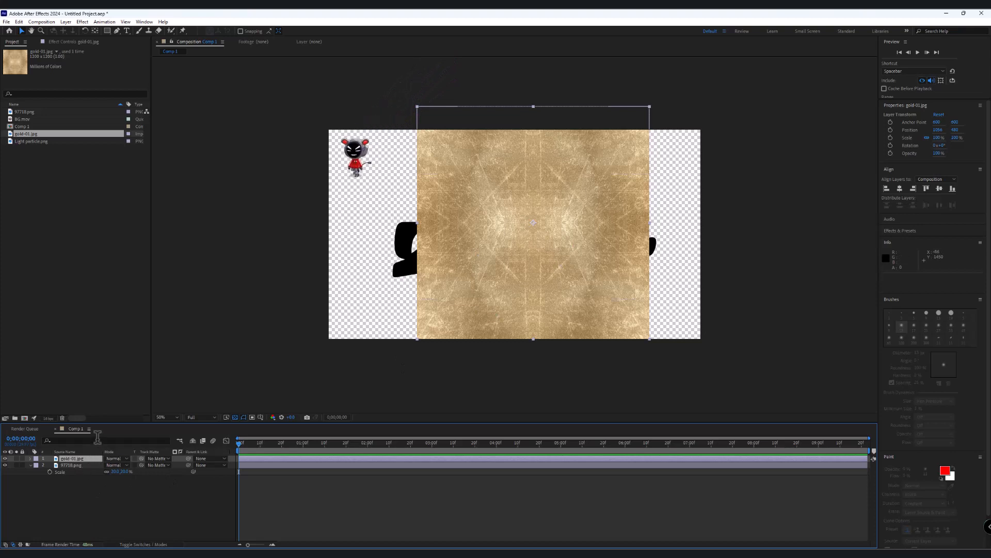
pyautogui.moveTo(589, 277); pyautogui.dragTo(579, 284)
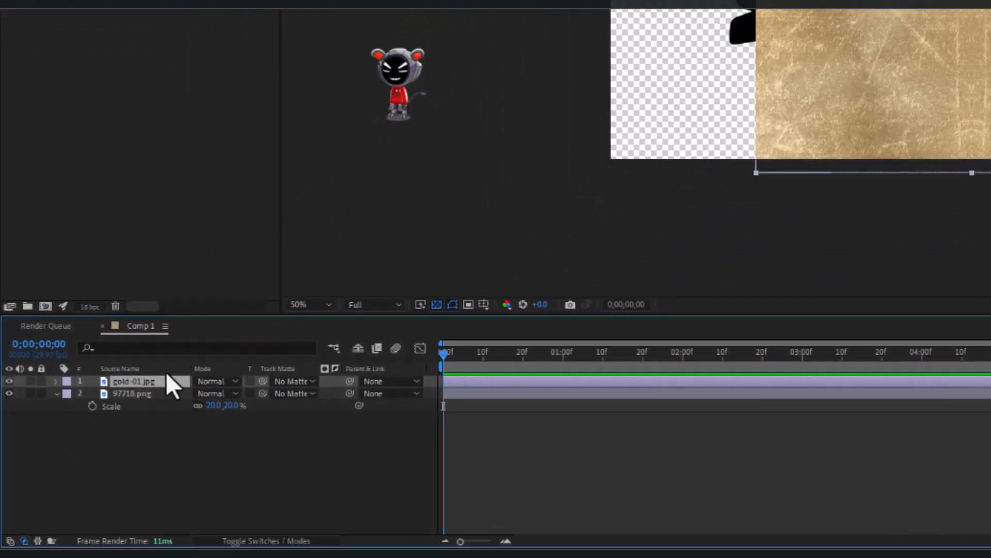
# Set the gold-01.jpg layer's scale to 50%
pyautogui.click(179, 384)
pyautogui.press('s')
pyautogui.click(216, 393)
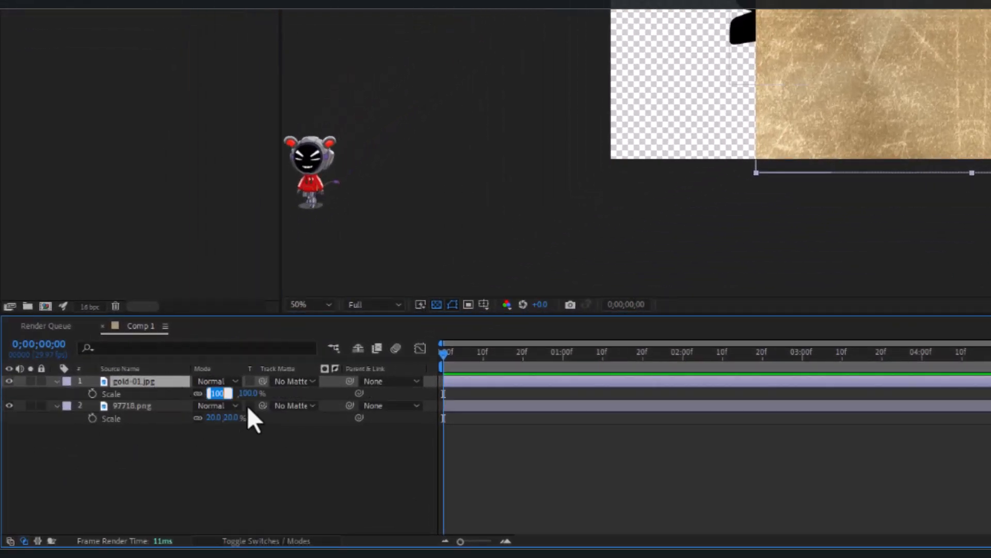
pyautogui.write('50')
pyautogui.press('Return')
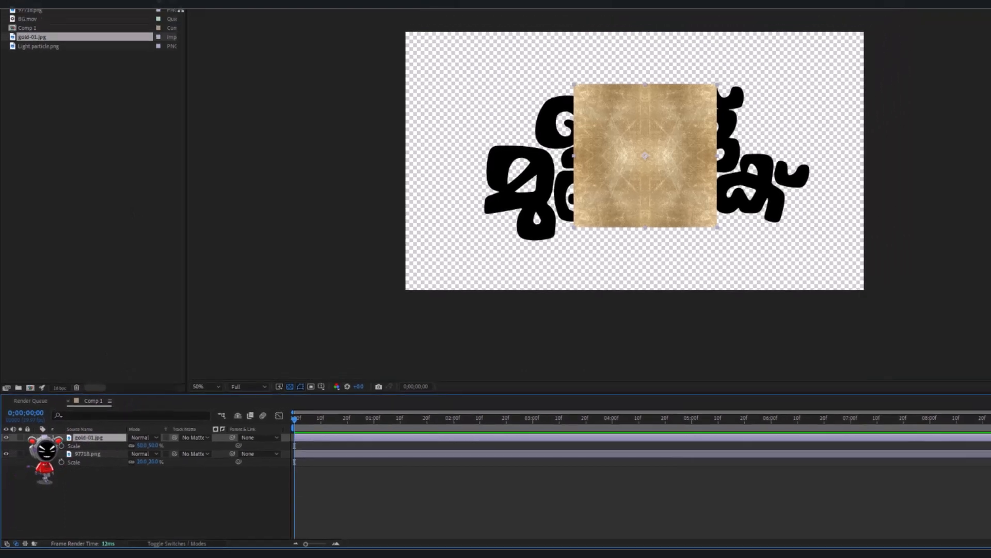
# Apply Motion Tile to the gold-01.jpg layer with output width 300 and output height 250
pyautogui.click(83, 22)
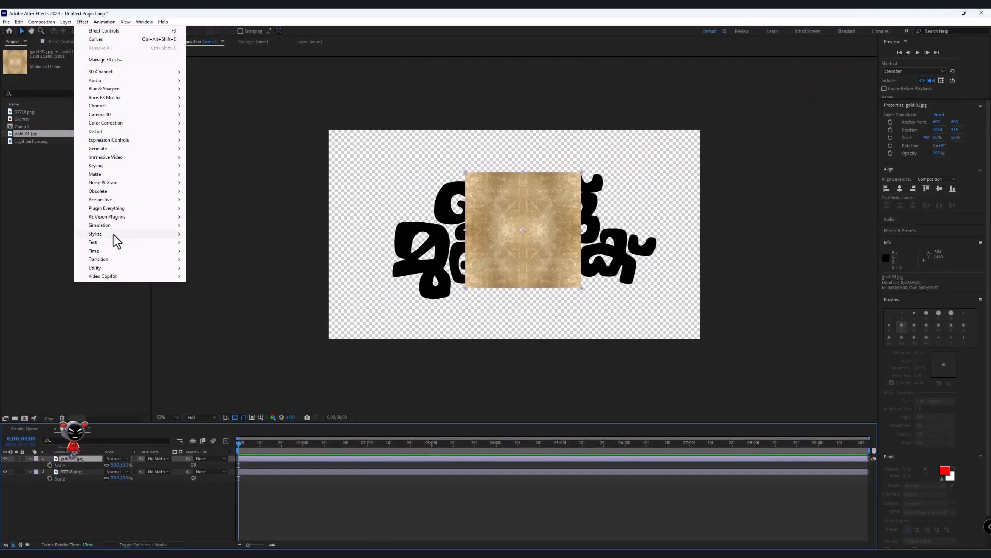
pyautogui.moveTo(118, 234)
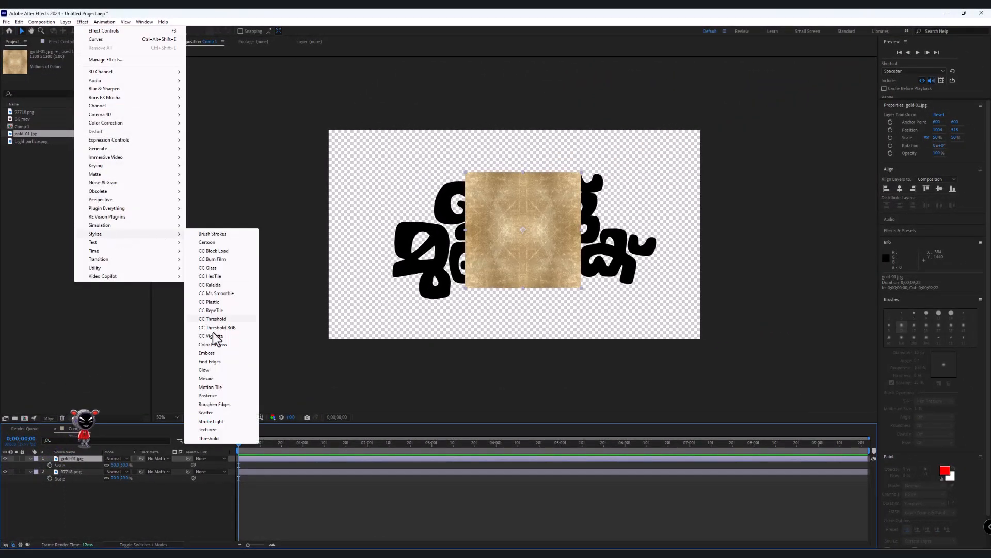
pyautogui.click(210, 387)
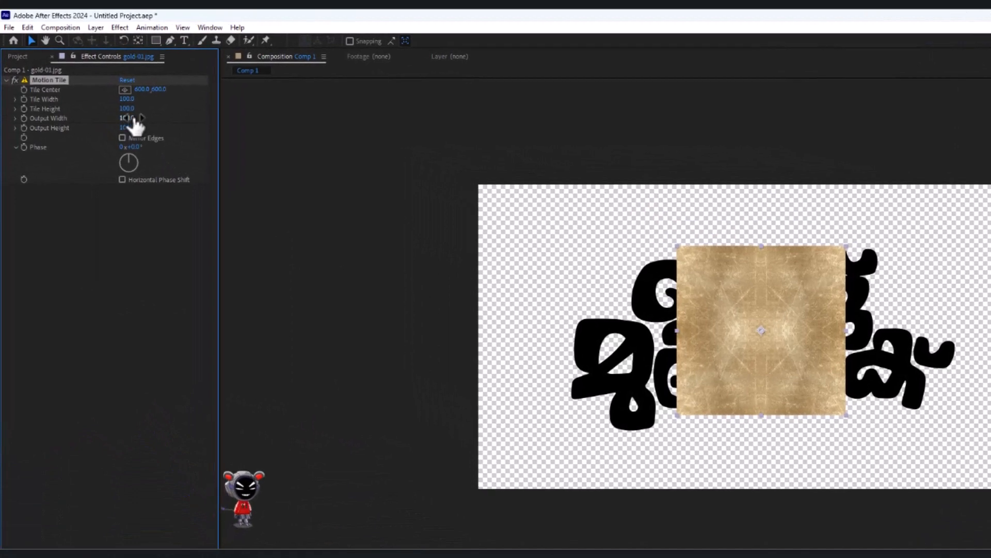
pyautogui.click(127, 118)
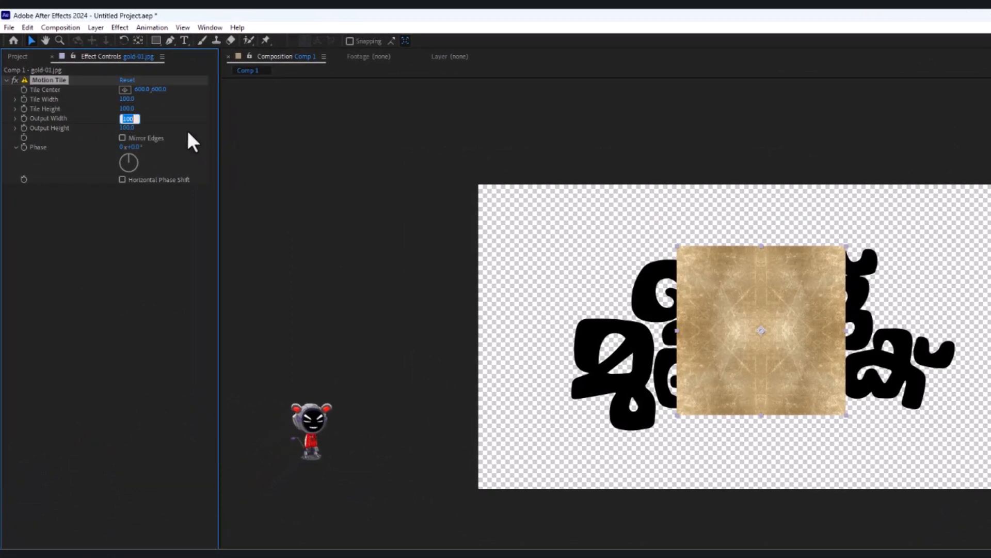
pyautogui.click(139, 135)
pyautogui.moveTo(129, 118); pyautogui.dragTo(216, 133)
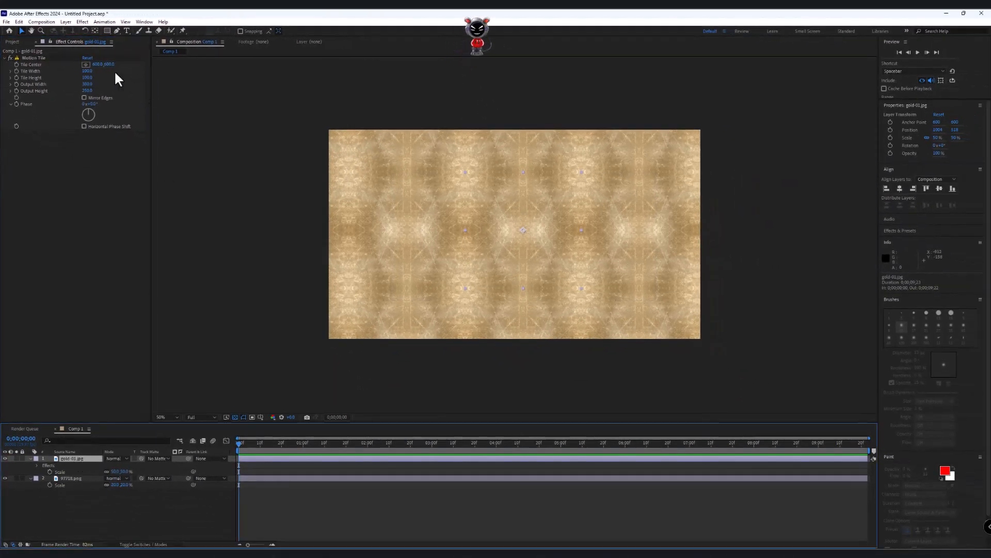
# Apply the CC Kaleida effect to the gold-01.jpg layer and set its size to 75
pyautogui.click(82, 22)
pyautogui.moveTo(125, 203)
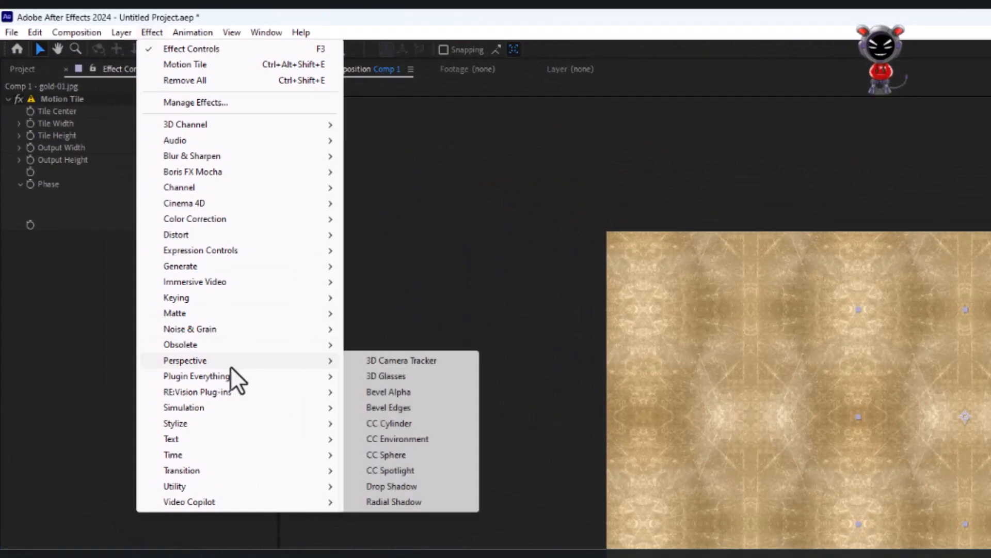
pyautogui.moveTo(217, 423)
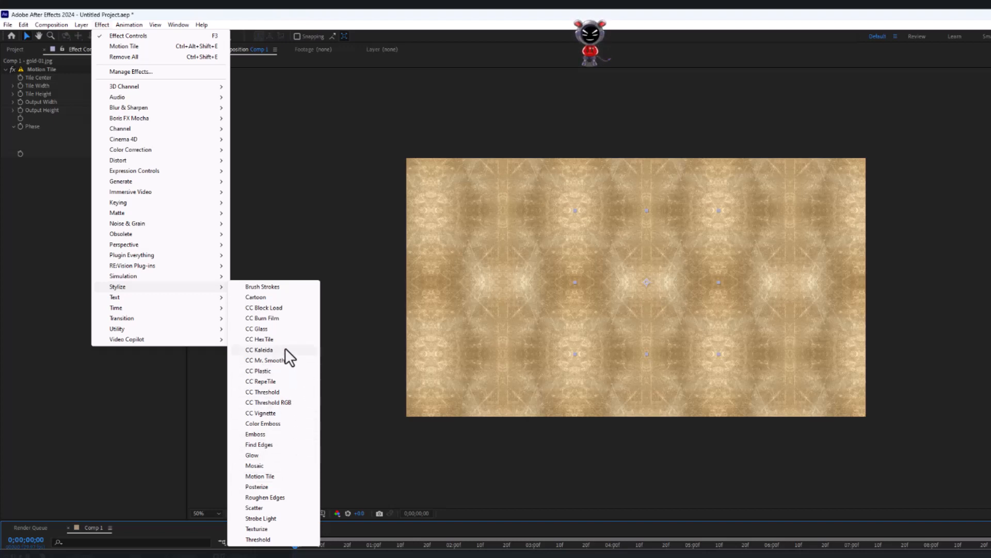
pyautogui.click(261, 350)
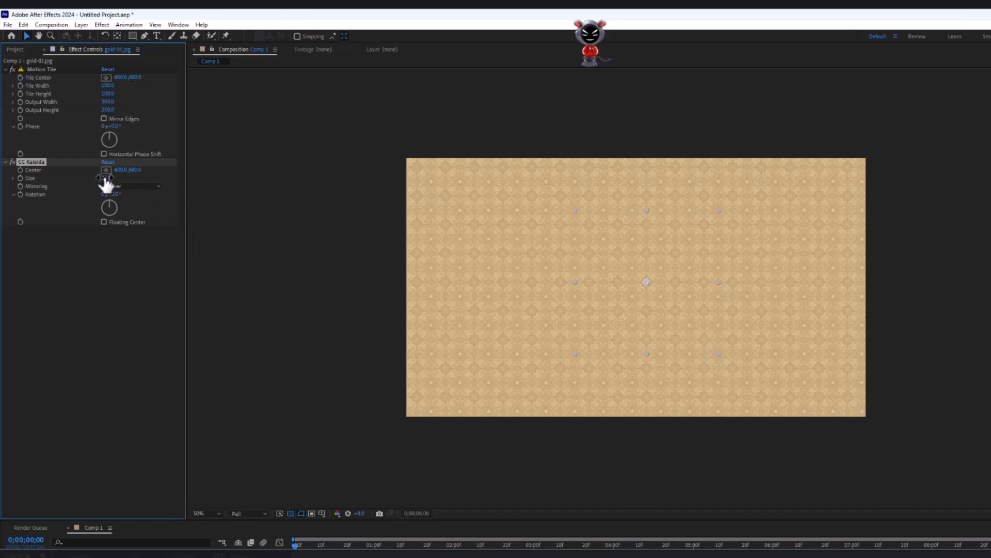
pyautogui.write('75')
pyautogui.press('Return')
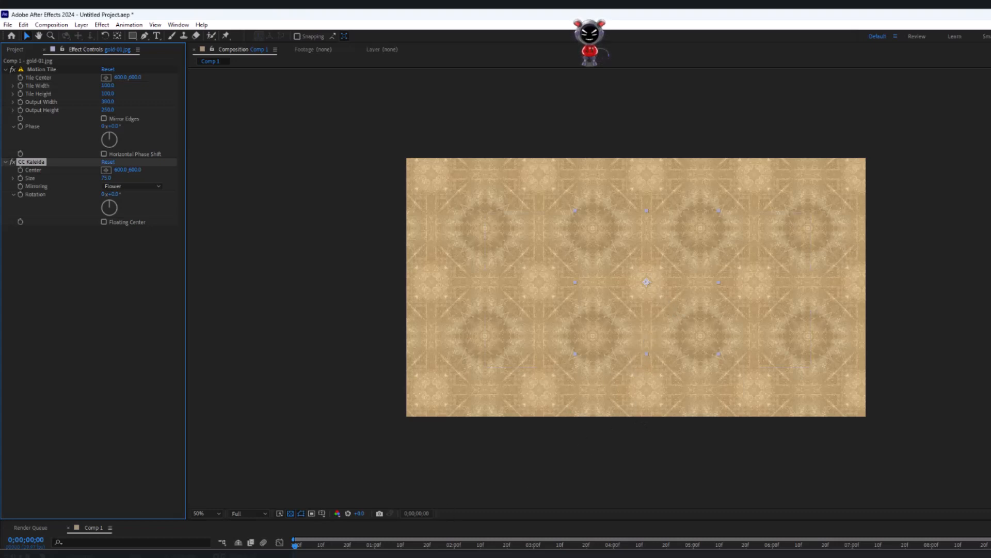
# Pre-compose the gold-01.jpg layer as "Texture", leaving its attributes in Comp 1, and move it below the 97718.png layer
pyautogui.click(75, 557)
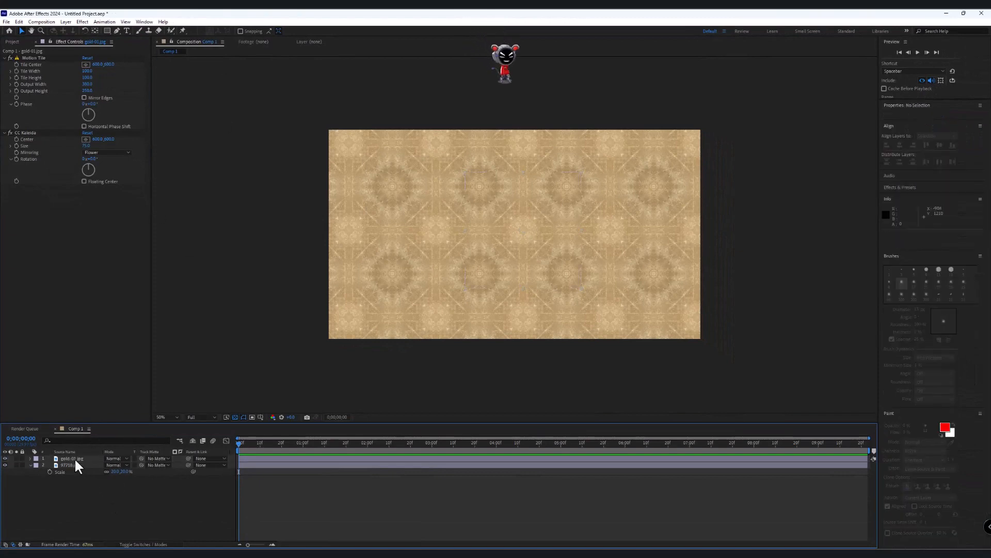
pyautogui.click(66, 22)
pyautogui.click(89, 290)
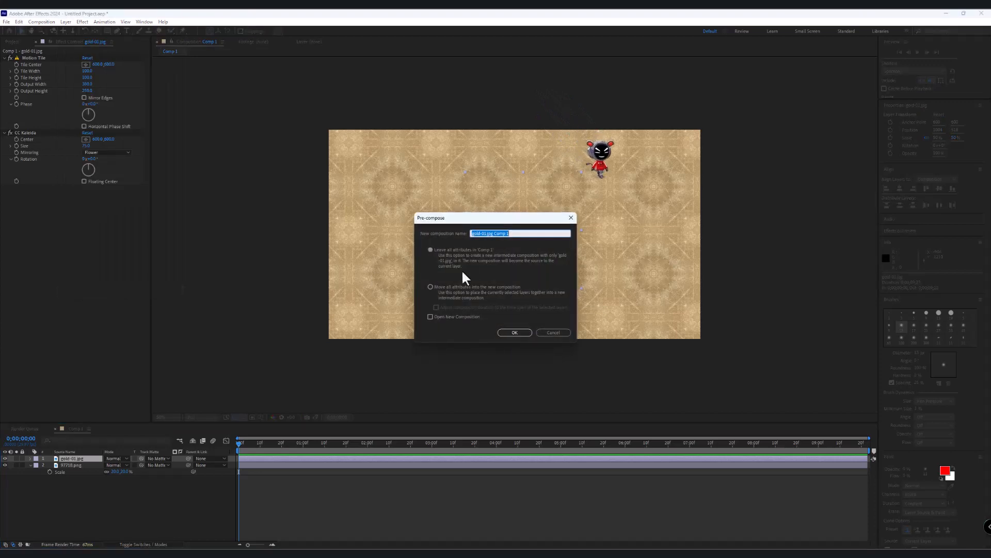
pyautogui.write('Texture')
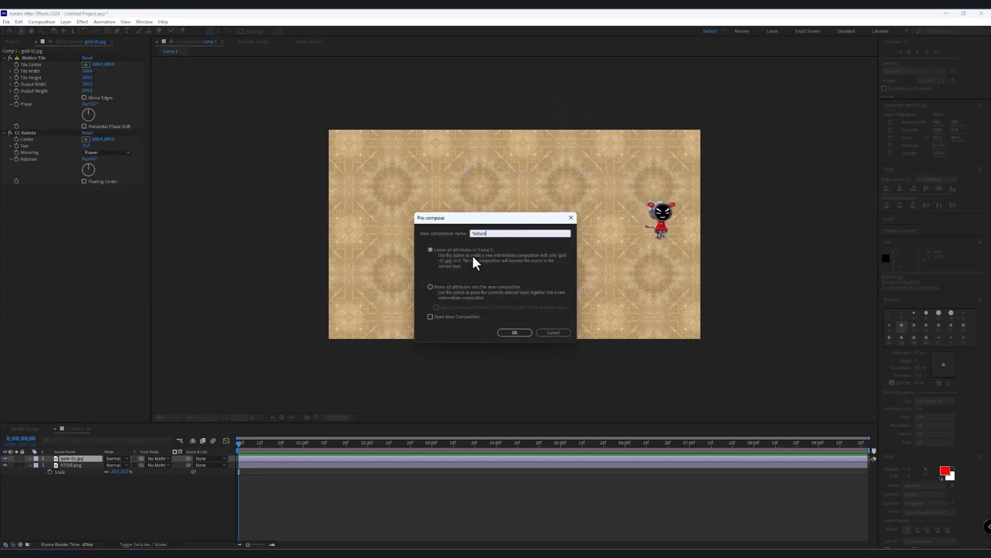
pyautogui.press('Return')
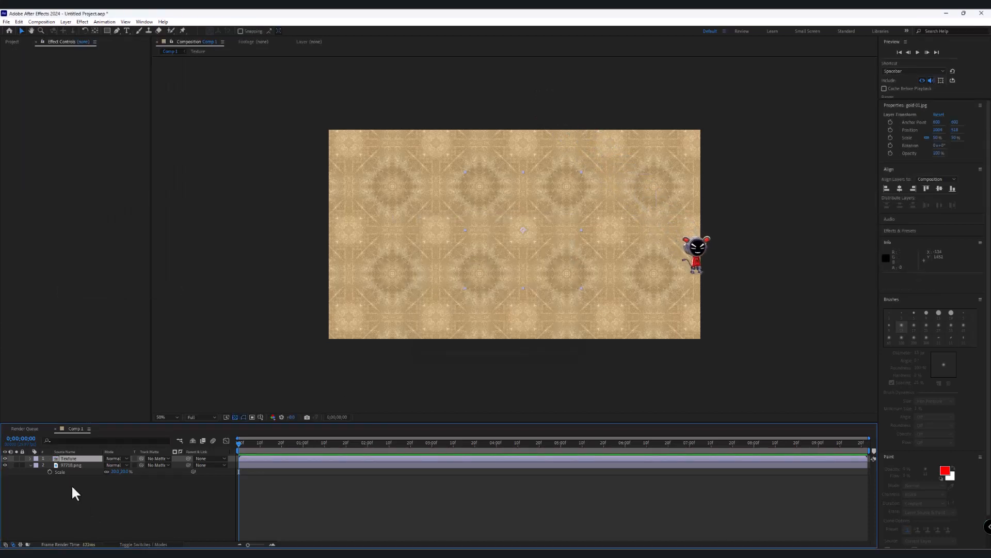
pyautogui.moveTo(70, 459); pyautogui.dragTo(74, 482)
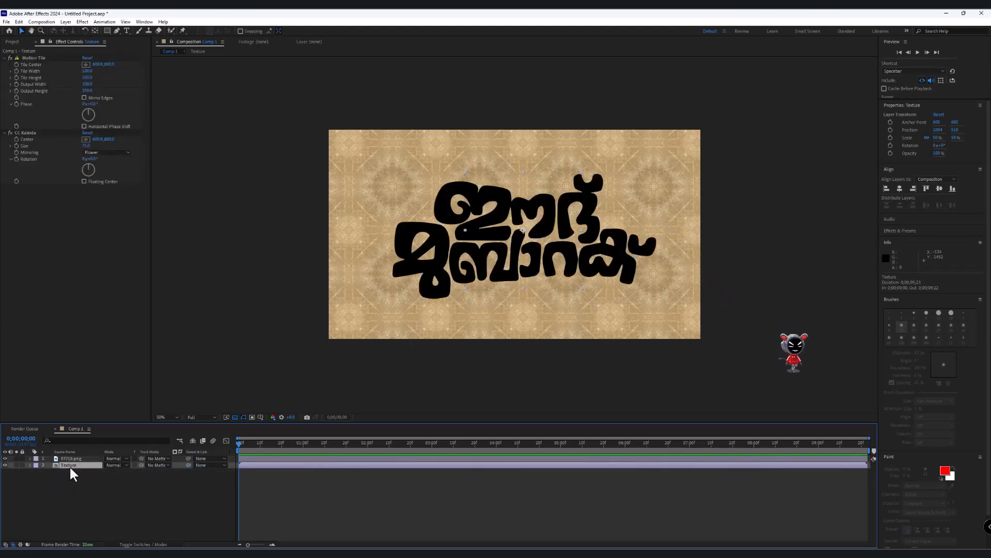
# Pre-compose the 97718.png lettering layer as "Logo", leaving all attributes in Comp 1
pyautogui.press('/')
pyautogui.click(73, 458)
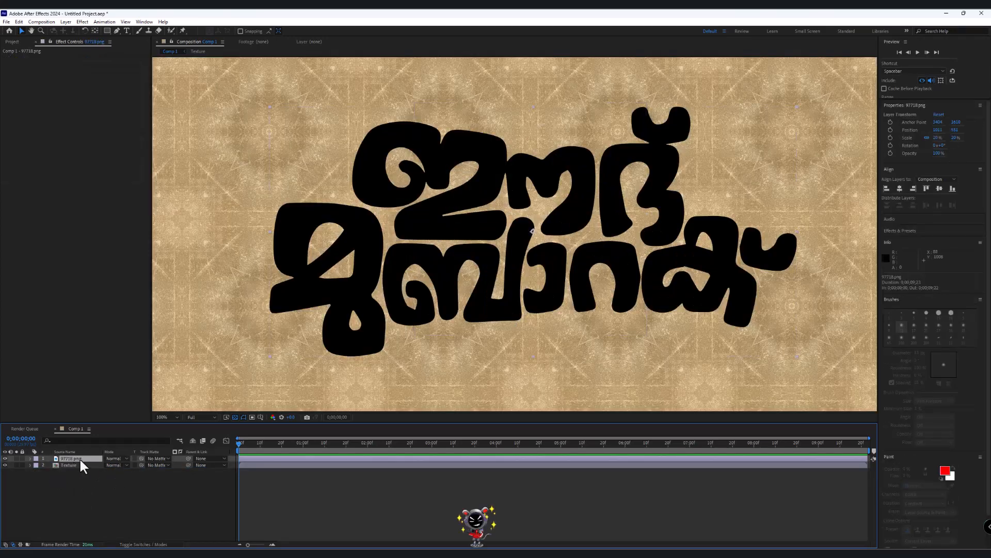
pyautogui.click(66, 22)
pyautogui.click(88, 290)
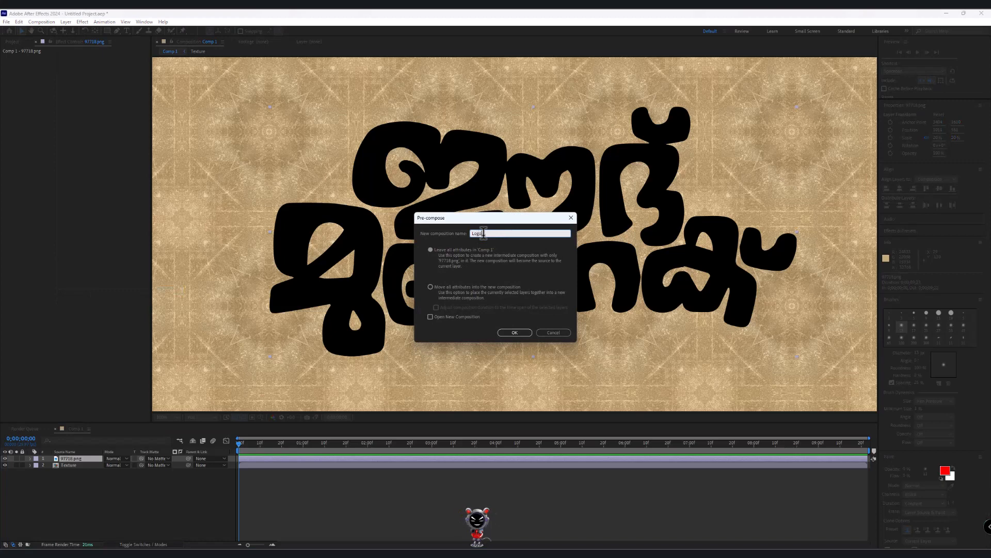
pyautogui.press('Return')
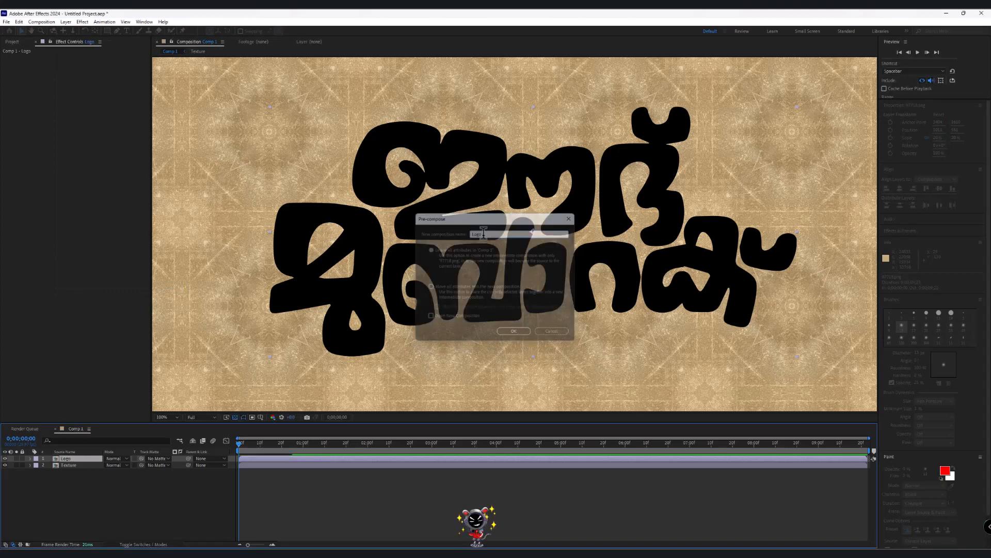
# Set the Logo layer as the track matte of the Texture layer so the gold fills the lettering
pyautogui.click(82, 464)
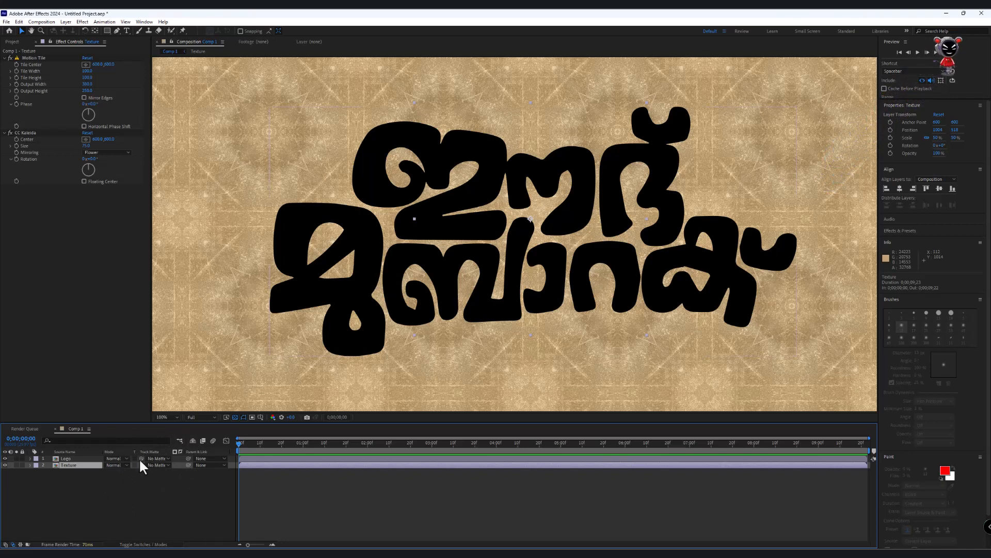
pyautogui.moveTo(141, 465); pyautogui.dragTo(81, 459)
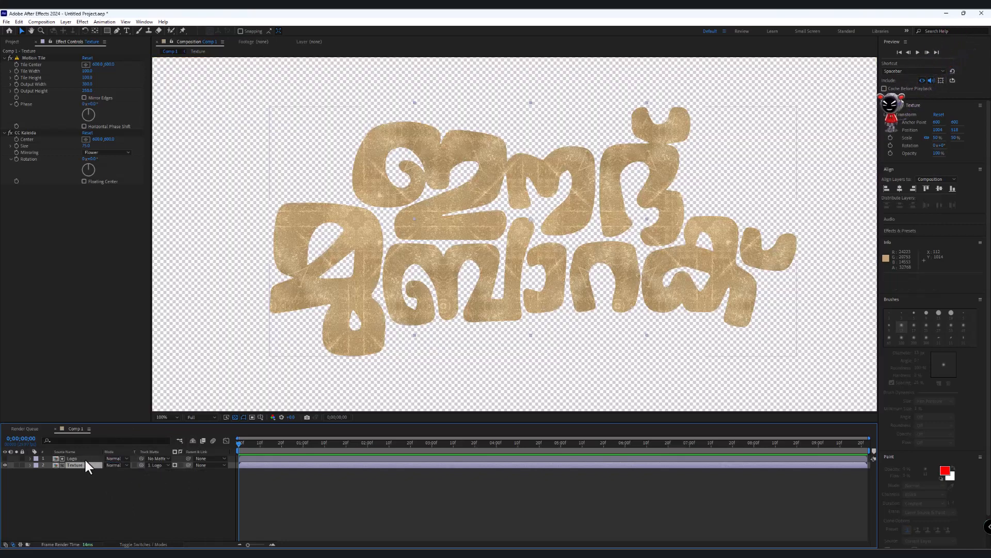
pyautogui.scroll(-2, 500, 259)
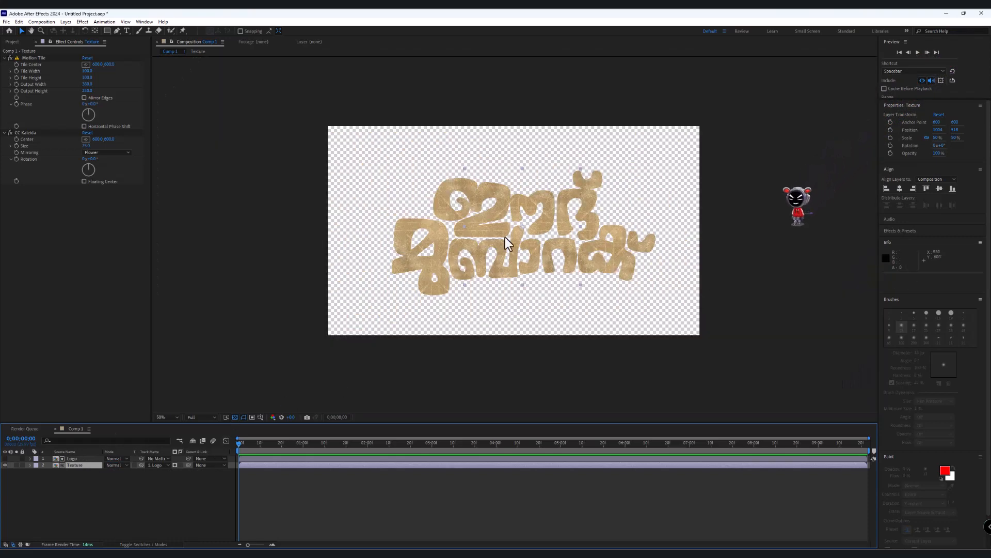
pyautogui.scroll(2, 620, 198)
pyautogui.scroll(-1, 628, 216)
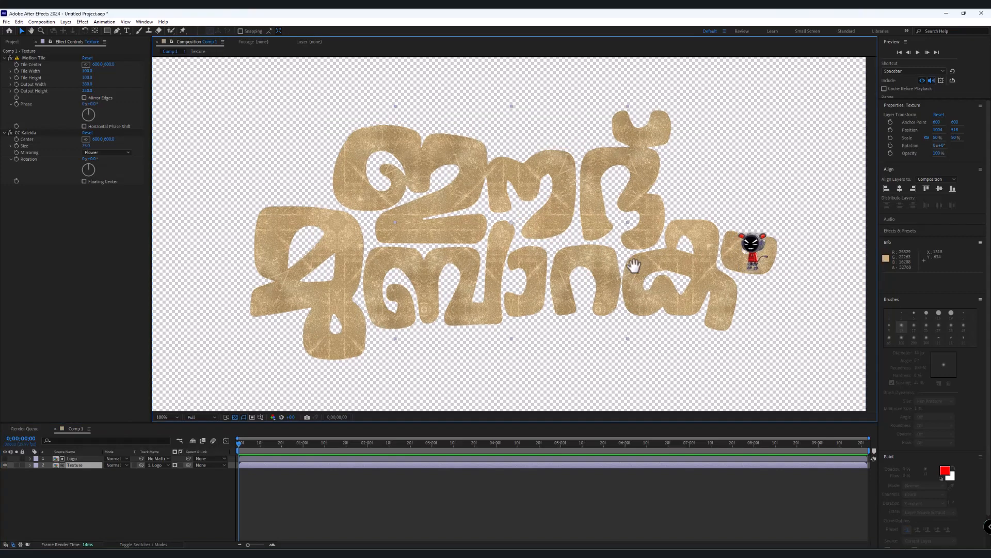
pyautogui.scroll(3, 563, 270)
pyautogui.scroll(-3, 498, 231)
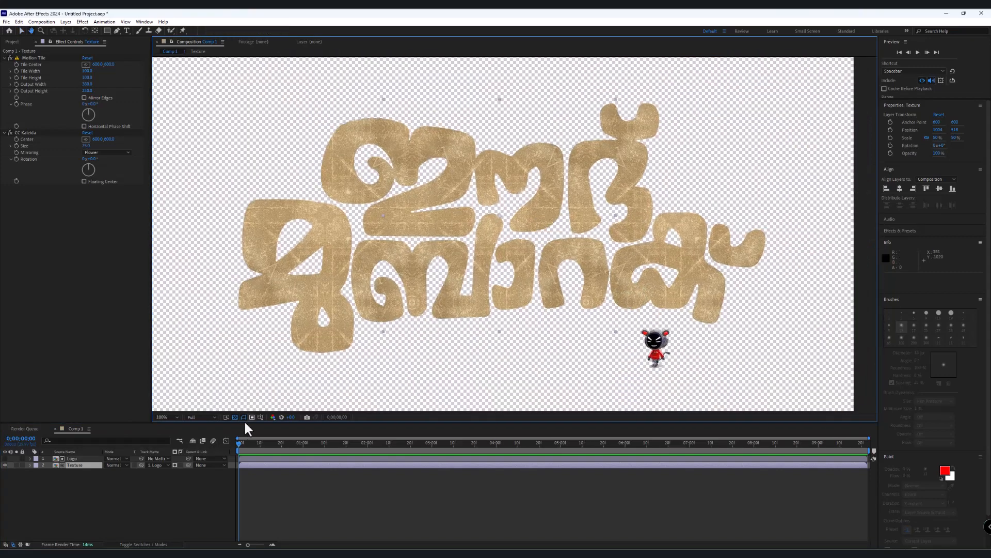
# Pre-compose the Logo and Texture layers together as "Logo_final", moving all attributes into the new composition
pyautogui.keyDown('shift'); pyautogui.click(73, 458); pyautogui.keyUp('shift')
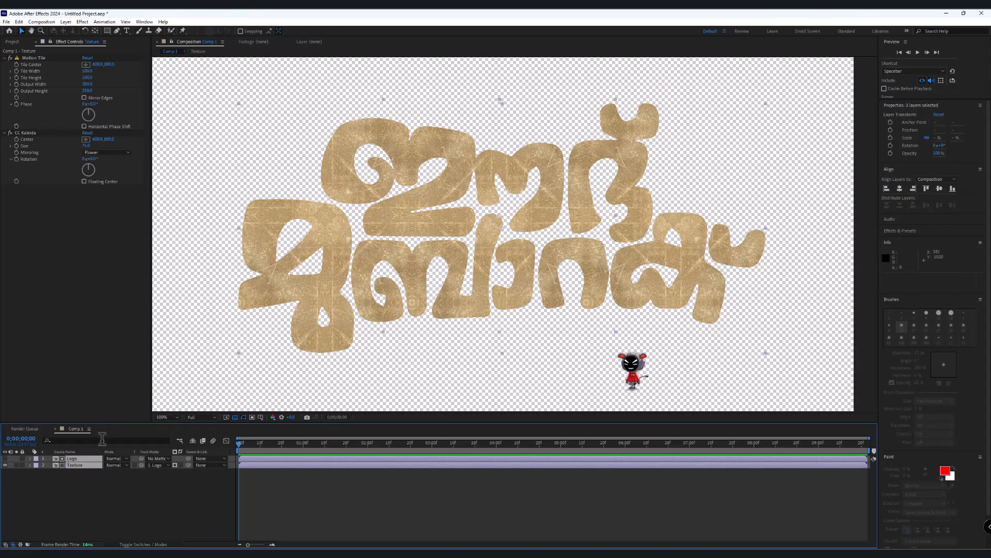
pyautogui.click(66, 21)
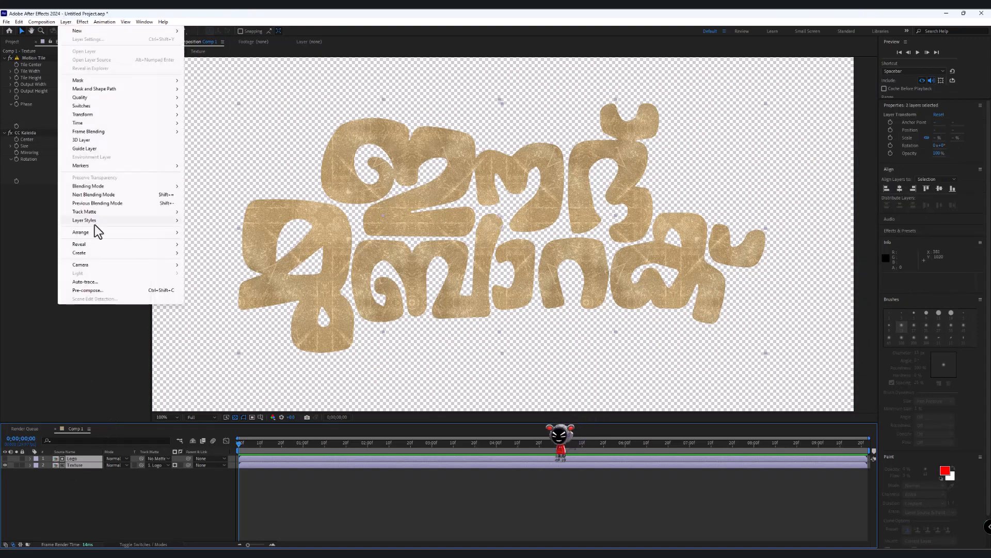
pyautogui.click(102, 292)
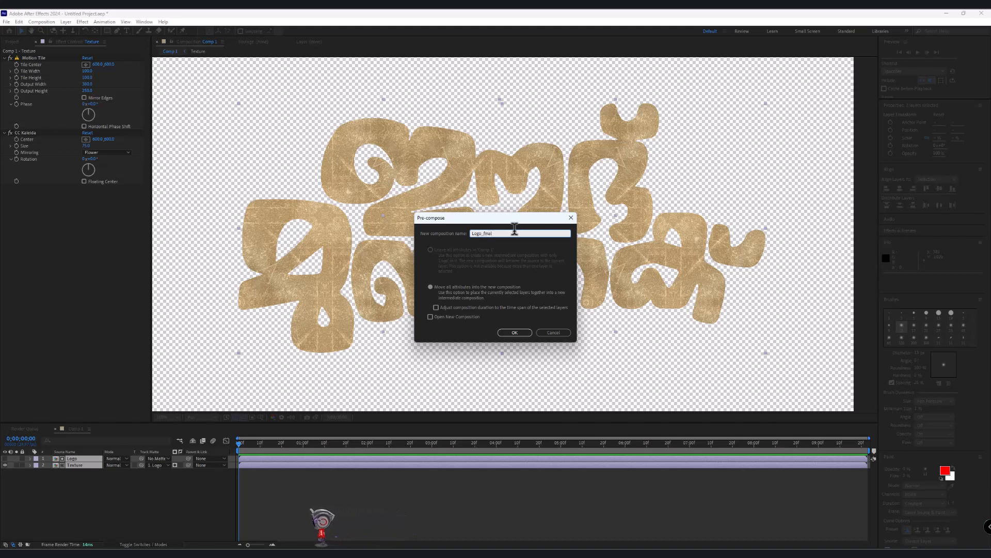
pyautogui.press('Return')
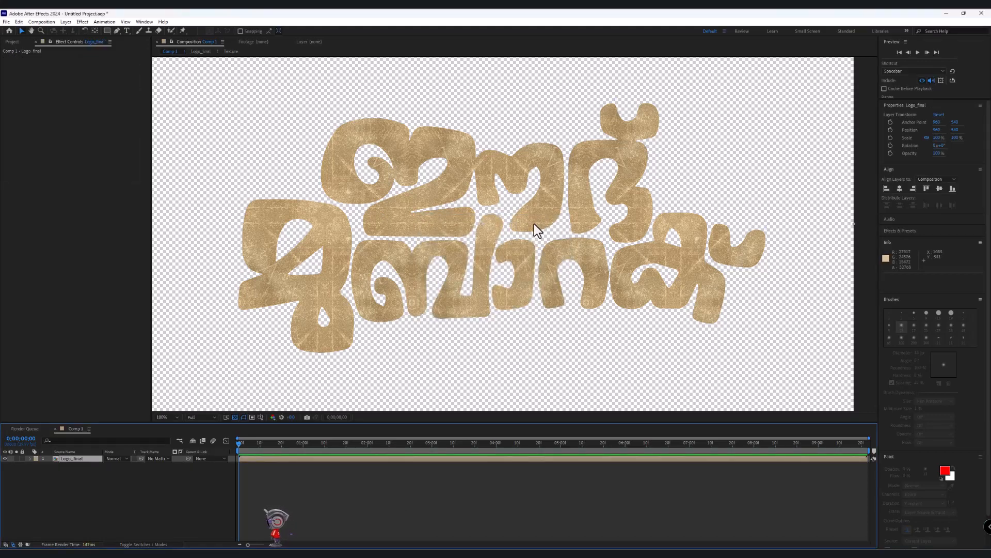
# Duplicate the Logo_final layer and rename the upper copy "fx"
pyautogui.press(',')
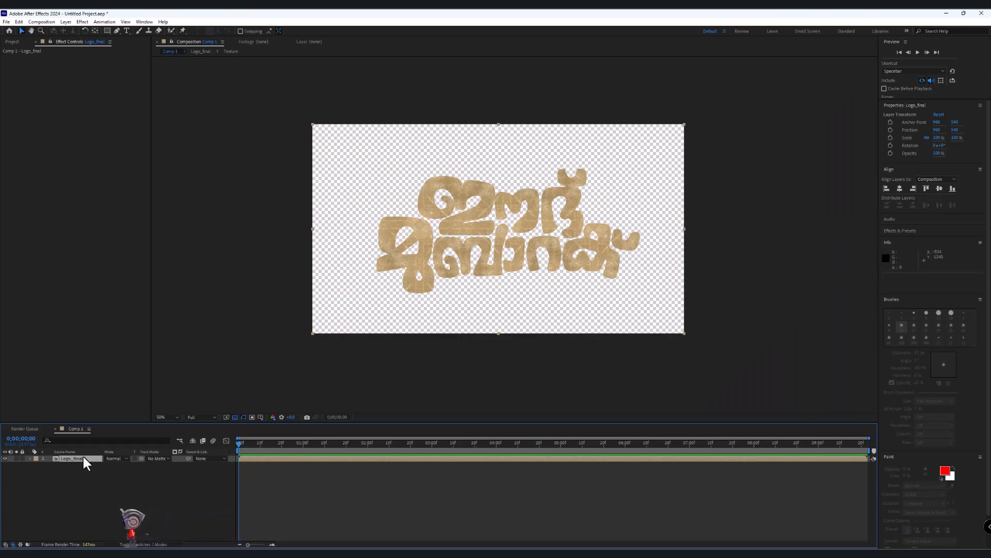
pyautogui.hotkey('ctrl', 'd')
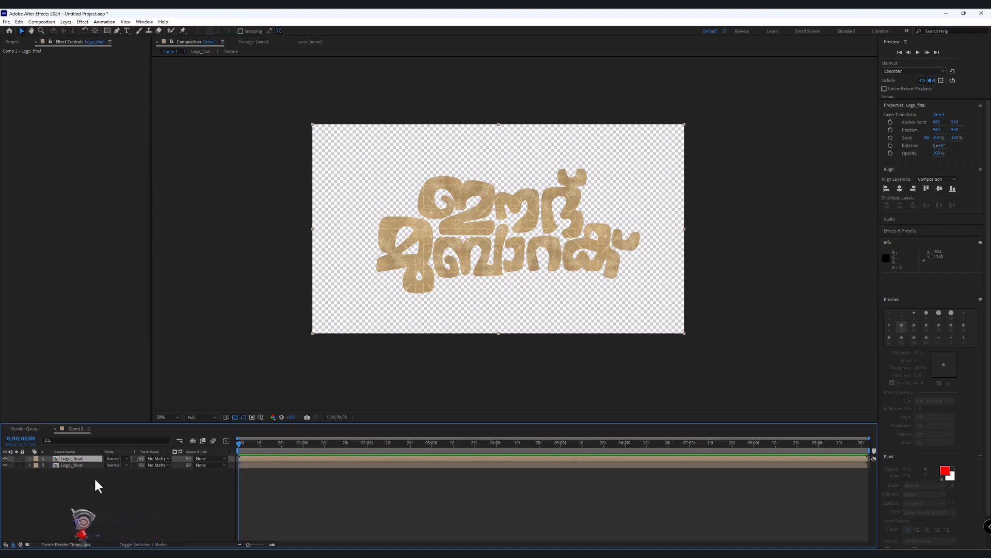
pyautogui.hotkey('ctrl', 'z')
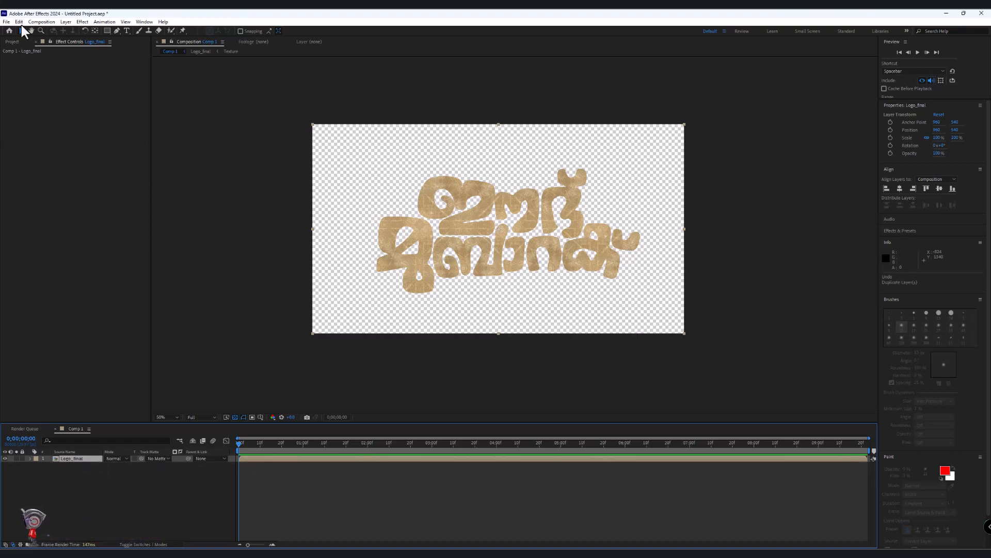
pyautogui.click(18, 21)
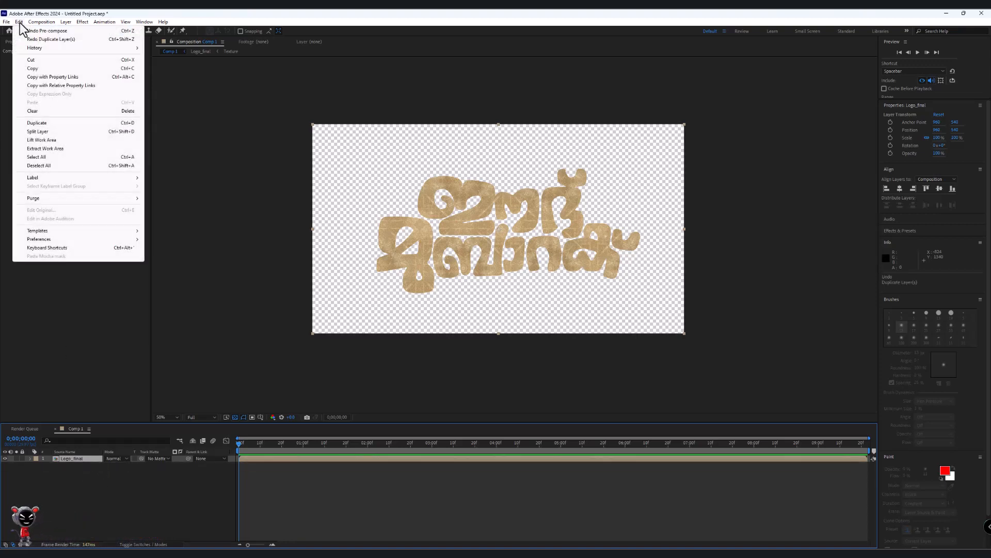
pyautogui.click(39, 123)
pyautogui.click(71, 458)
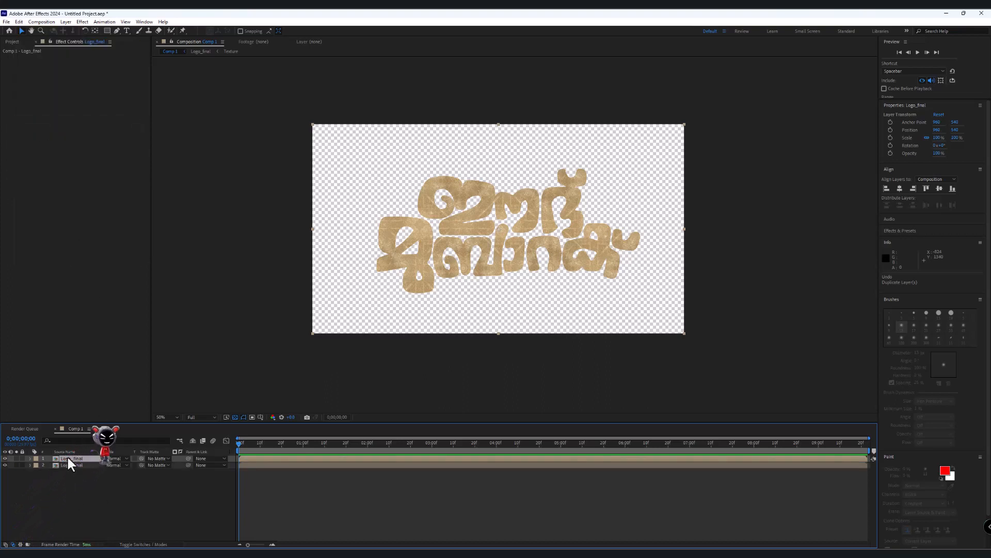
pyautogui.press('Return')
pyautogui.write('fx')
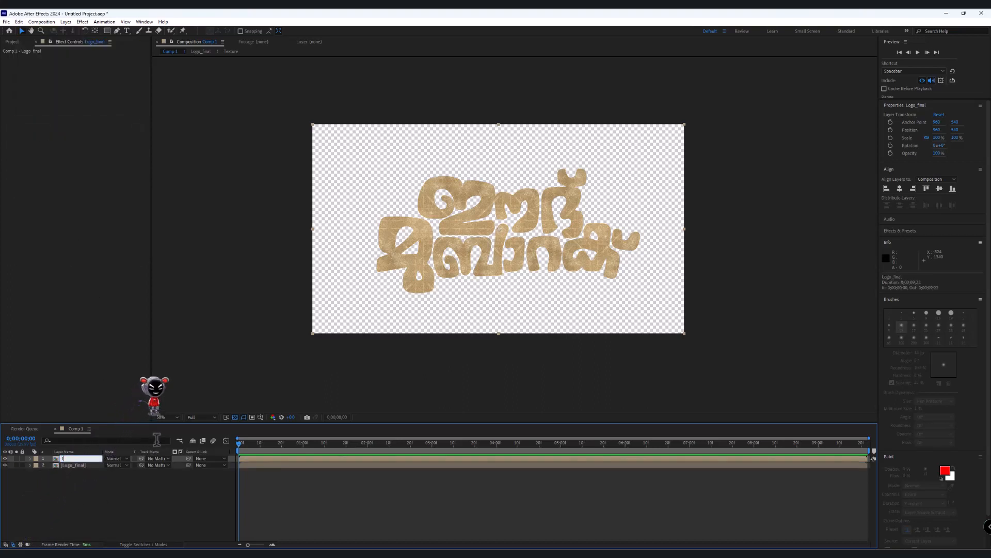
pyautogui.press('Return')
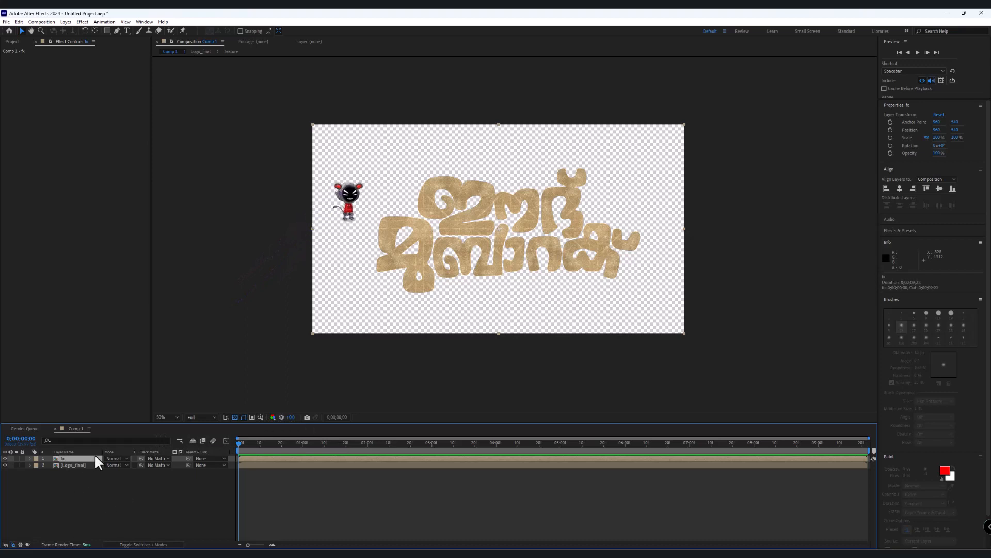
# Apply the CC Particle World simulation effect to the fx layer
pyautogui.click(83, 21)
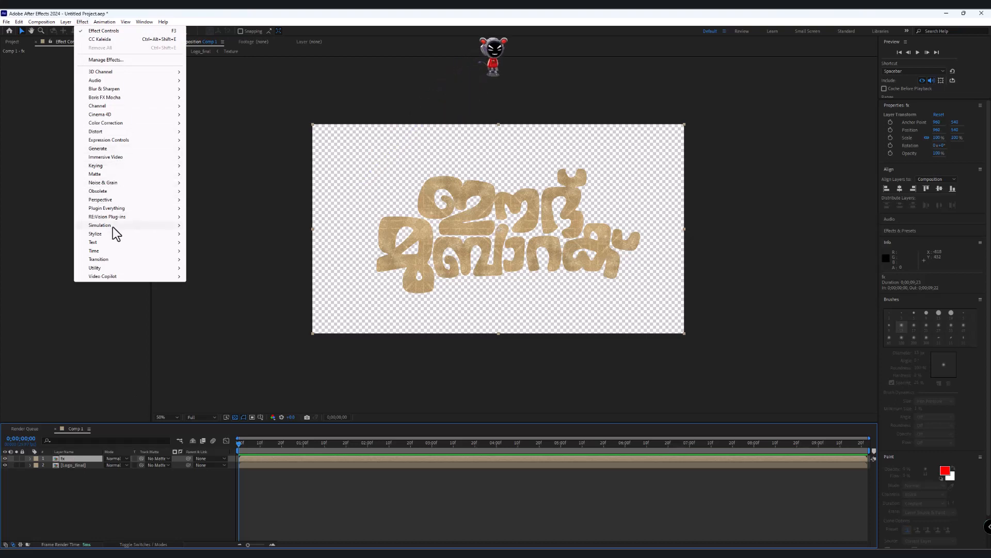
pyautogui.moveTo(113, 226)
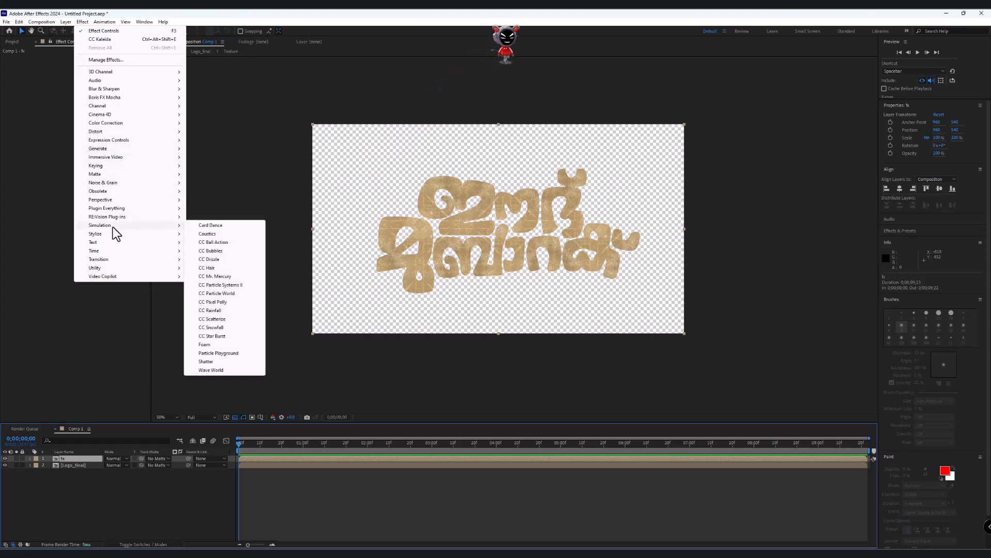
pyautogui.click(236, 293)
pyautogui.press('/')
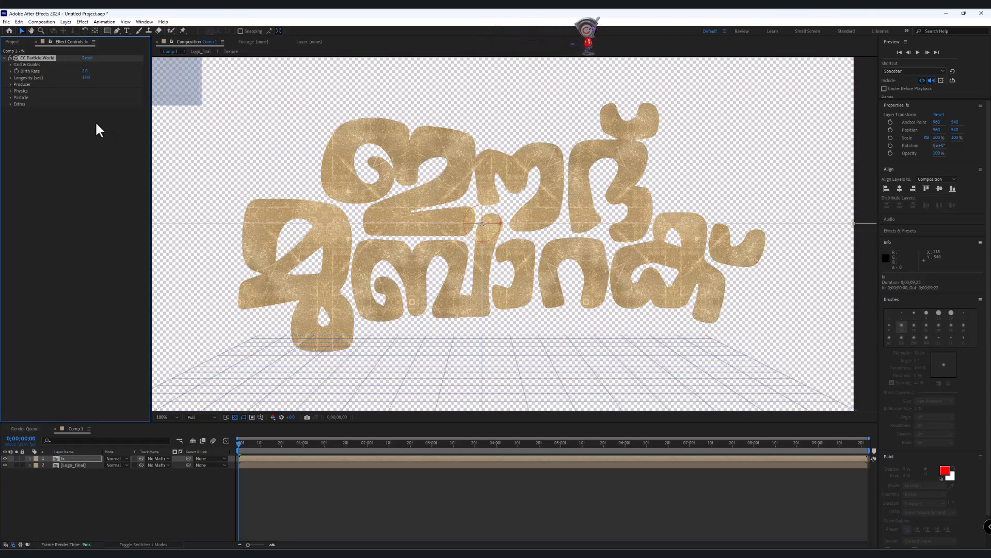
# Turn off the transparency grid and CC Particle World's Position, Motion Path, Grid, Horizon and Axis Box guides
pyautogui.click(10, 65)
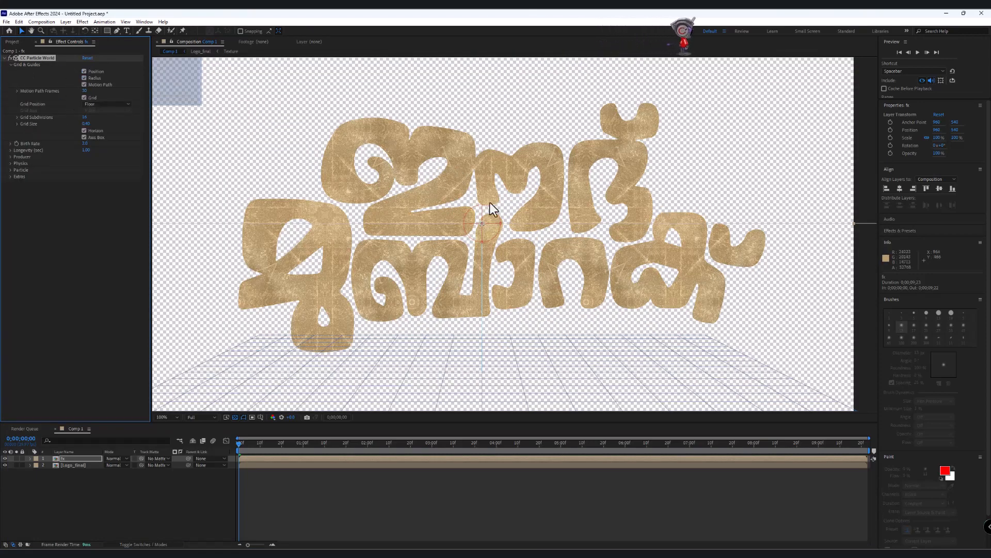
pyautogui.scroll(-2, 492, 206)
pyautogui.click(235, 417)
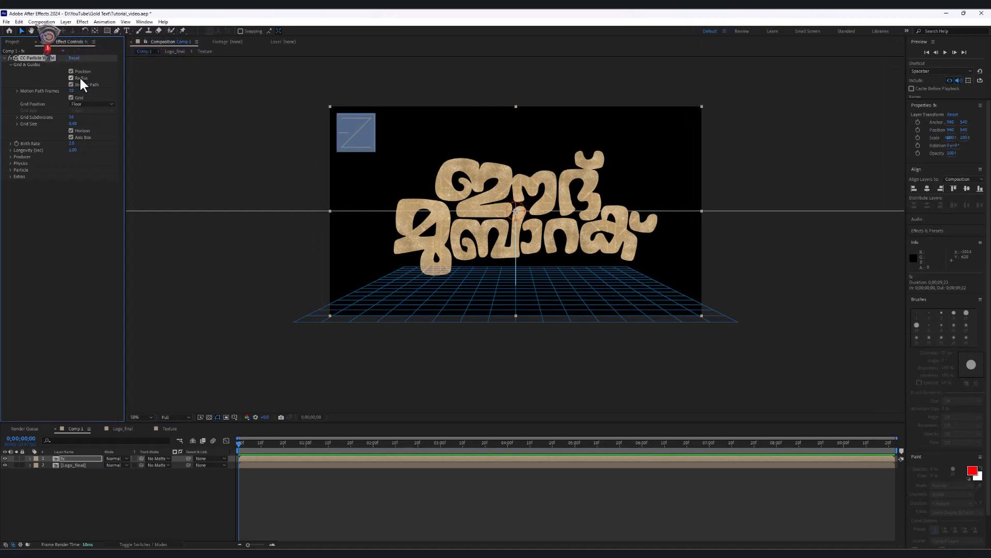
pyautogui.click(70, 71)
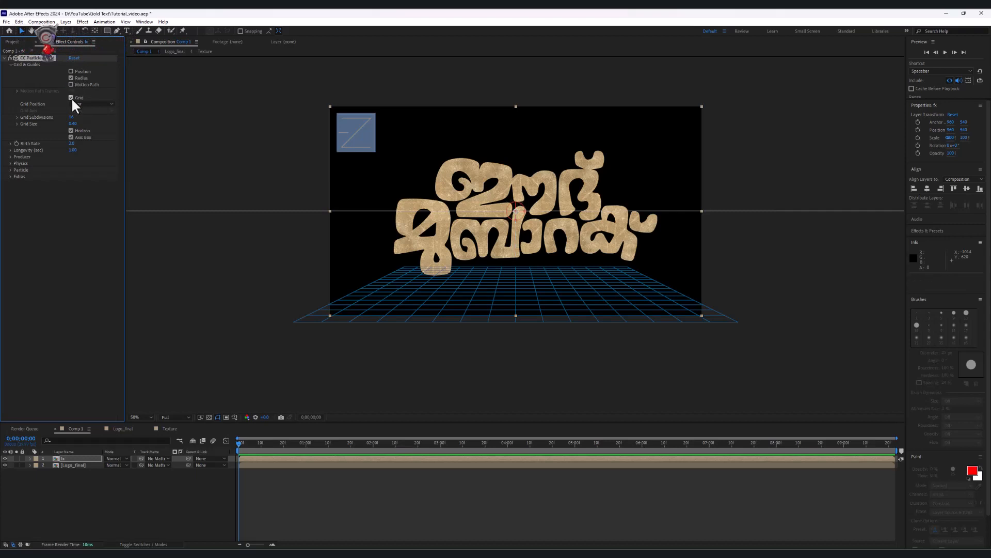
pyautogui.click(71, 98)
pyautogui.click(71, 131)
pyautogui.click(71, 137)
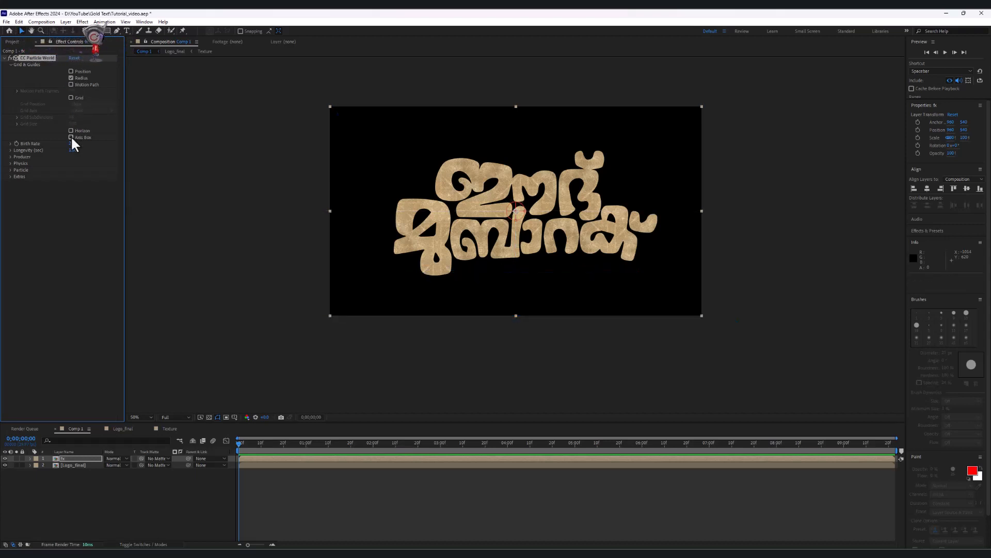
pyautogui.click(10, 66)
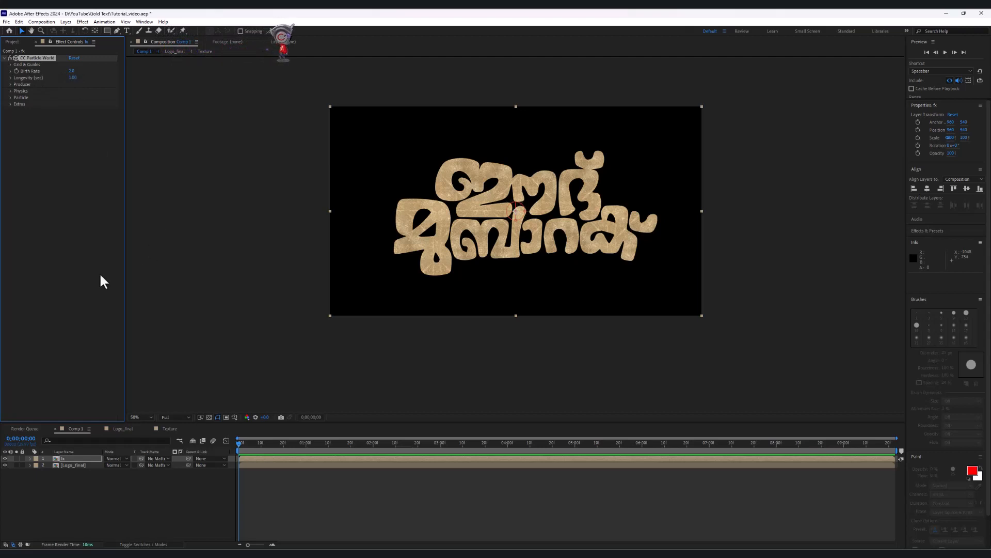
# Preview the default CC Particle World animation over the lettering from the first frame
pyautogui.moveTo(255, 546); pyautogui.dragTo(265, 546)
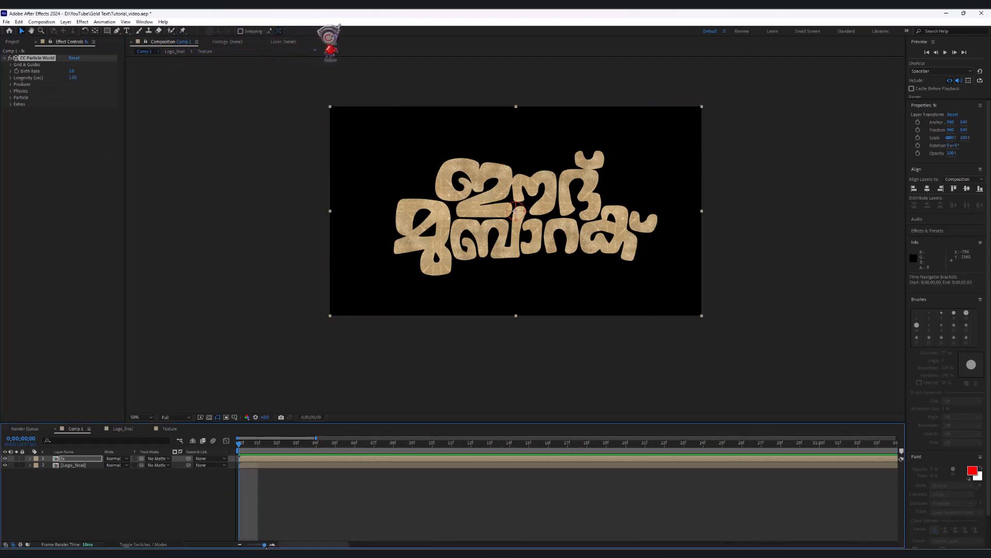
pyautogui.hscroll(3, 258, 454)
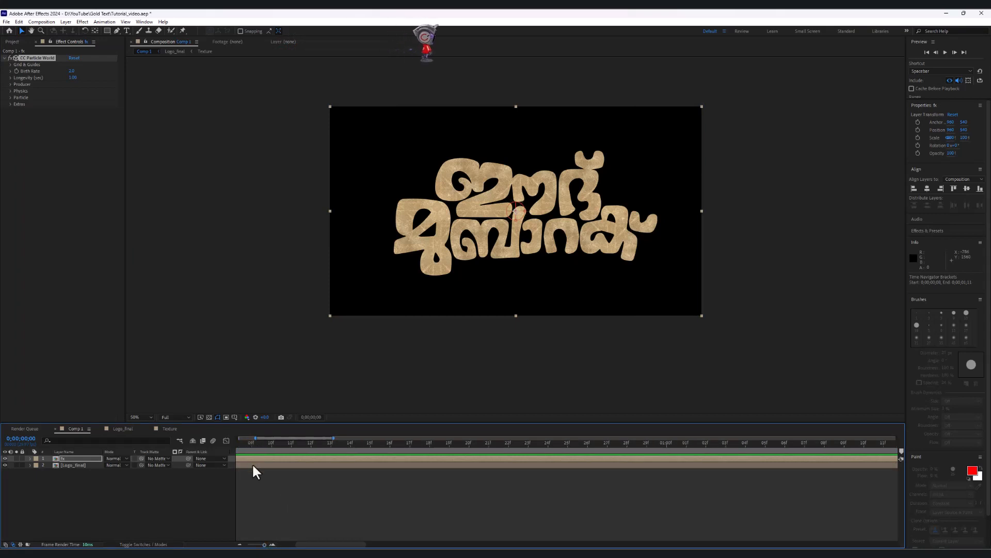
pyautogui.hscroll(-3, 243, 460)
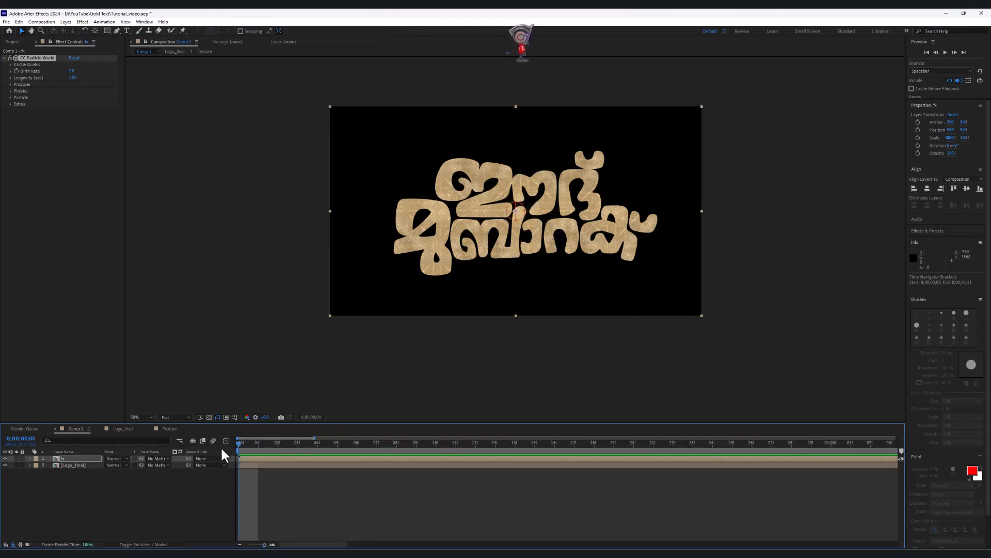
pyautogui.press('space')
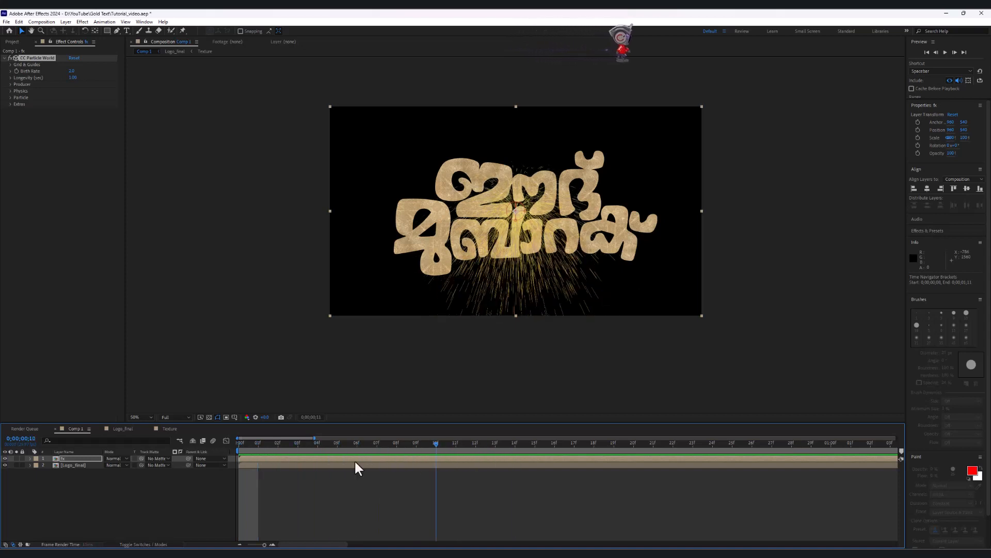
pyautogui.press('space')
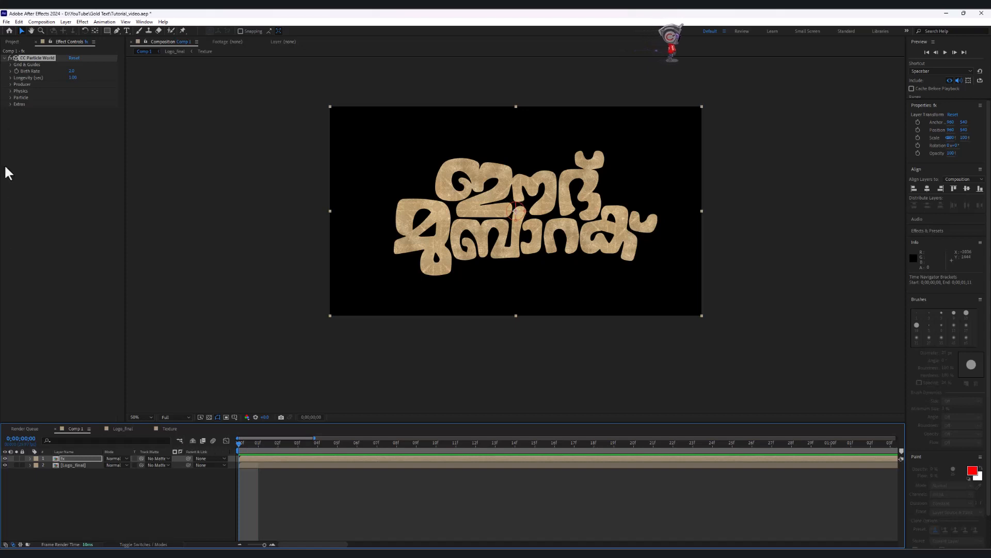
# Keyframe CC Particle World's Birth Rate at 30000 on the first frame and 0 on frame 1
pyautogui.click(17, 80)
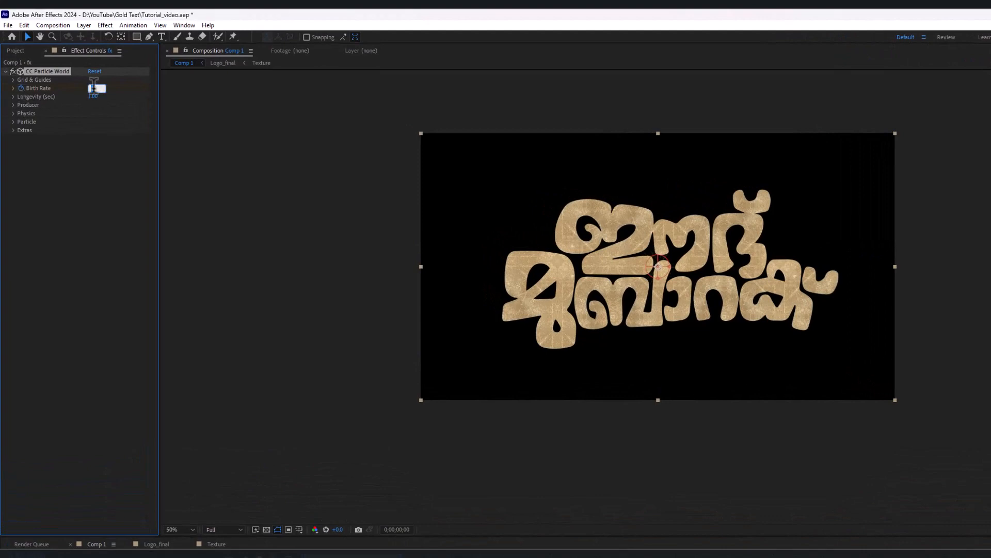
pyautogui.click(97, 175)
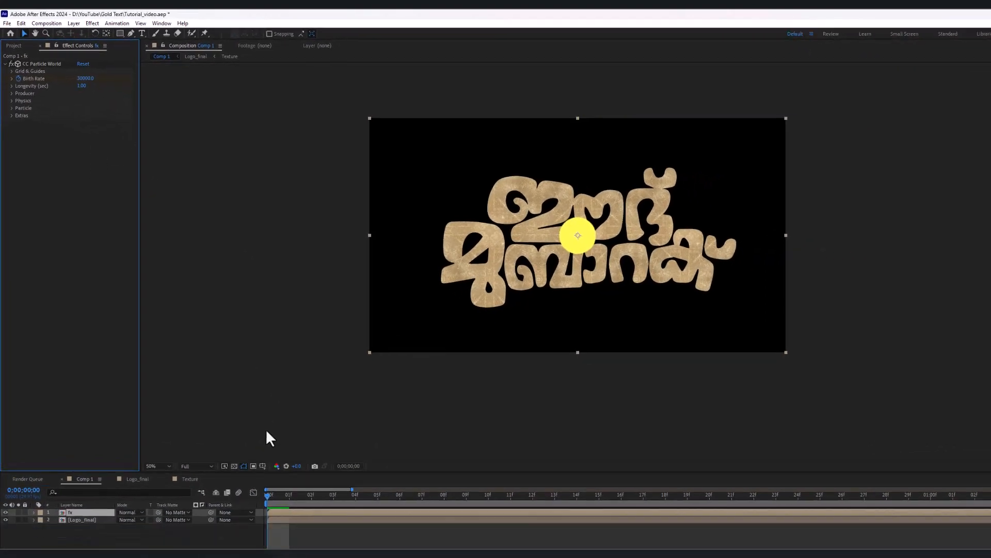
pyautogui.click(259, 448)
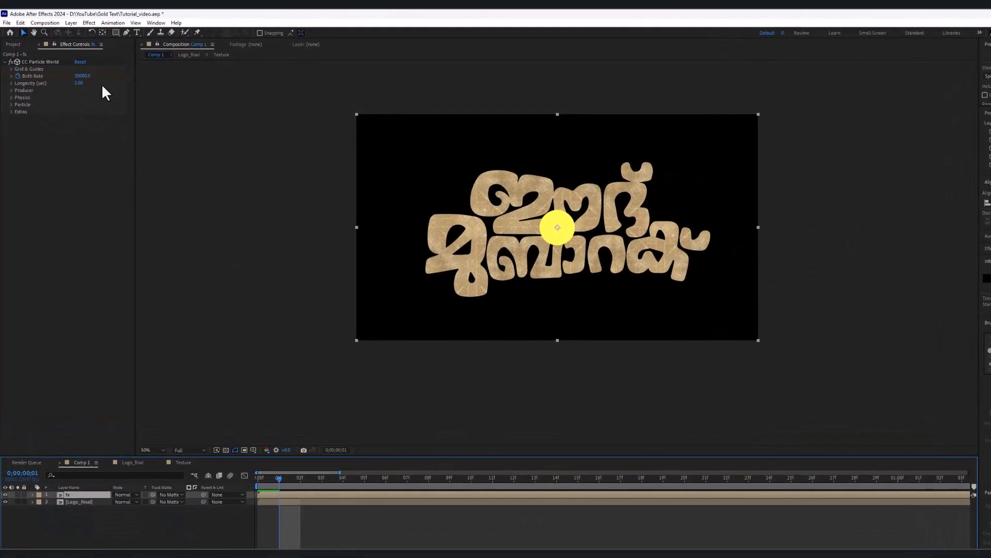
pyautogui.click(76, 71)
pyautogui.write('0')
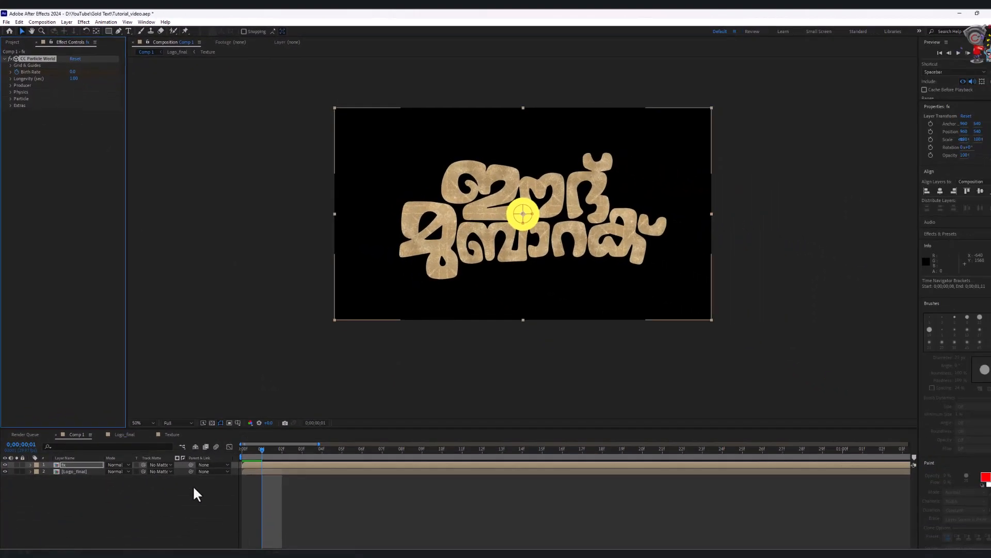
pyautogui.click(293, 491)
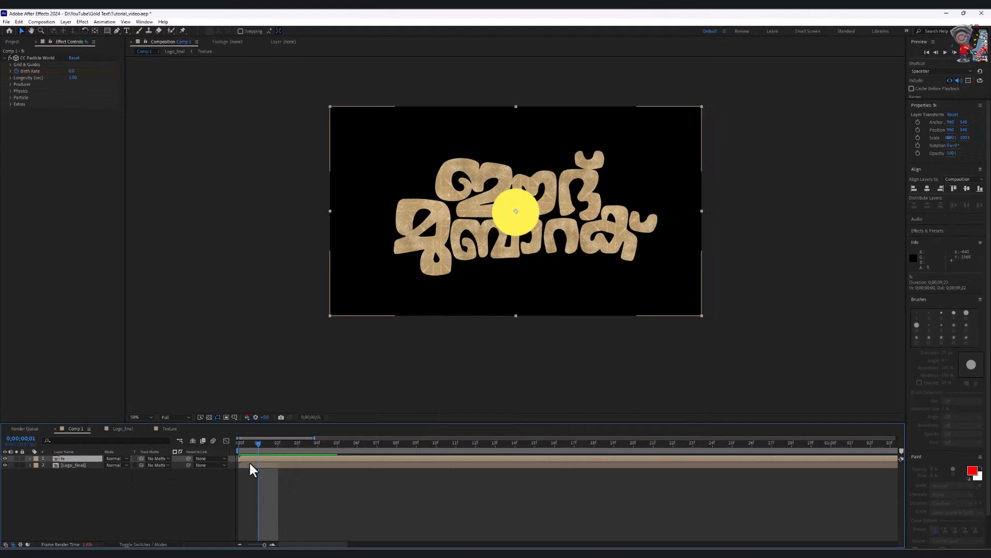
# Check the two Birth Rate keyframes of the fx layer in the timeline
pyautogui.press('u')
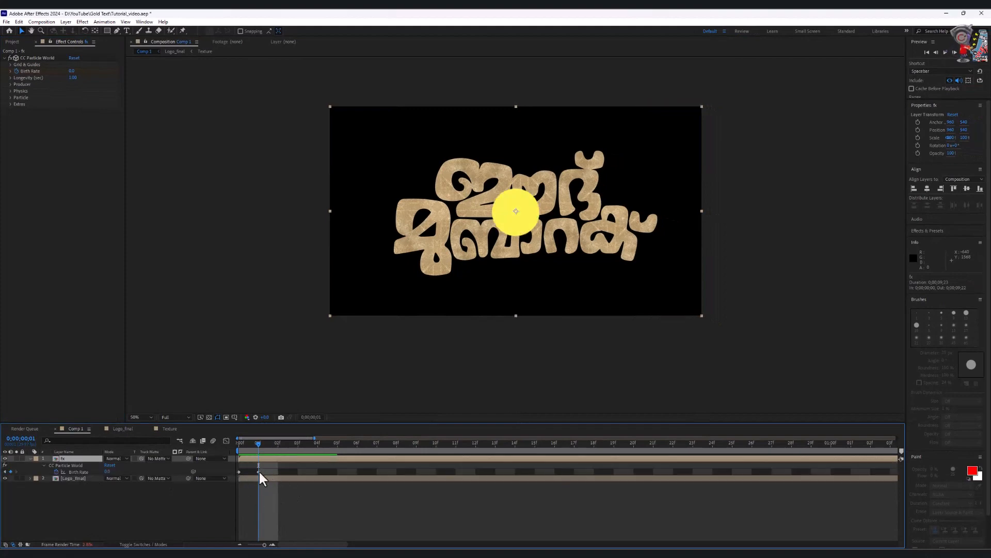
pyautogui.press('u')
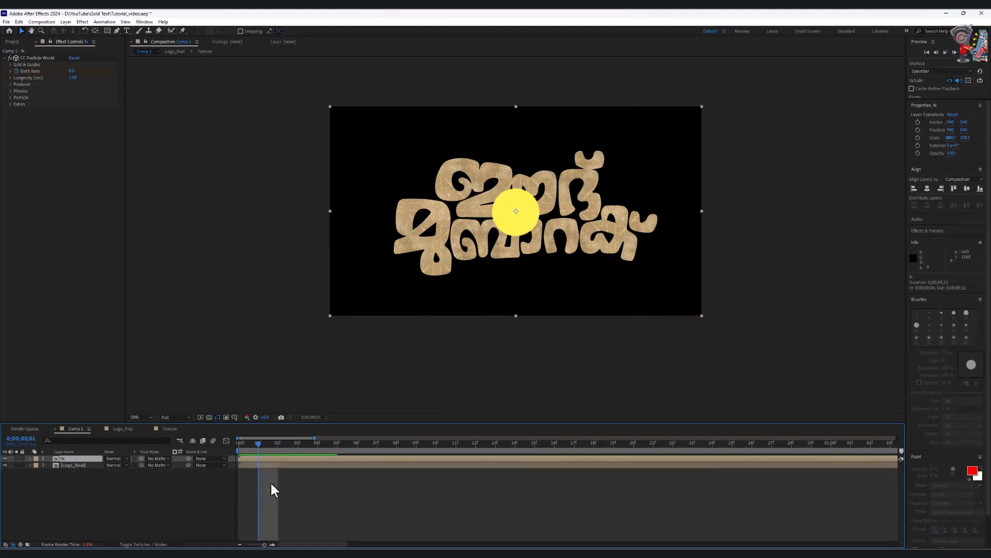
pyautogui.press('u')
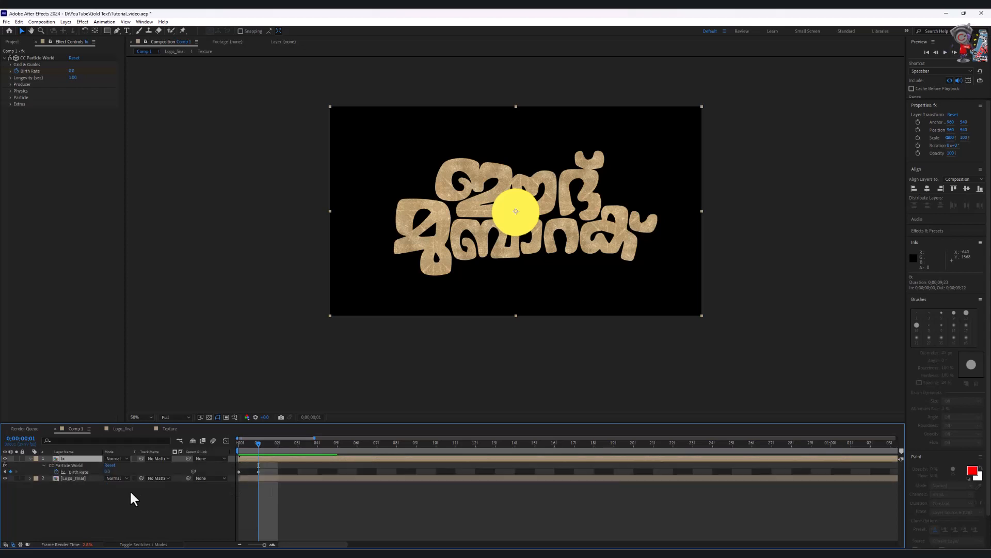
pyautogui.press('u')
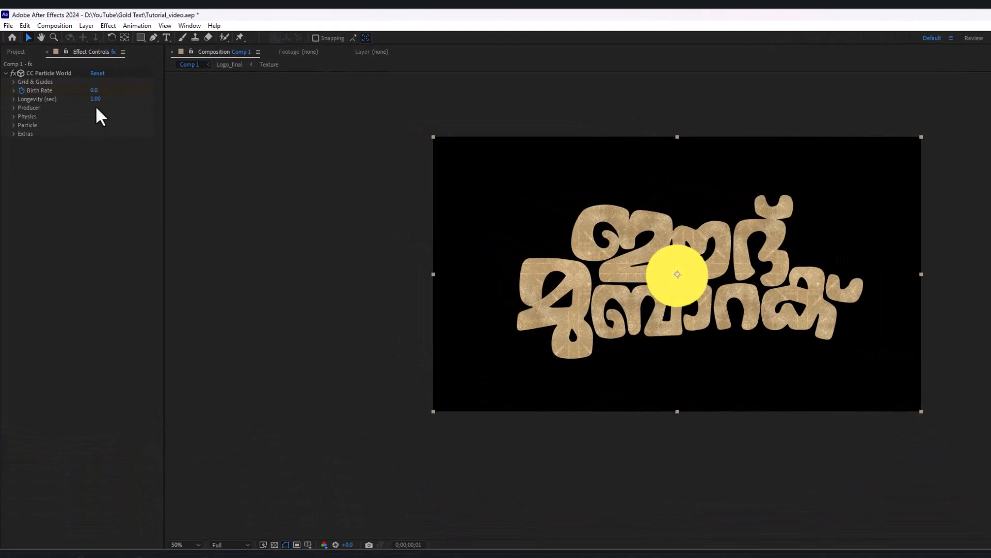
# Set the particle Longevity to 50 seconds and the Producer's Radius X to 0.485 and Radius Y to 0.285
pyautogui.click(96, 99)
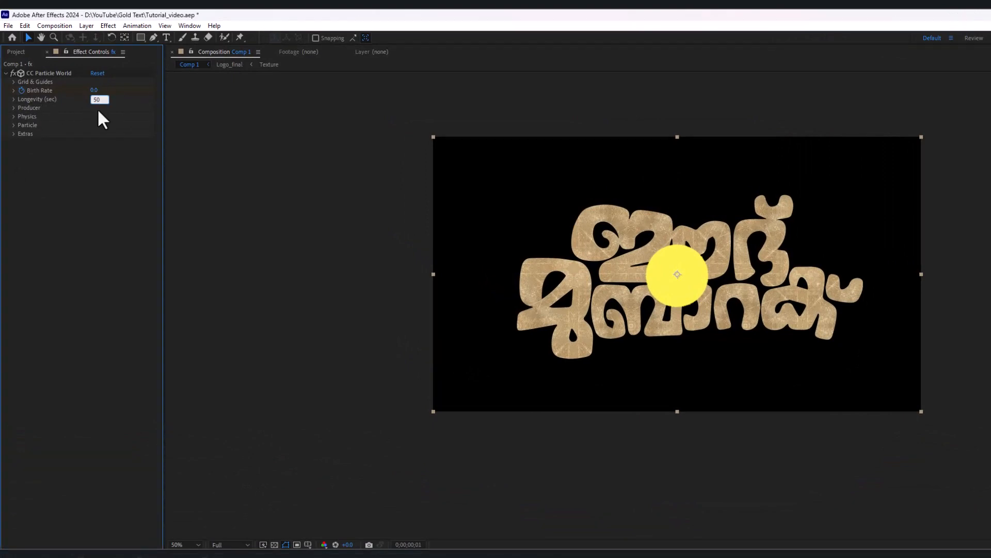
pyautogui.press('Return')
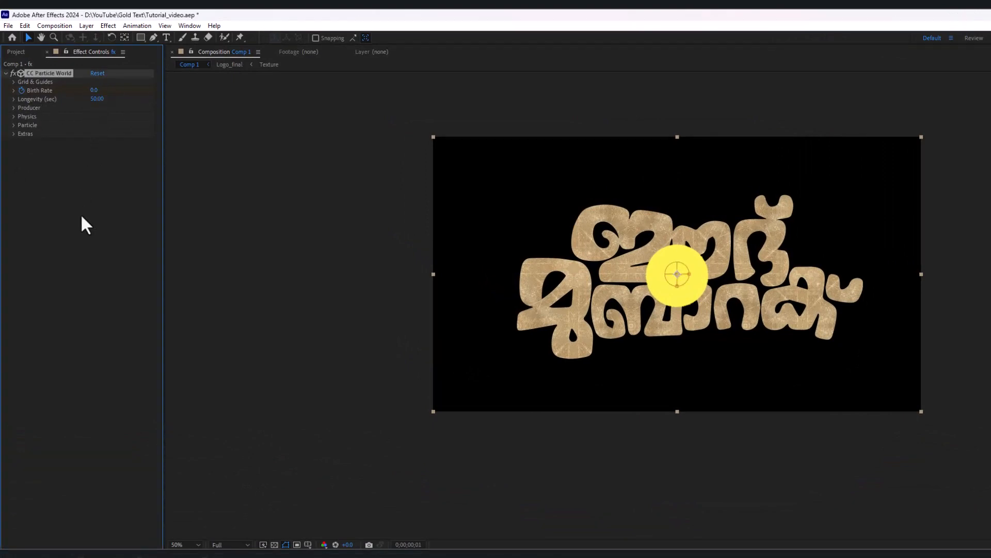
pyautogui.click(15, 108)
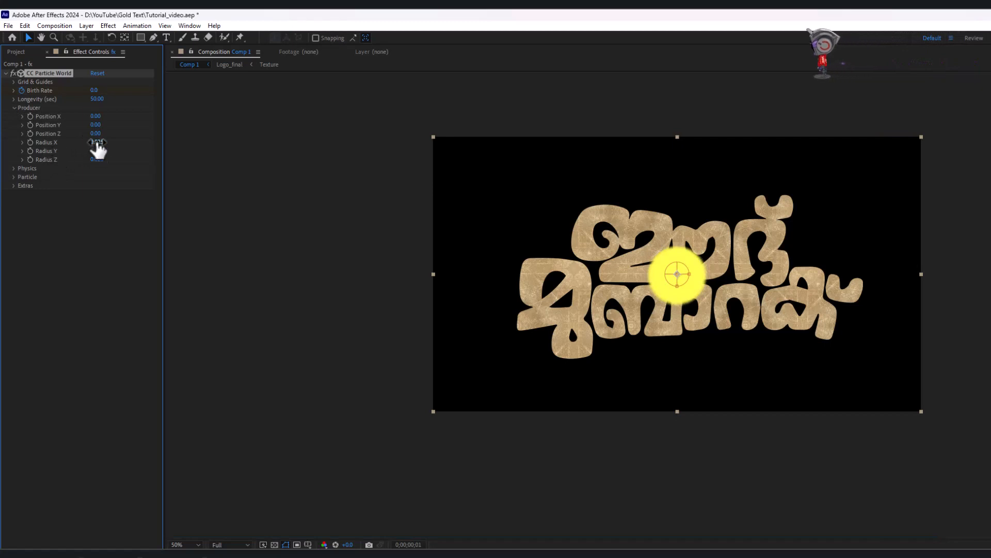
pyautogui.moveTo(96, 142)
pyautogui.mouseDown()
pyautogui.moveTo(124, 142)
pyautogui.moveTo(104, 151)
pyautogui.moveTo(113, 153)
pyautogui.mouseUp()
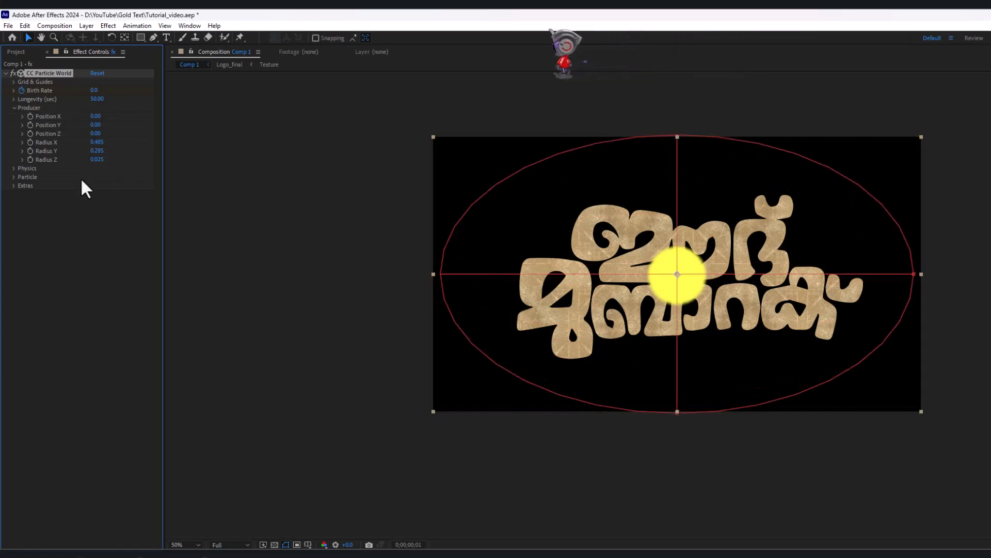
# Set the particle effect's Physics Velocity and Gravity to 0
pyautogui.click(14, 170)
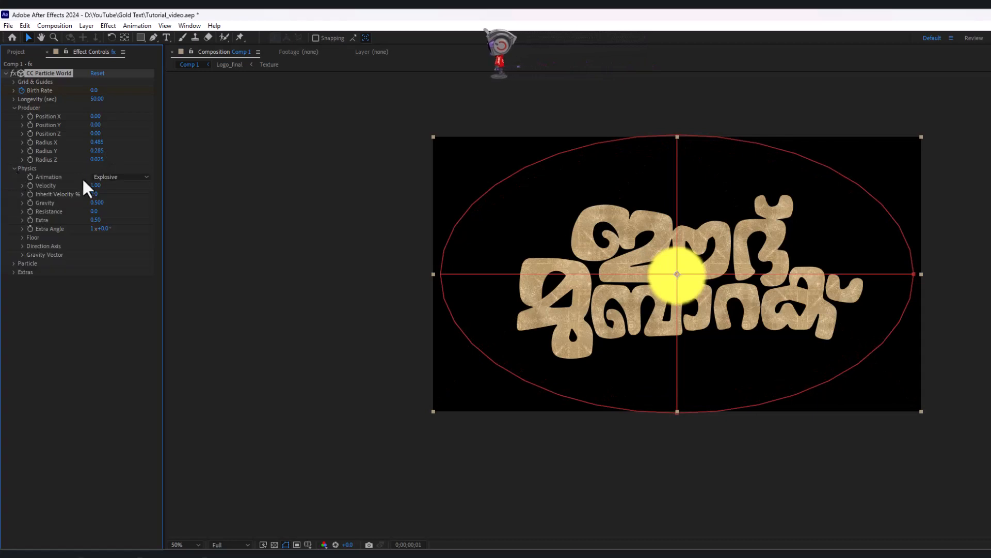
pyautogui.click(97, 186)
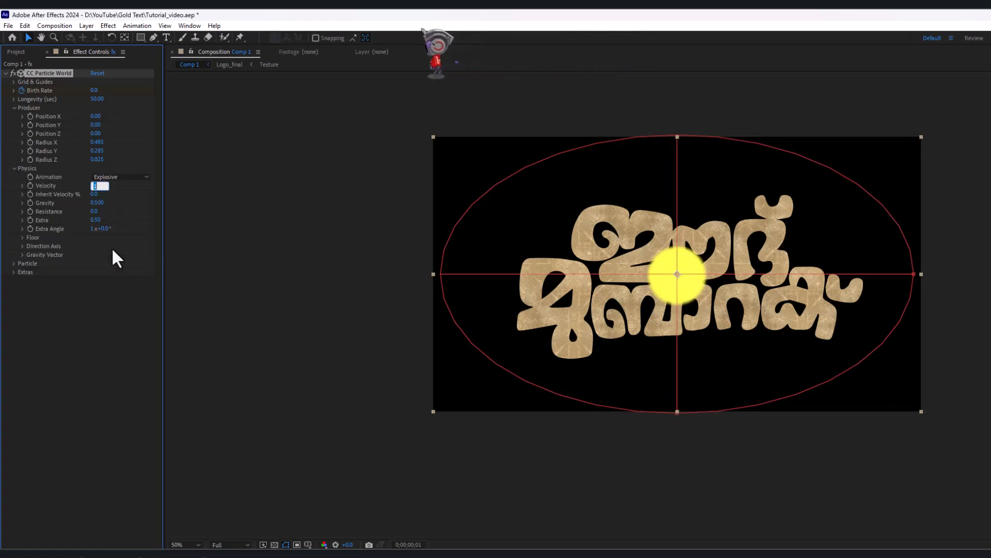
pyautogui.write('0')
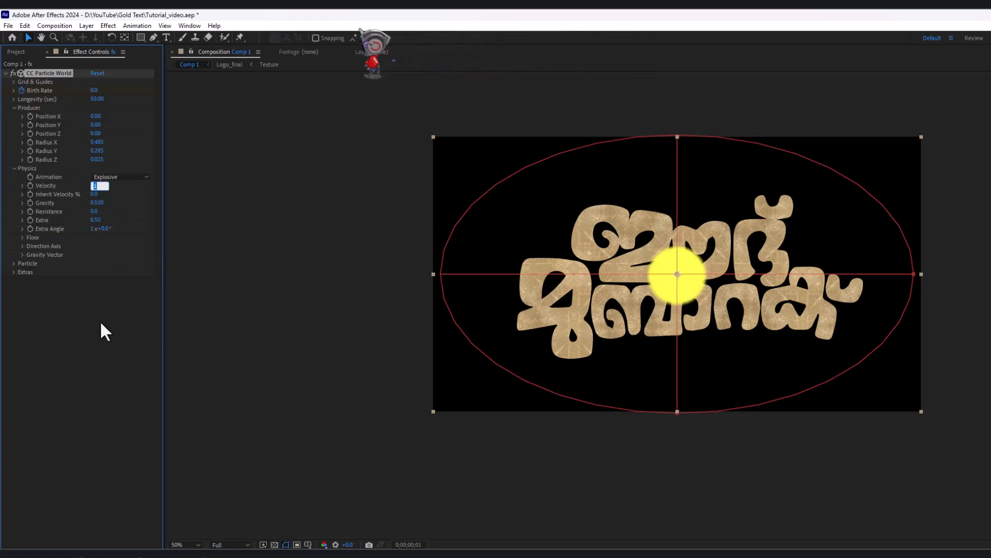
pyautogui.click(105, 286)
pyautogui.click(96, 203)
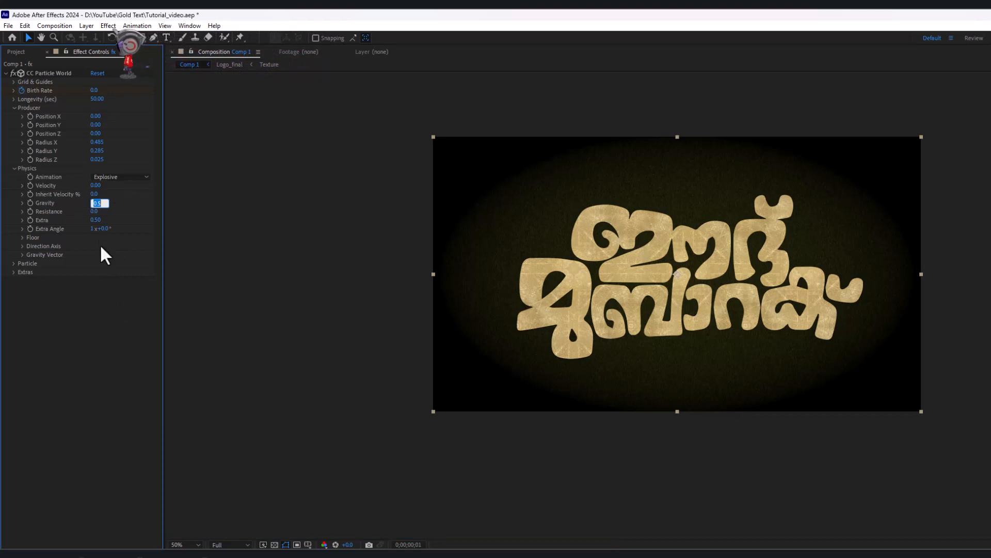
pyautogui.write('0')
pyautogui.press('Return')
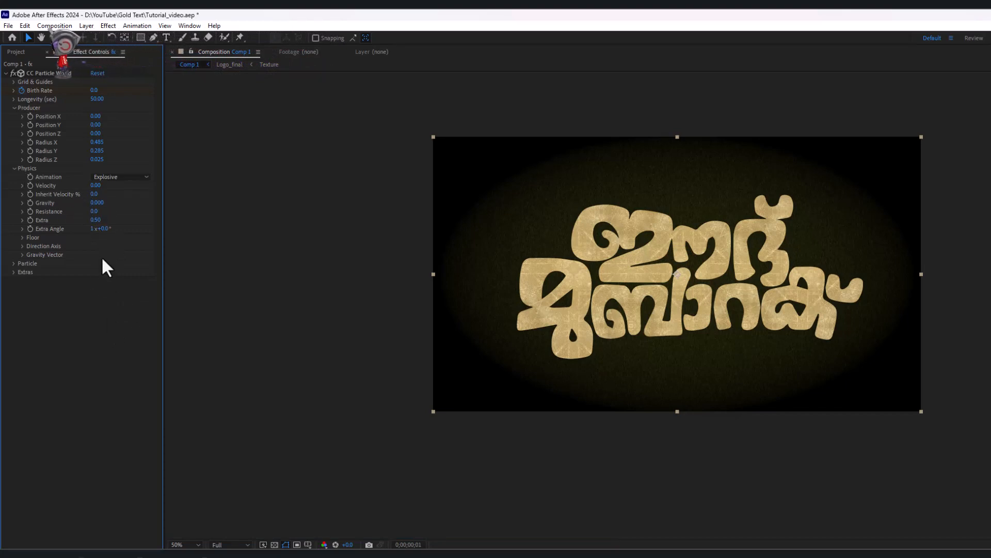
# Set the Physics Extra and Extra Angle values to 0 and collapse the Physics and Producer settings
pyautogui.click(96, 220)
pyautogui.write('0')
pyautogui.press('Return')
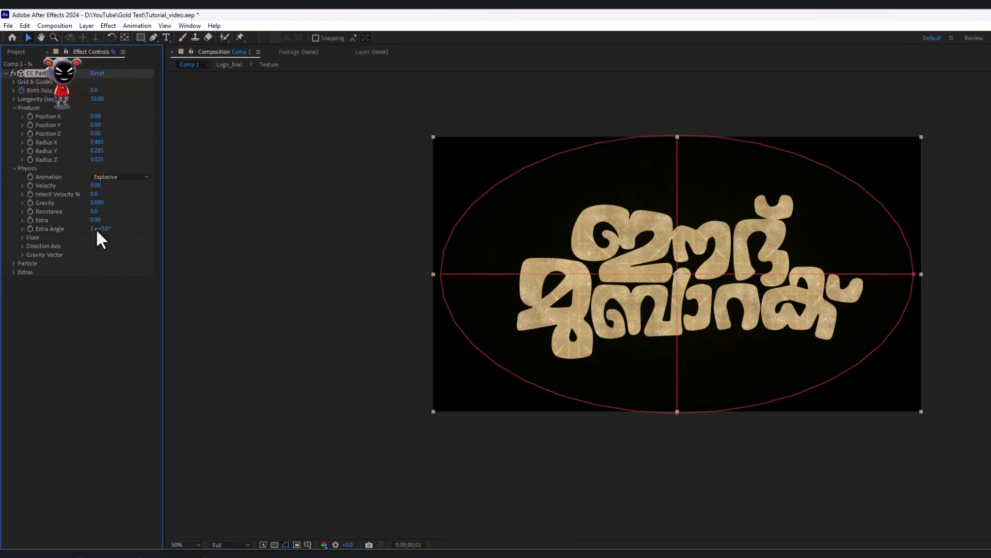
pyautogui.click(95, 229)
pyautogui.click(120, 350)
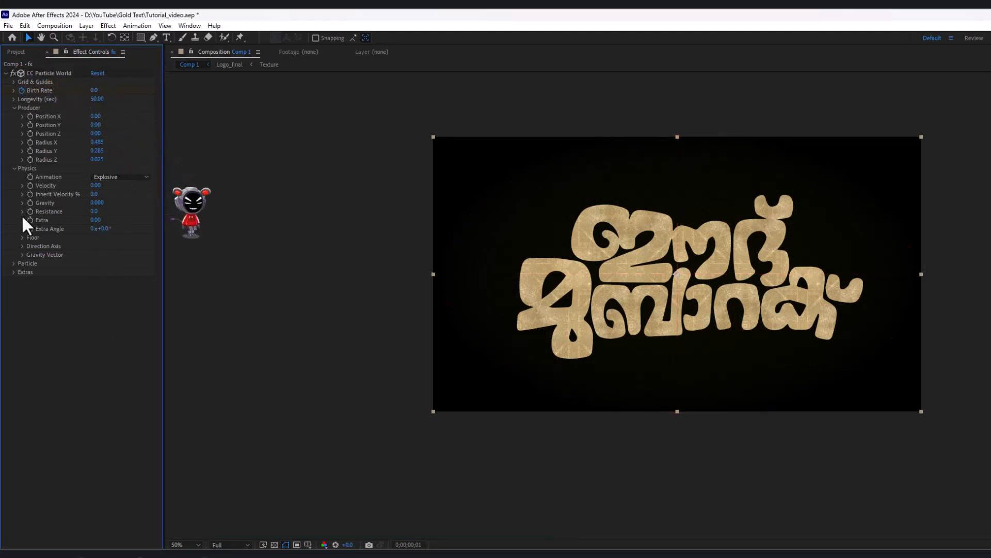
pyautogui.click(14, 170)
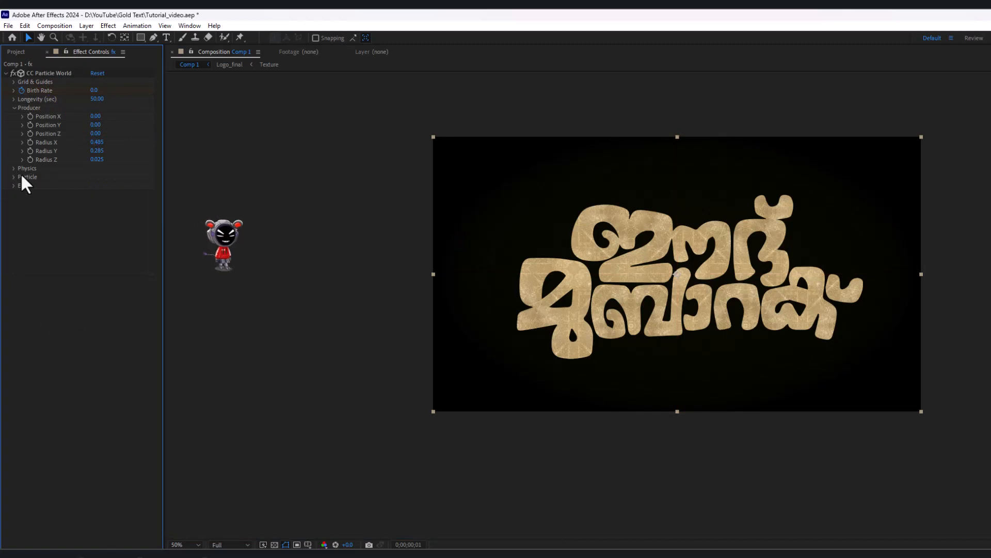
pyautogui.click(12, 110)
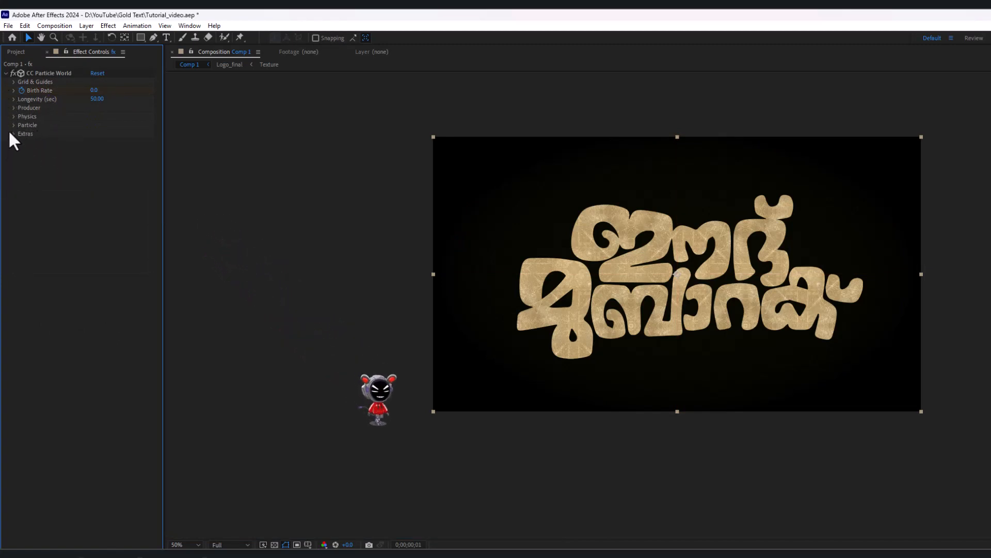
# Change the Particle Type to QuadPolygon
pyautogui.click(14, 126)
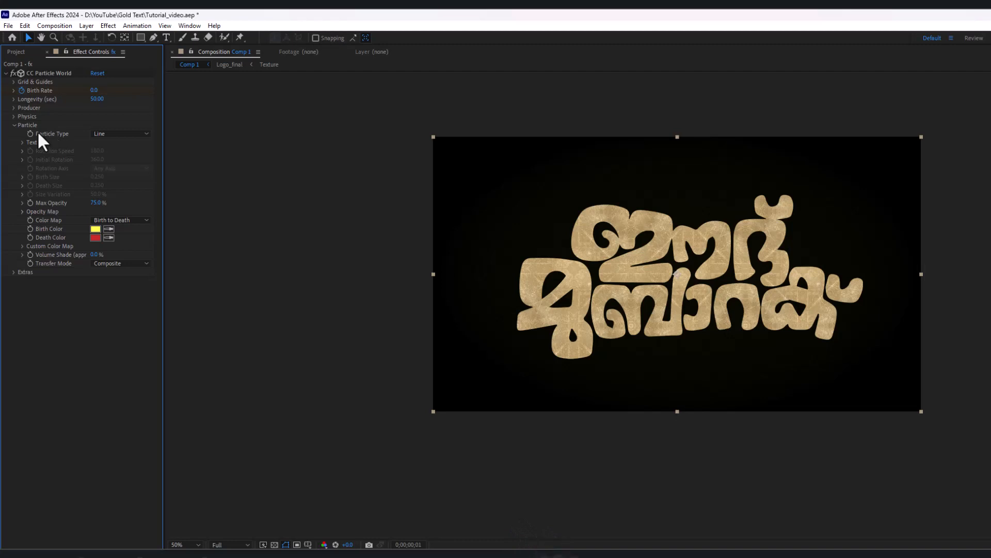
pyautogui.click(109, 135)
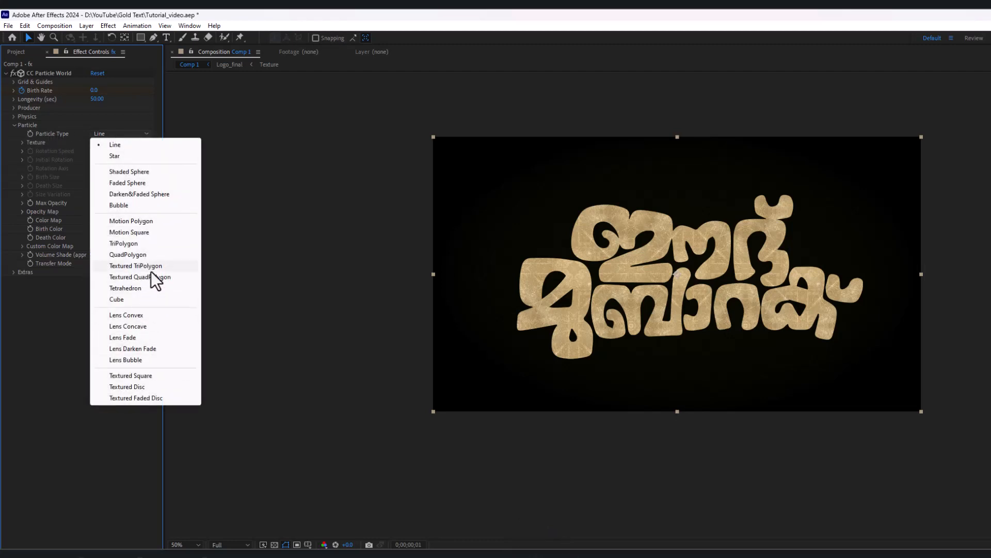
pyautogui.click(127, 254)
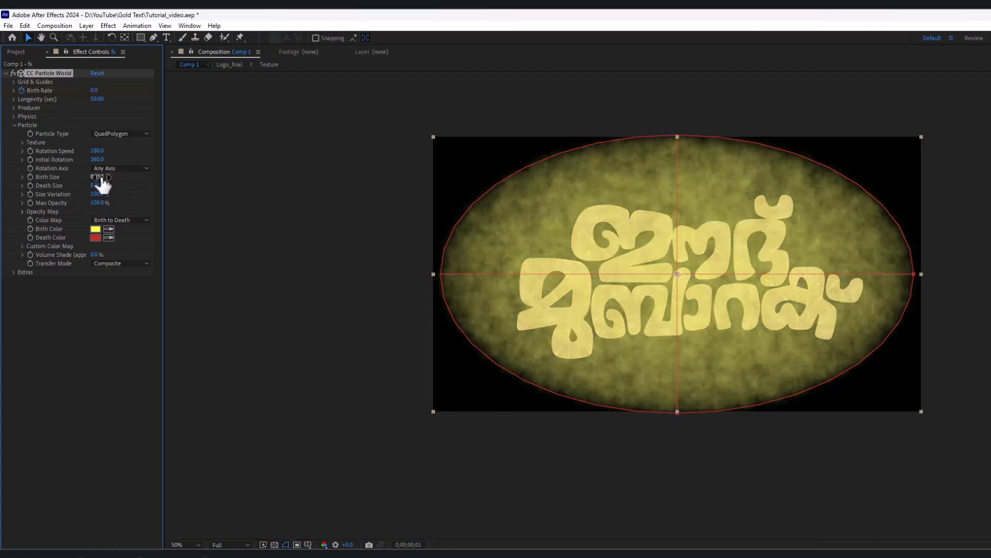
# Set the particles' Birth Size to 0.025 and Death Size to 0
pyautogui.click(97, 176)
pyautogui.write('0.025')
pyautogui.click(109, 318)
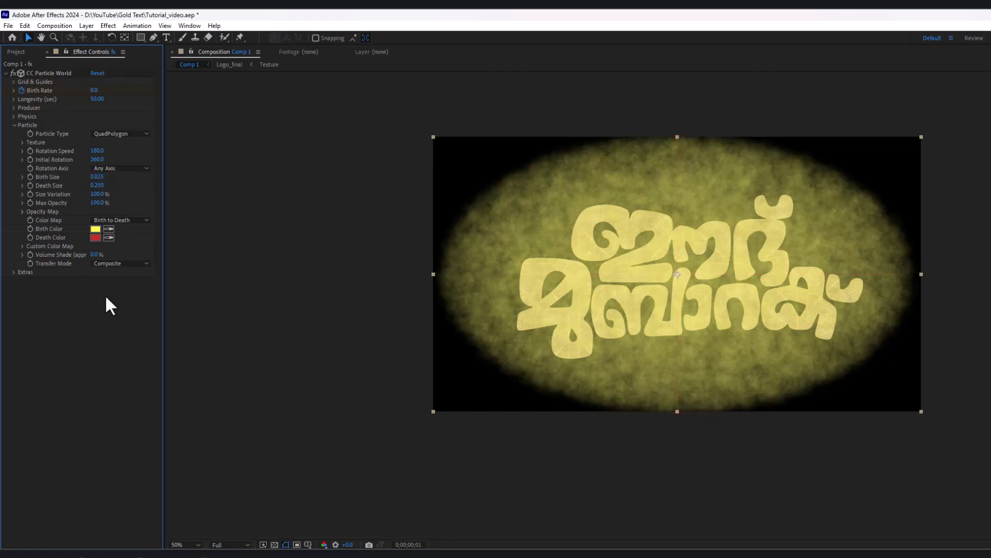
pyautogui.click(98, 186)
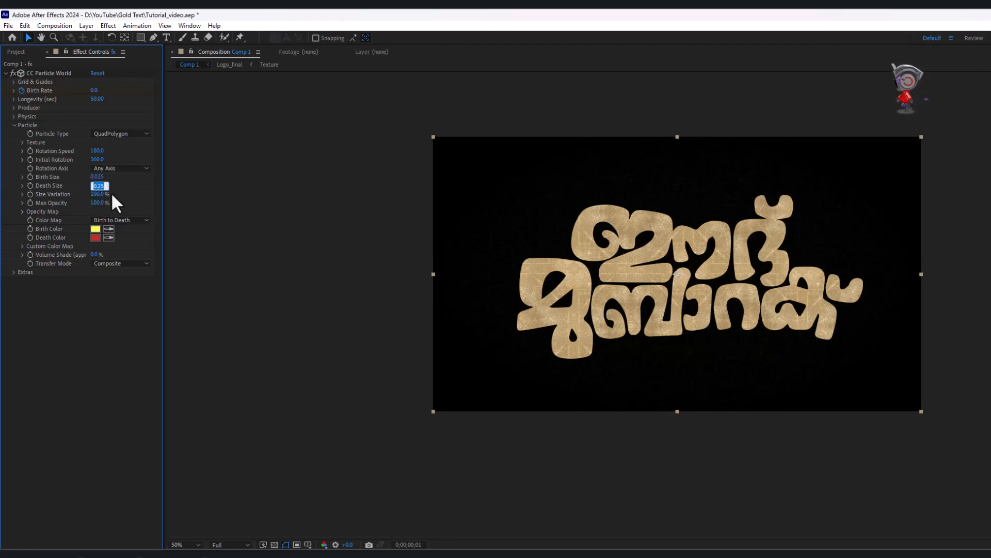
pyautogui.write('0')
pyautogui.press('Return')
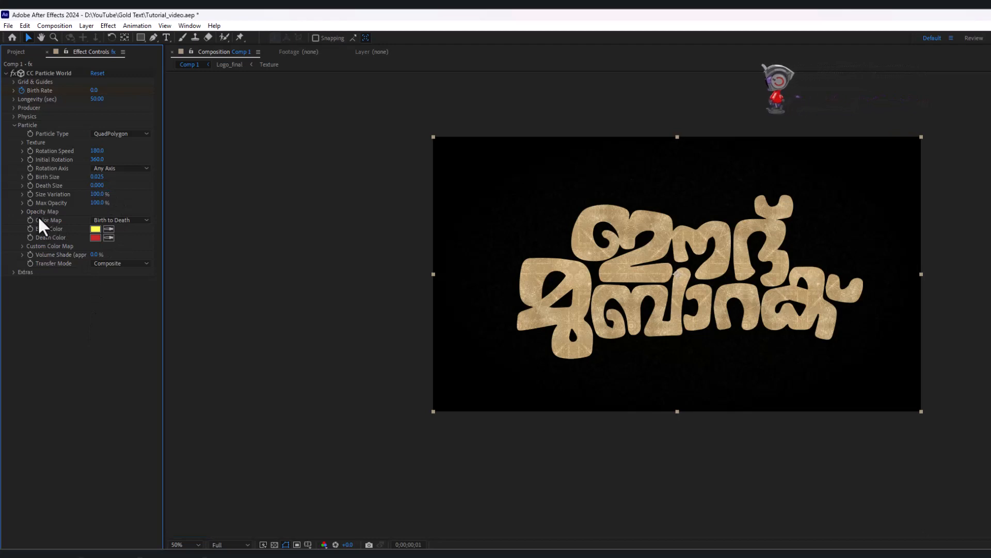
# Set the particle Color Map to Origin Constant and fill the whole Opacity Map to full opacity
pyautogui.click(128, 220)
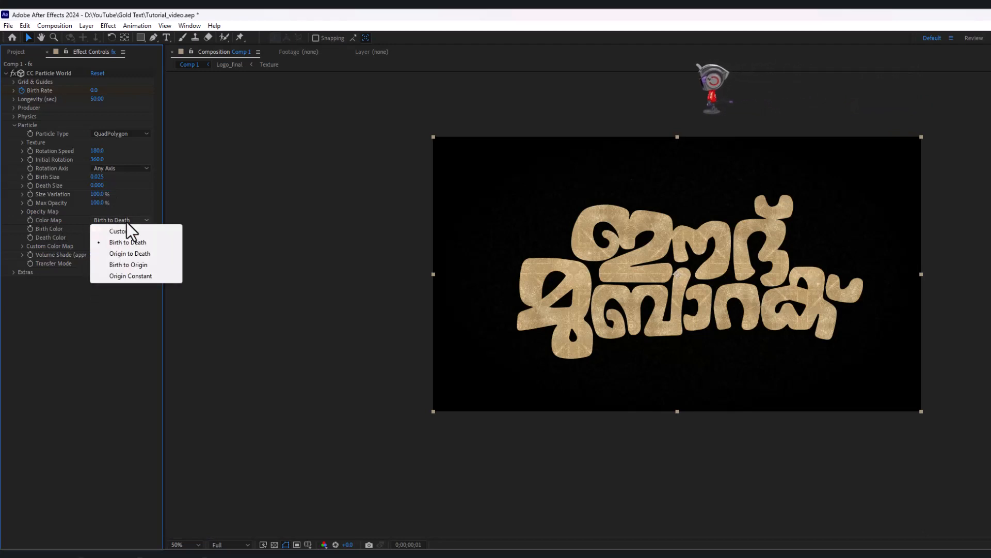
pyautogui.click(129, 277)
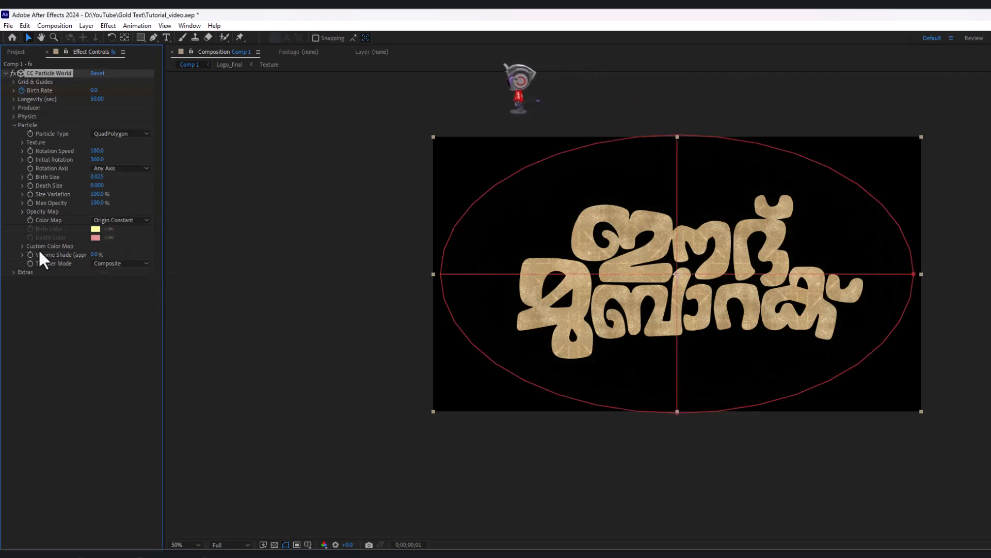
pyautogui.click(22, 212)
pyautogui.moveTo(40, 265)
pyautogui.mouseDown()
pyautogui.moveTo(35, 221)
pyautogui.moveTo(153, 221)
pyautogui.mouseUp()
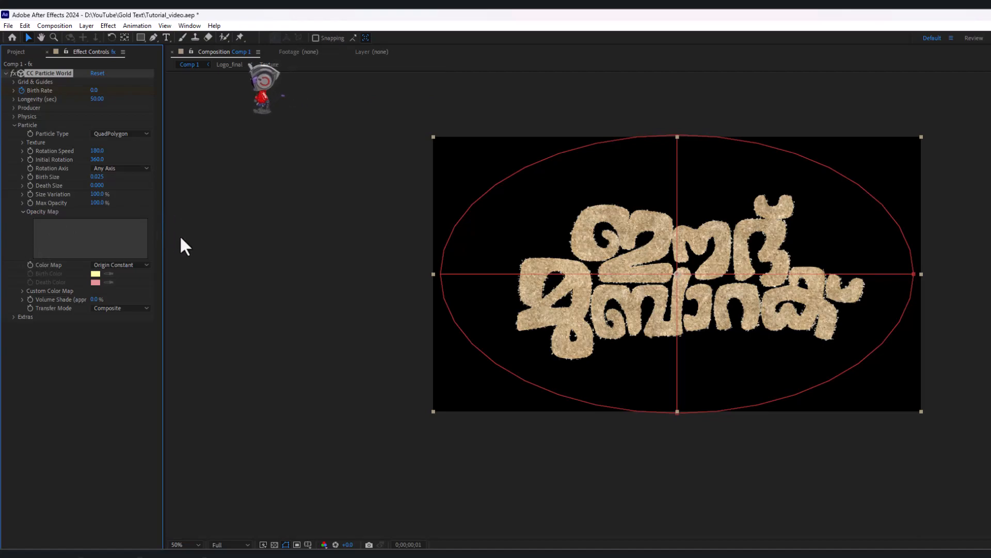
# Examine the particle texture and the edges of the lettering up close
pyautogui.scroll(4, 649, 313)
pyautogui.scroll(3, 597, 401)
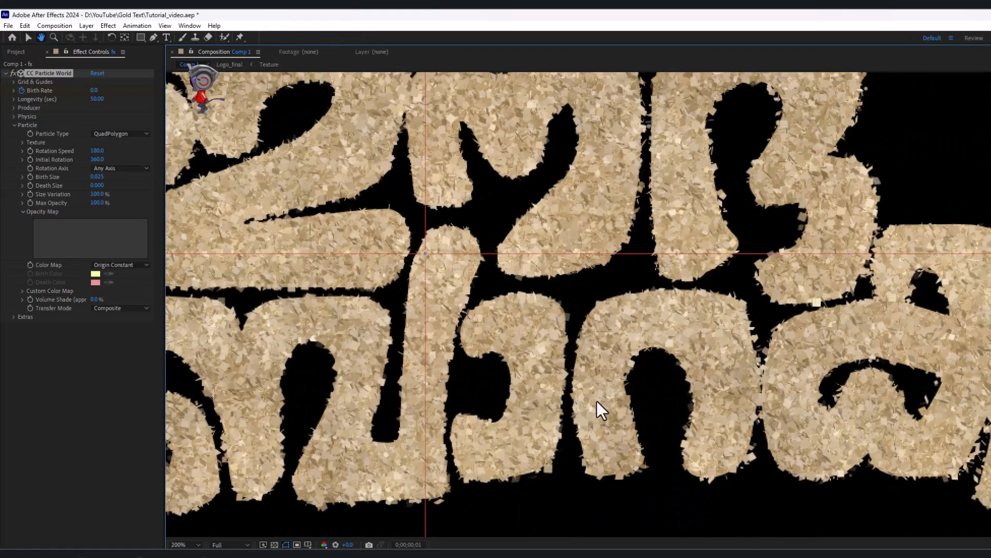
pyautogui.scroll(-4, 720, 343)
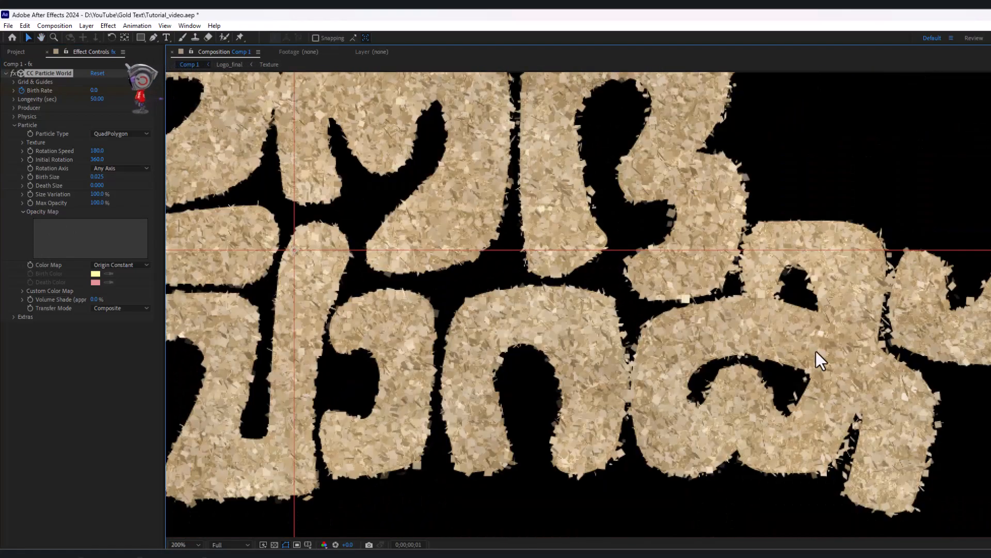
pyautogui.scroll(2, 817, 358)
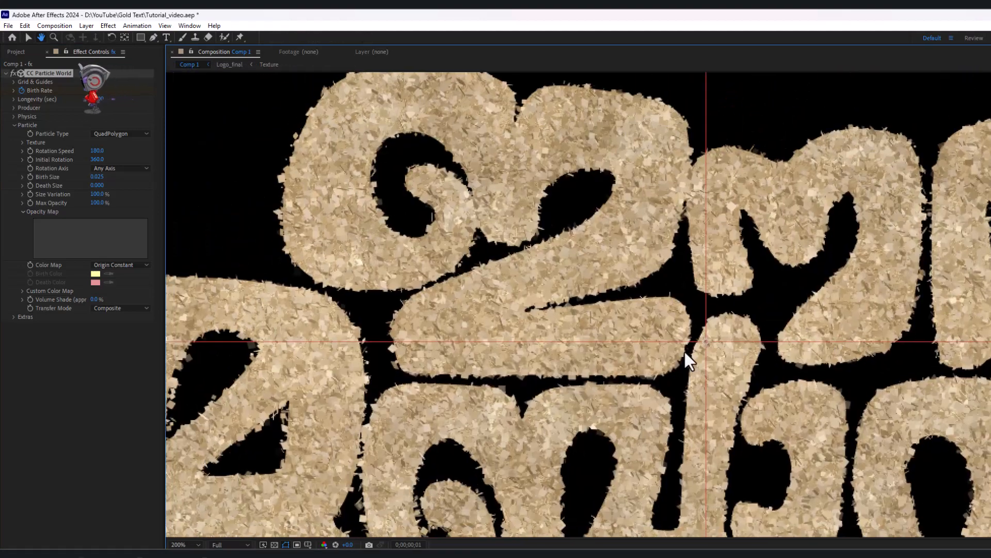
pyautogui.moveTo(684, 352); pyautogui.dragTo(564, 365)
pyautogui.scroll(2, 741, 361)
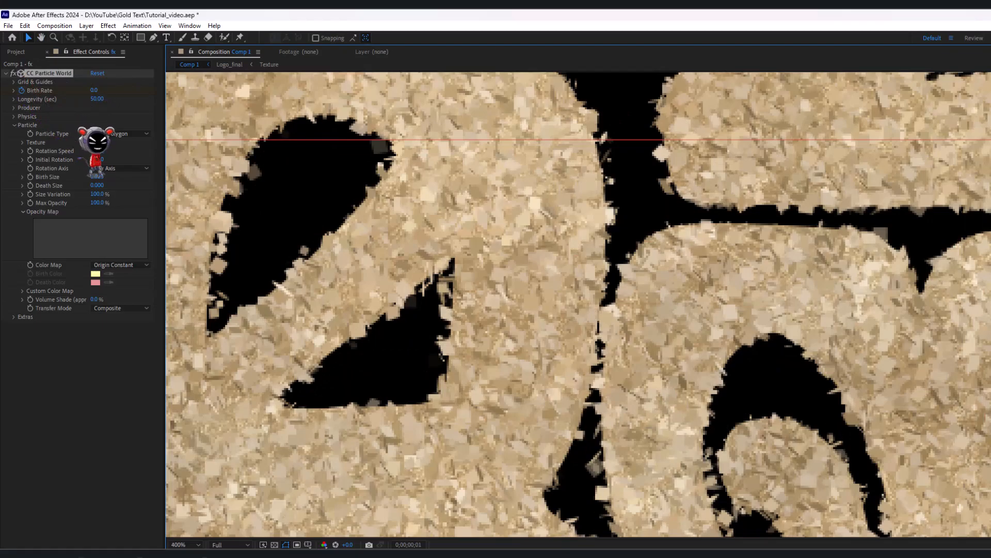
# Set the CC Particle World particles' Transfer Mode to Screen
pyautogui.press('space')
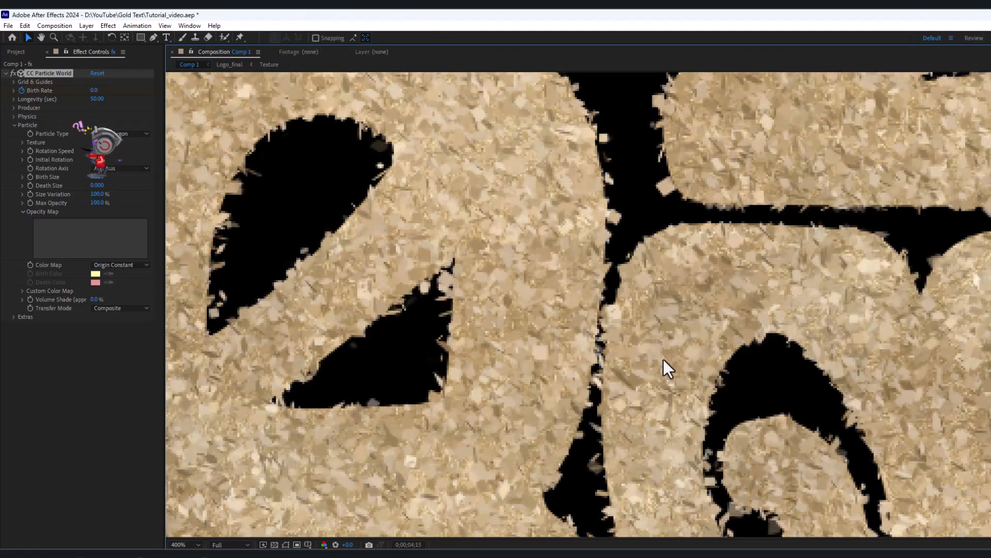
pyautogui.scroll(-2, 665, 336)
pyautogui.scroll(2, 676, 308)
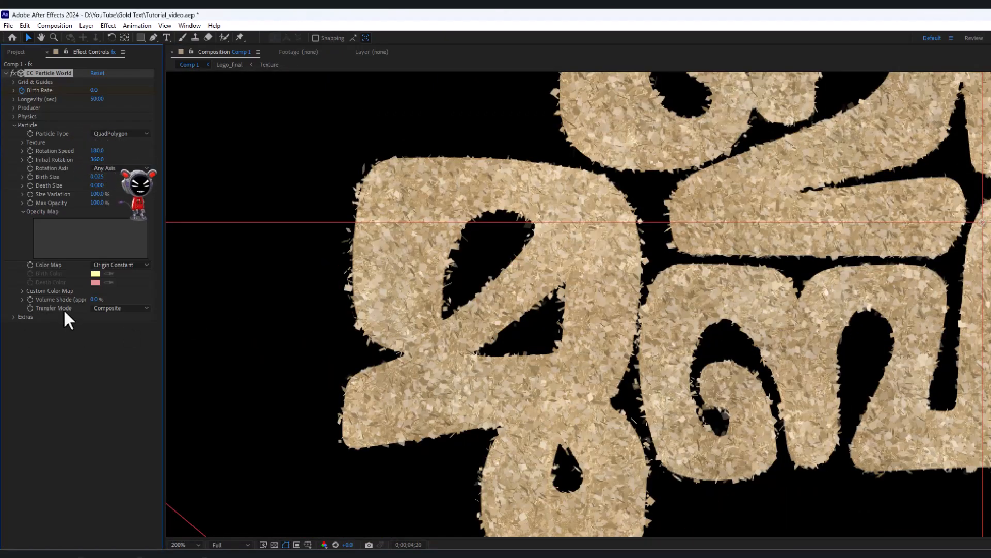
pyautogui.click(125, 308)
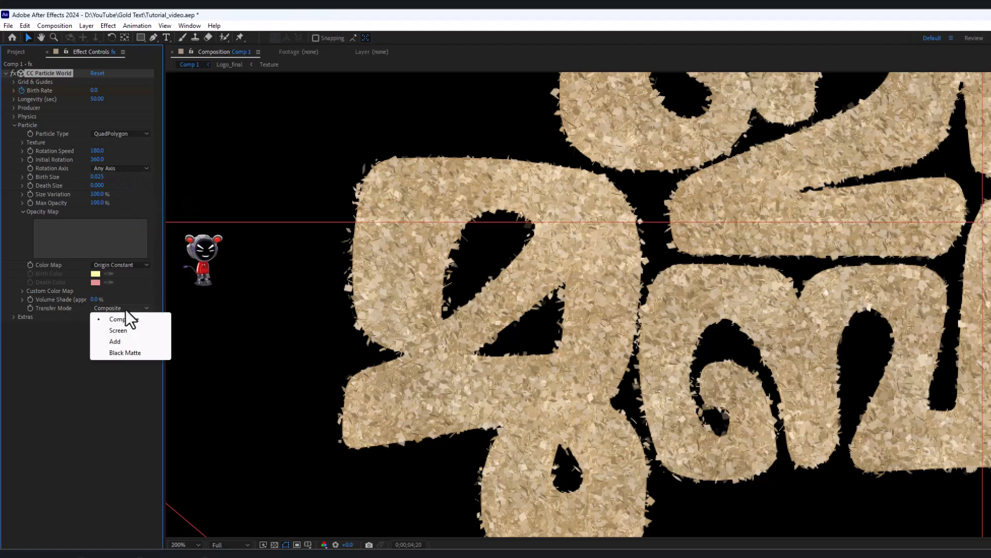
pyautogui.click(117, 331)
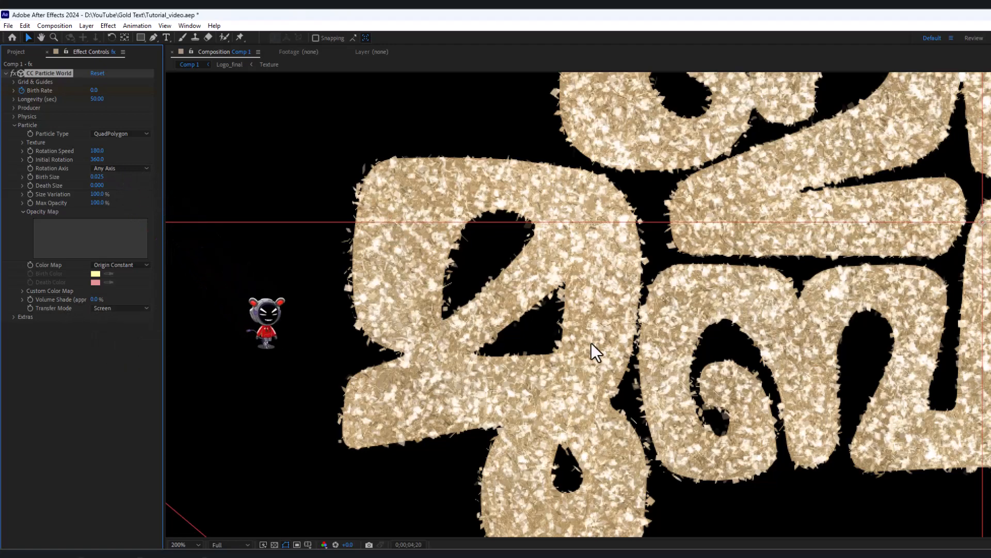
pyautogui.click(125, 308)
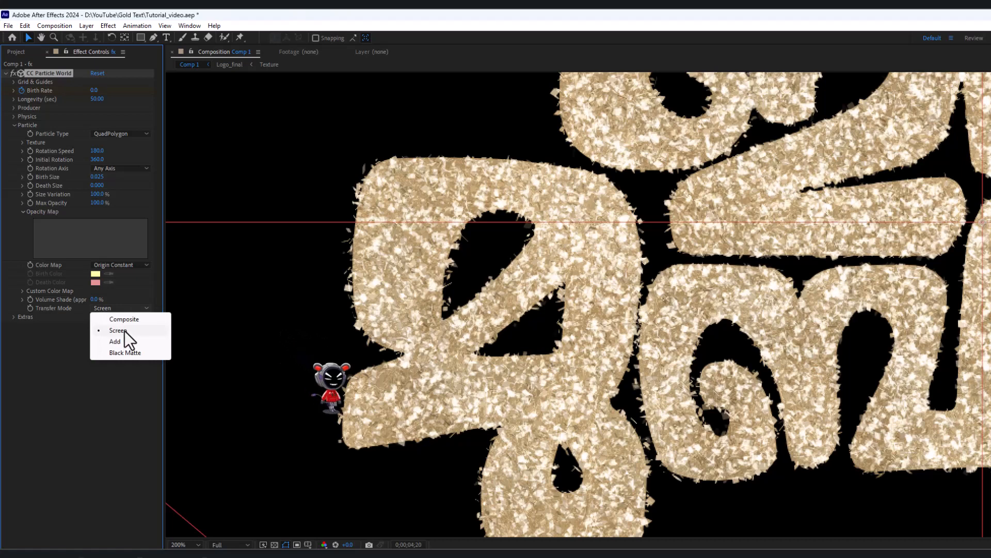
pyautogui.click(125, 330)
pyautogui.scroll(-3, 569, 328)
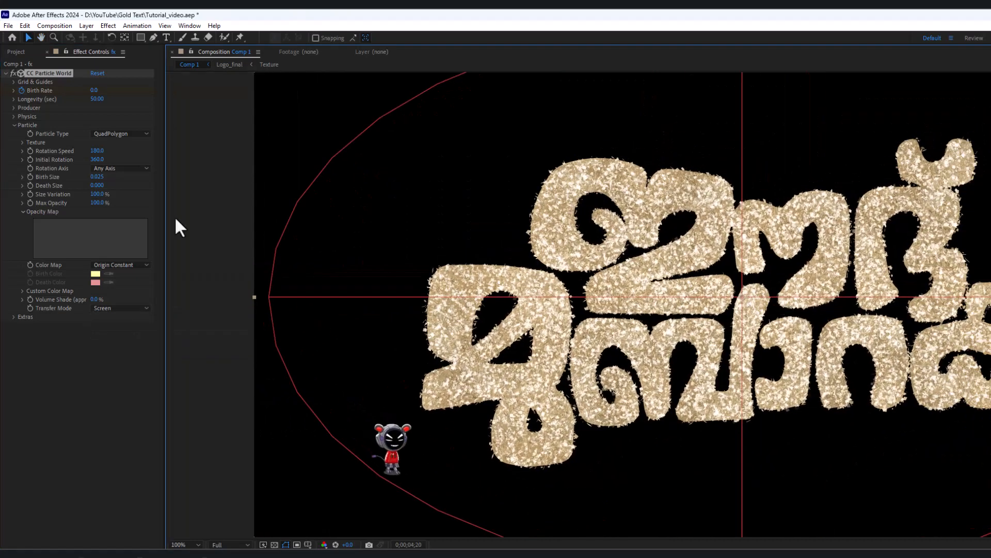
# Add a Curves effect to the fx layer and pull the middle of the RGB curve down to deepen the contrast
pyautogui.click(6, 74)
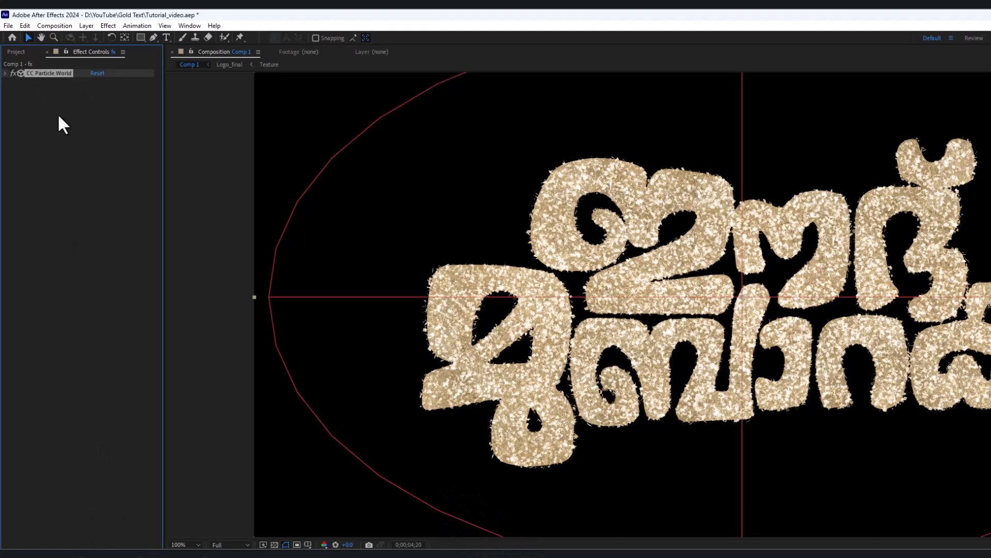
pyautogui.click(76, 177)
pyautogui.click(109, 26)
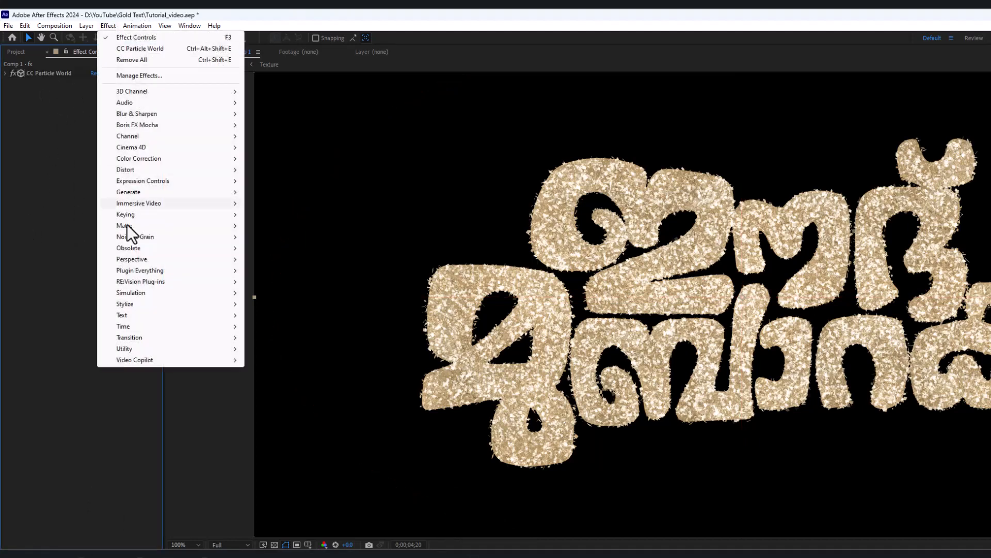
pyautogui.moveTo(150, 158)
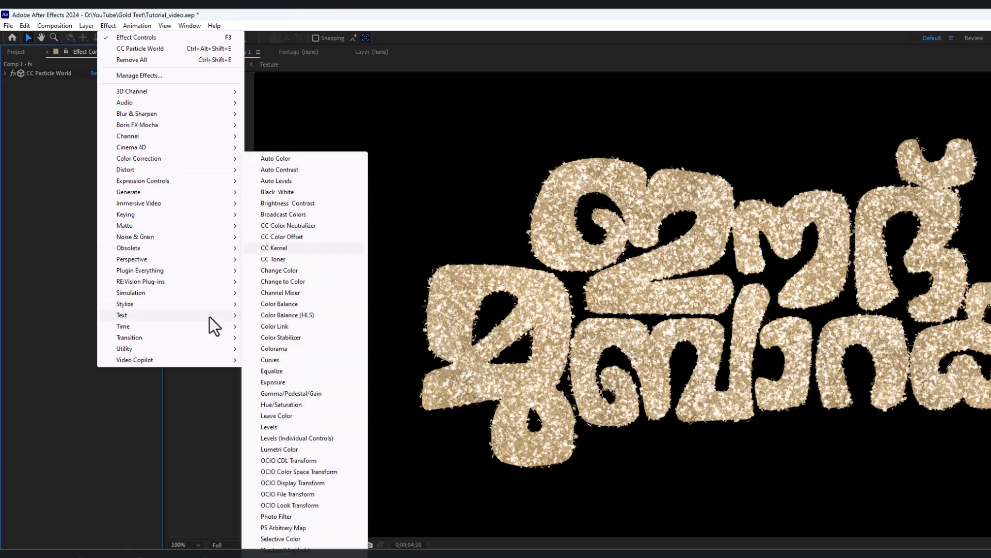
pyautogui.click(274, 360)
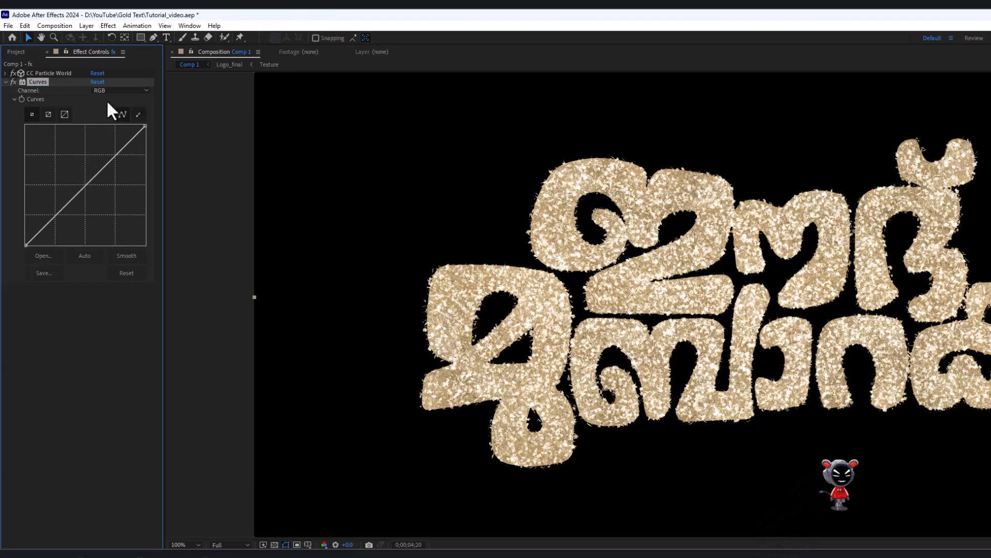
pyautogui.moveTo(86, 184); pyautogui.dragTo(97, 208)
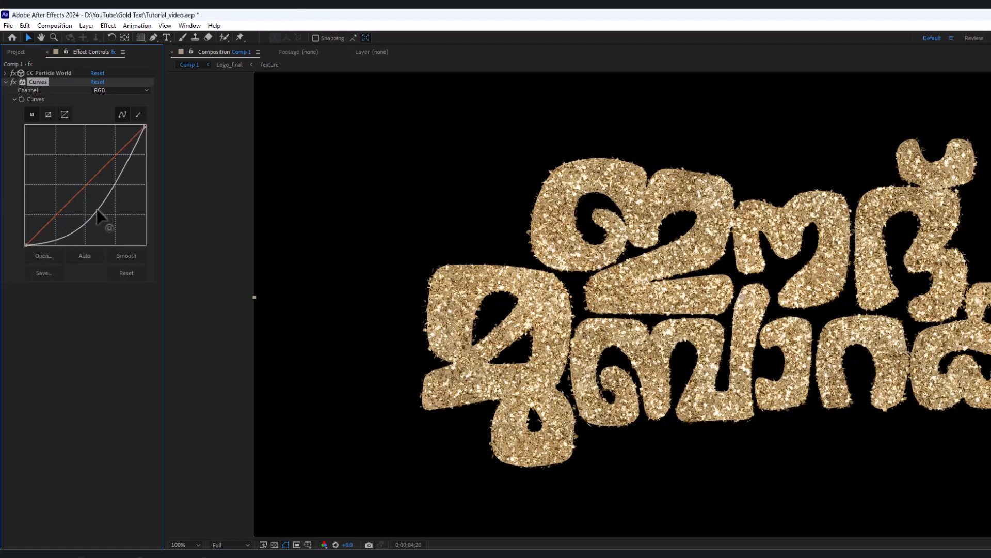
# Raise the middle of the Red curve slightly and lower the middle of the Blue curve to tint the particles gold
pyautogui.click(131, 91)
pyautogui.click(114, 113)
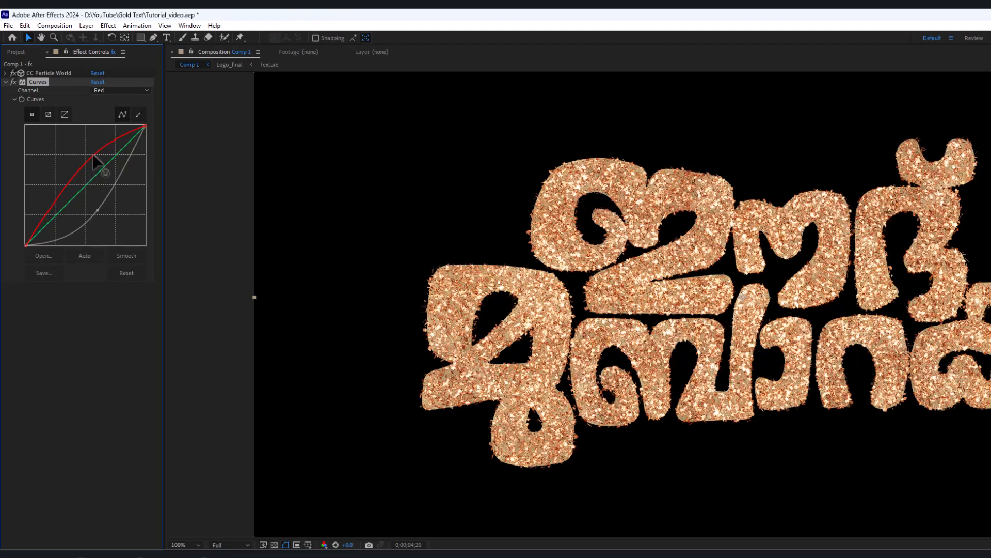
pyautogui.click(121, 93)
pyautogui.click(122, 131)
pyautogui.click(103, 189)
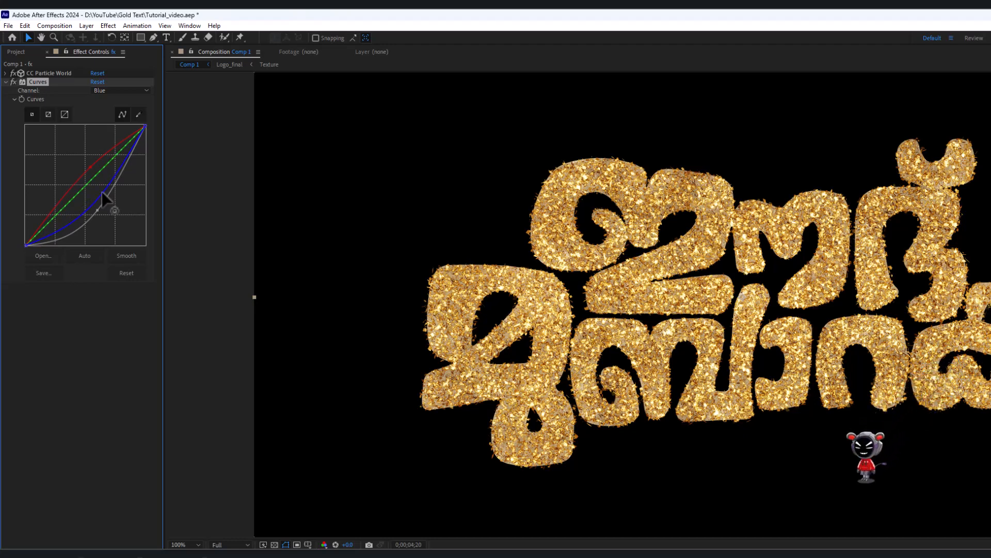
pyautogui.moveTo(101, 191)
pyautogui.mouseDown()
pyautogui.moveTo(51, 132)
pyautogui.moveTo(107, 200)
pyautogui.mouseUp()
pyautogui.click(83, 173)
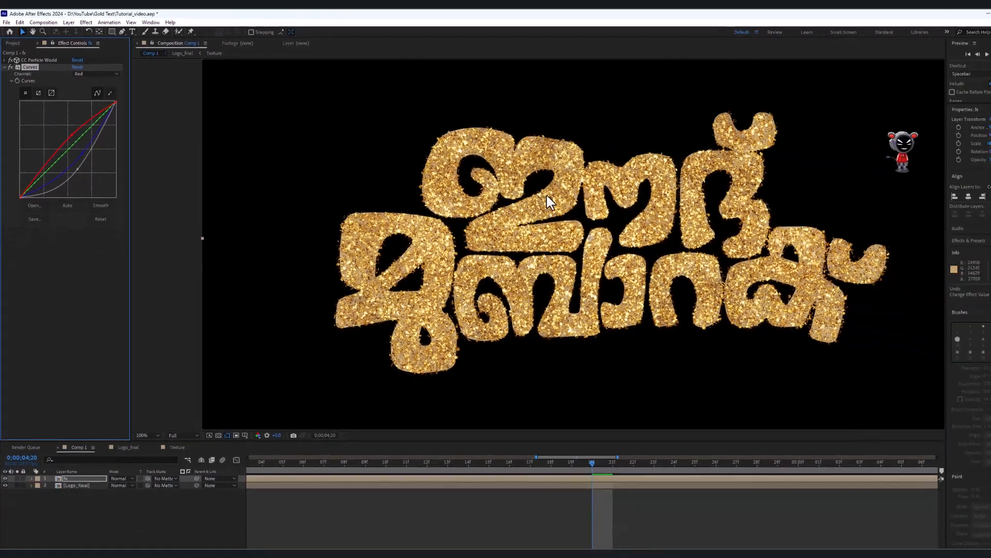
# Add a Simple Choker effect to the fx layer above CC Particle World and set its Choke Matte to 20
pyautogui.scroll(2, 603, 202)
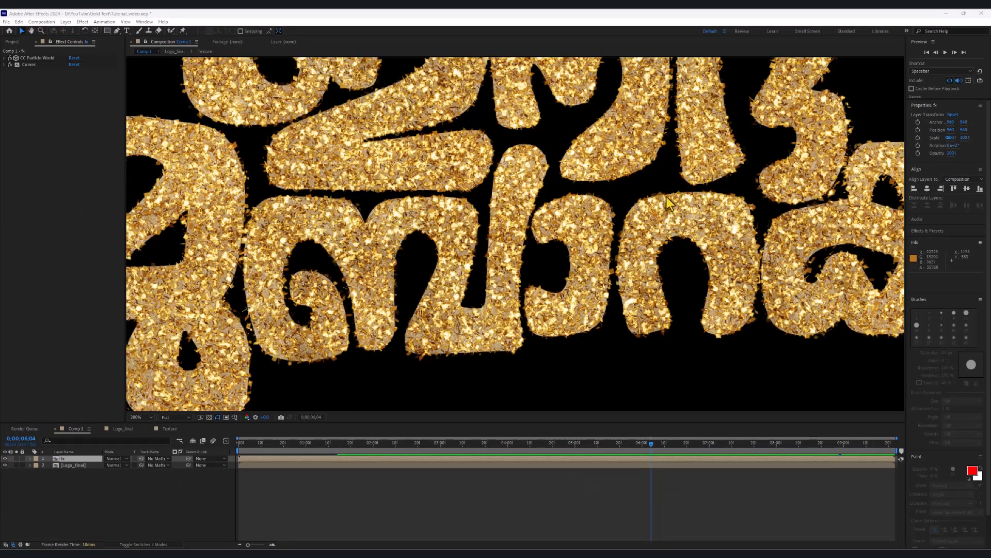
pyautogui.scroll(2, 663, 255)
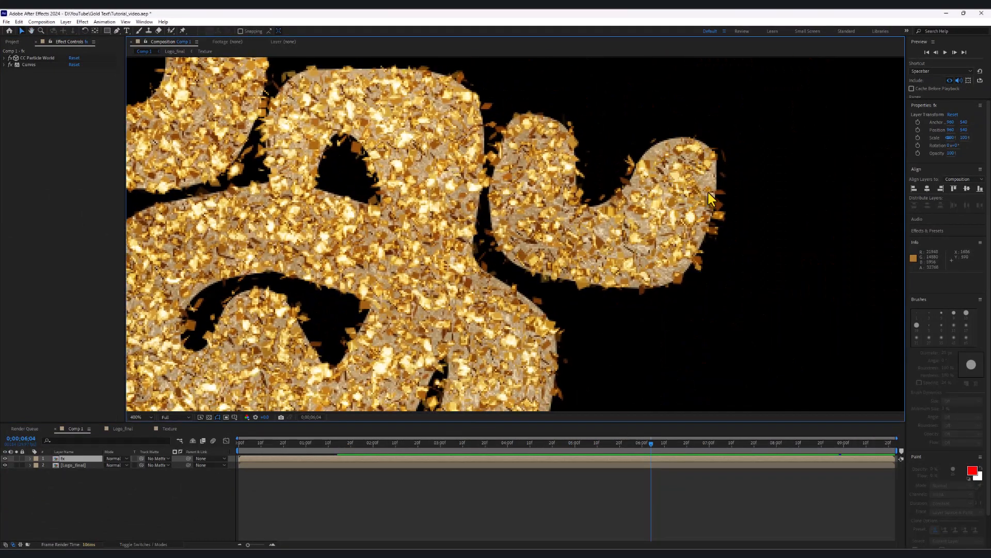
pyautogui.scroll(-4, 712, 199)
pyautogui.scroll(2, 726, 234)
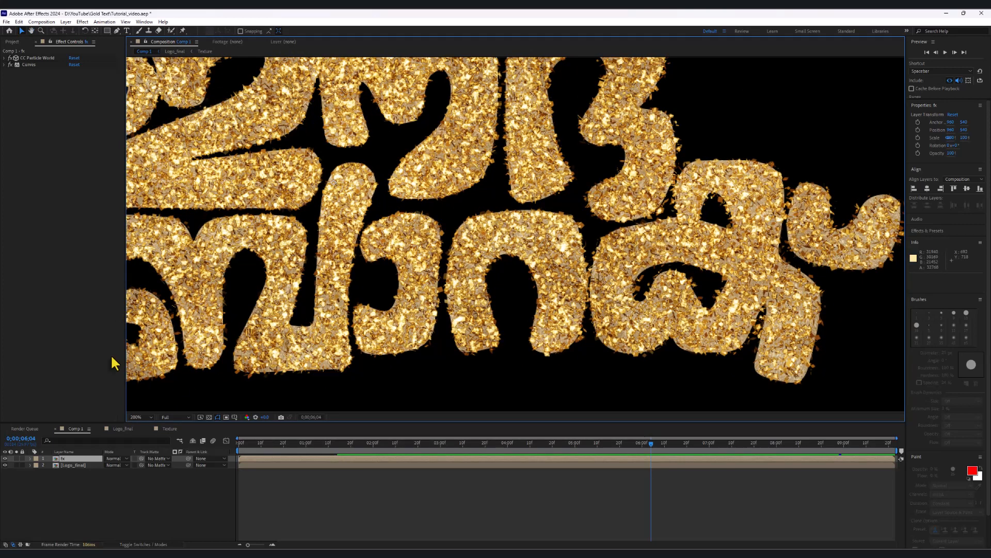
pyautogui.click(74, 459)
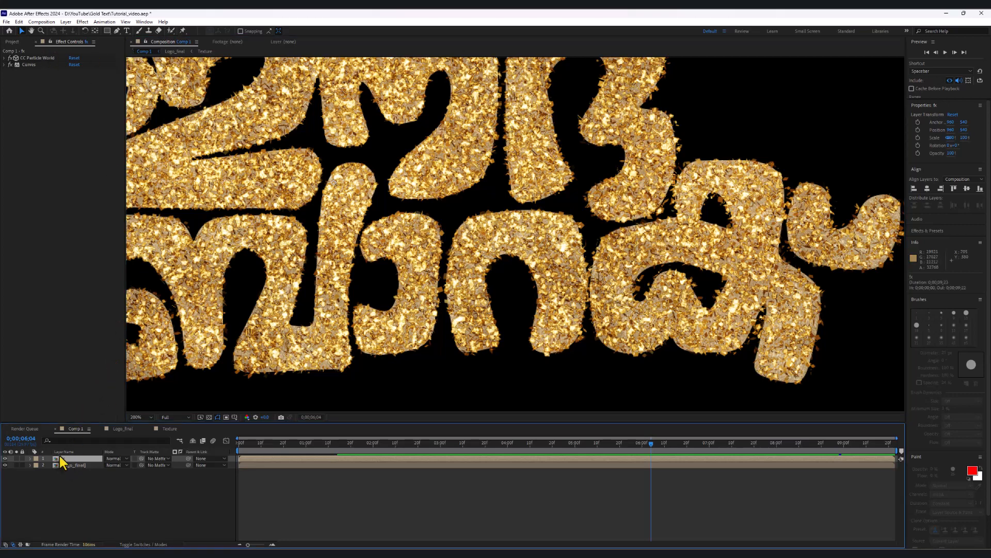
pyautogui.click(82, 22)
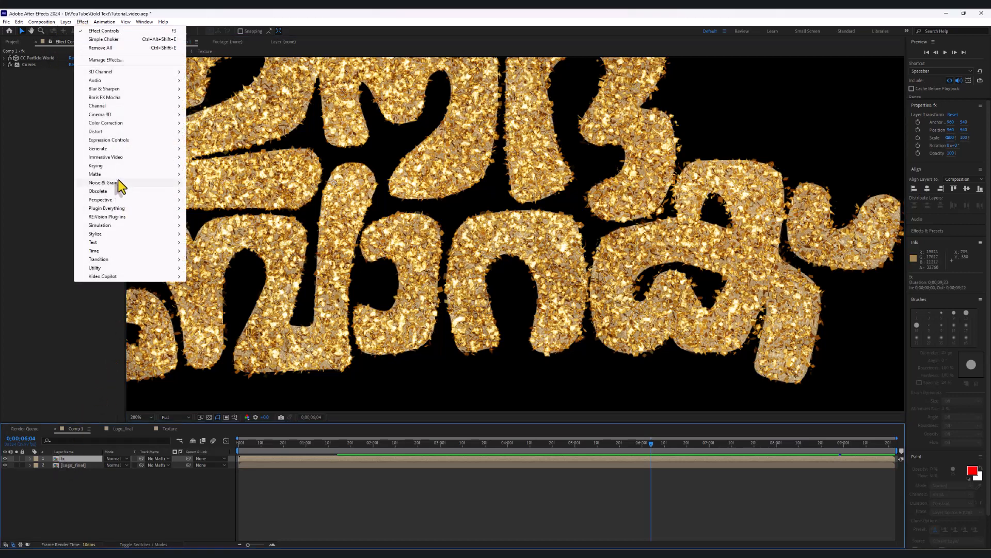
pyautogui.moveTo(119, 174)
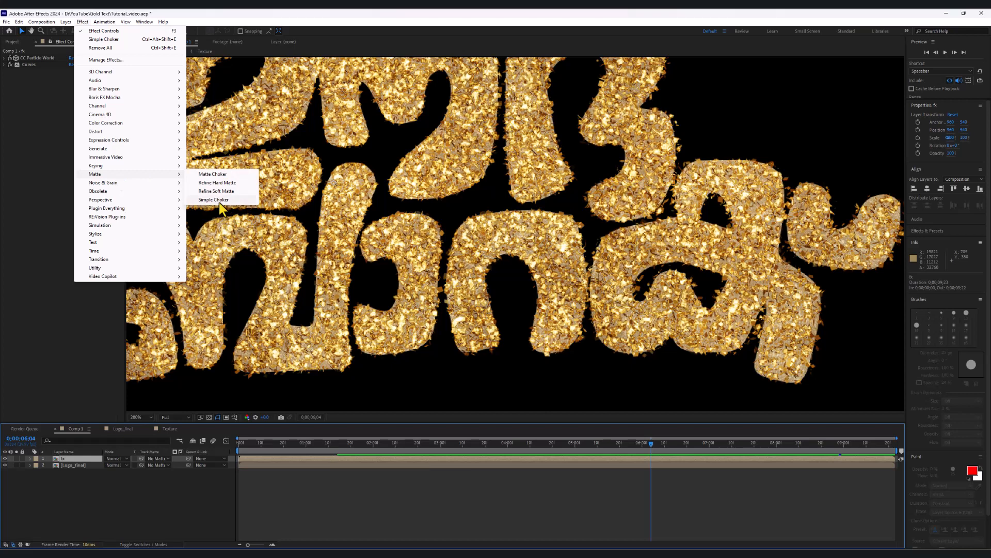
pyautogui.click(219, 202)
pyautogui.moveTo(33, 77); pyautogui.dragTo(34, 55)
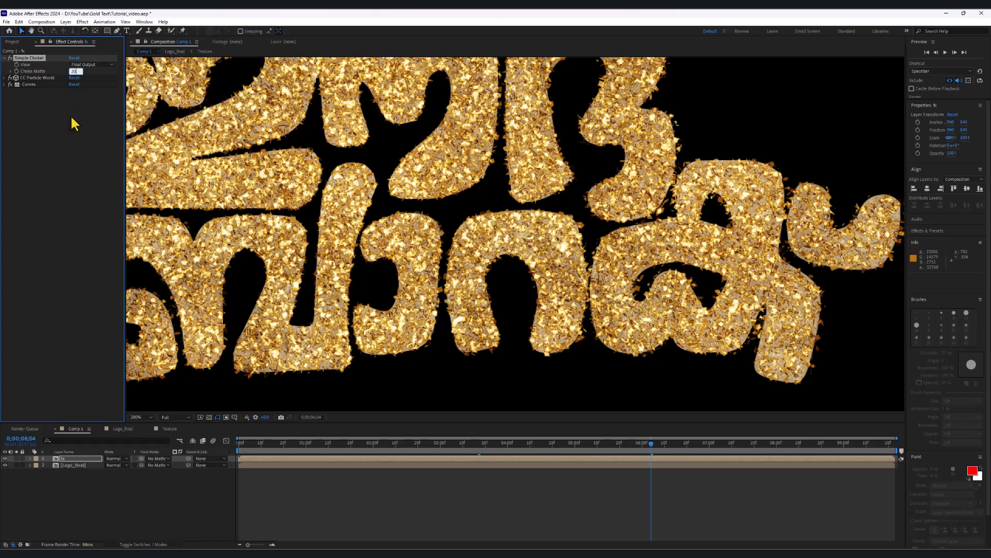
pyautogui.press('Return')
# Examine the choked particle edges against the lettering outline up close and across the whole title
pyautogui.scroll(-2, 678, 206)
pyautogui.moveTo(475, 220); pyautogui.dragTo(524, 217)
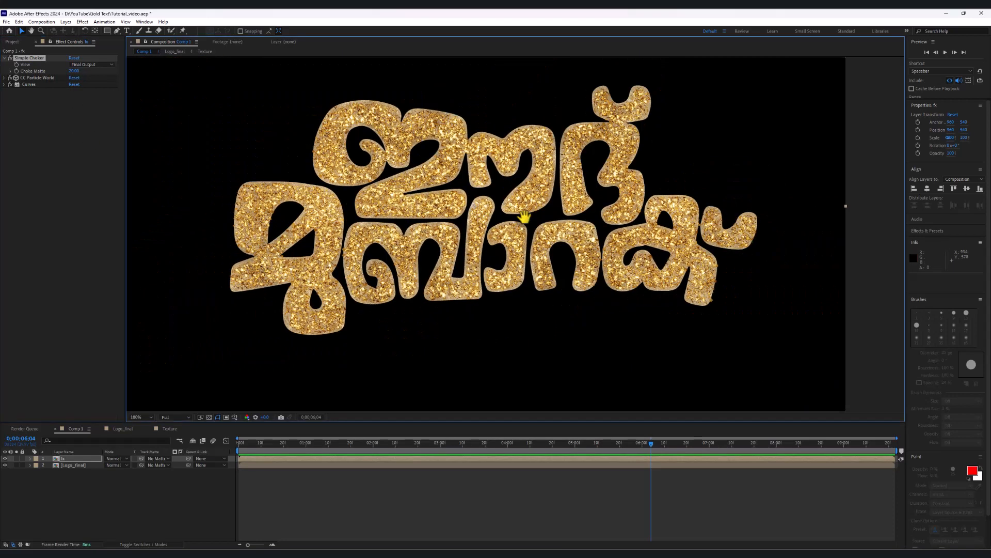
pyautogui.scroll(1, 524, 217)
pyautogui.scroll(1, 450, 257)
pyautogui.moveTo(451, 257); pyautogui.dragTo(576, 221)
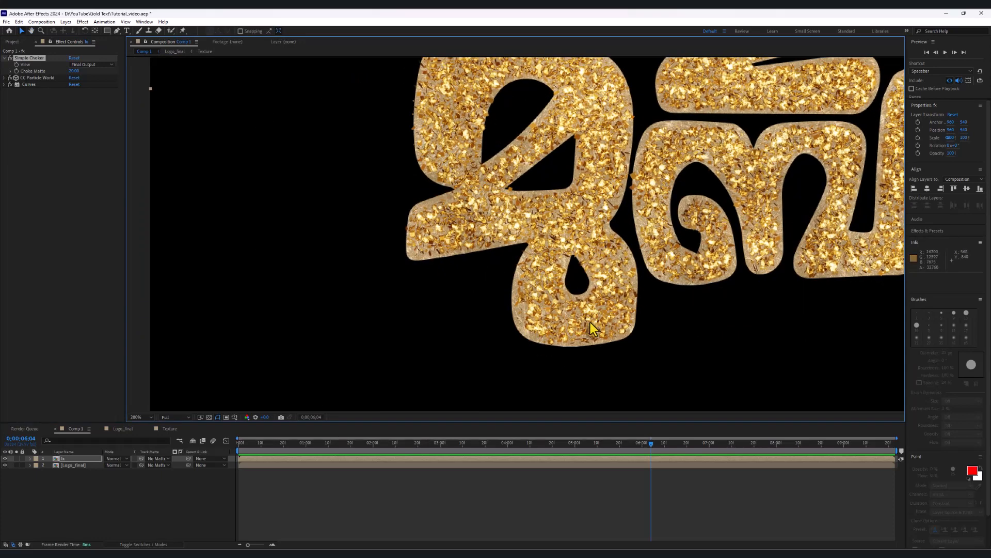
pyautogui.scroll(-2, 591, 320)
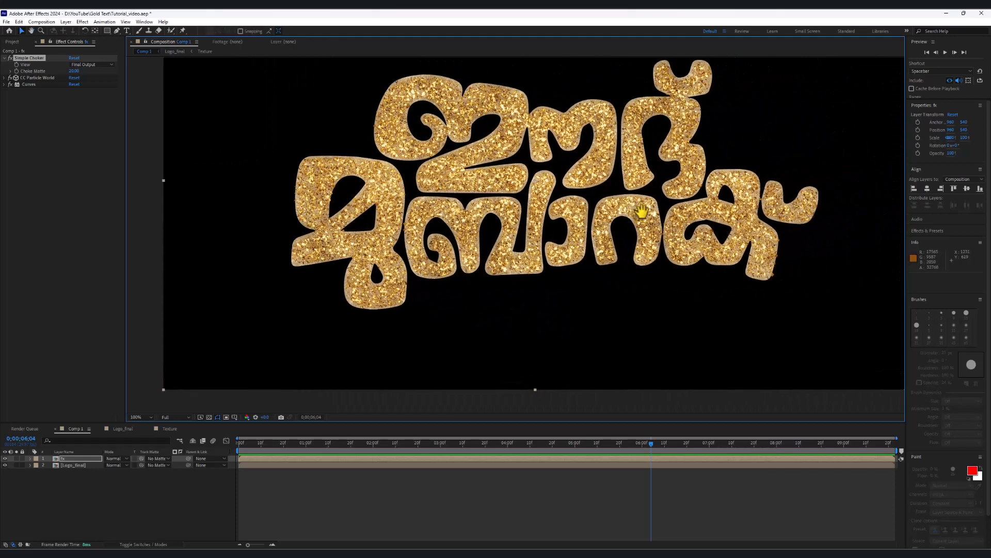
pyautogui.moveTo(642, 212); pyautogui.dragTo(640, 213)
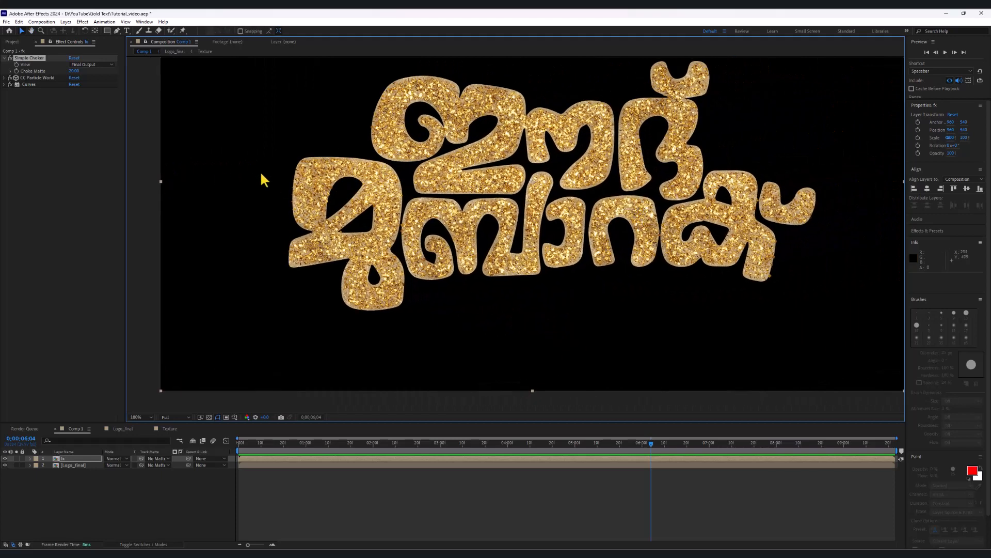
# Duplicate the fx layer and delete the Curves effect from the copy
pyautogui.click(59, 460)
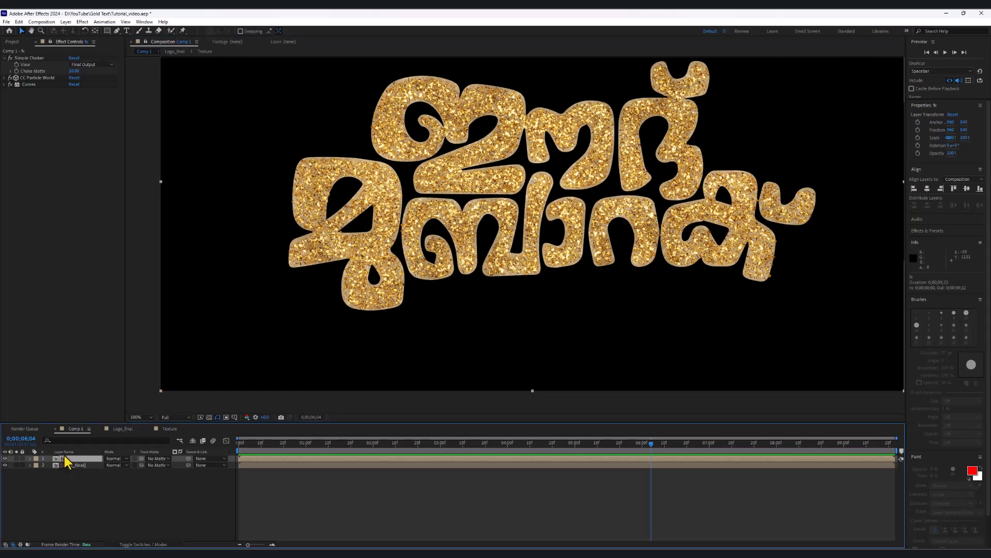
pyautogui.click(18, 22)
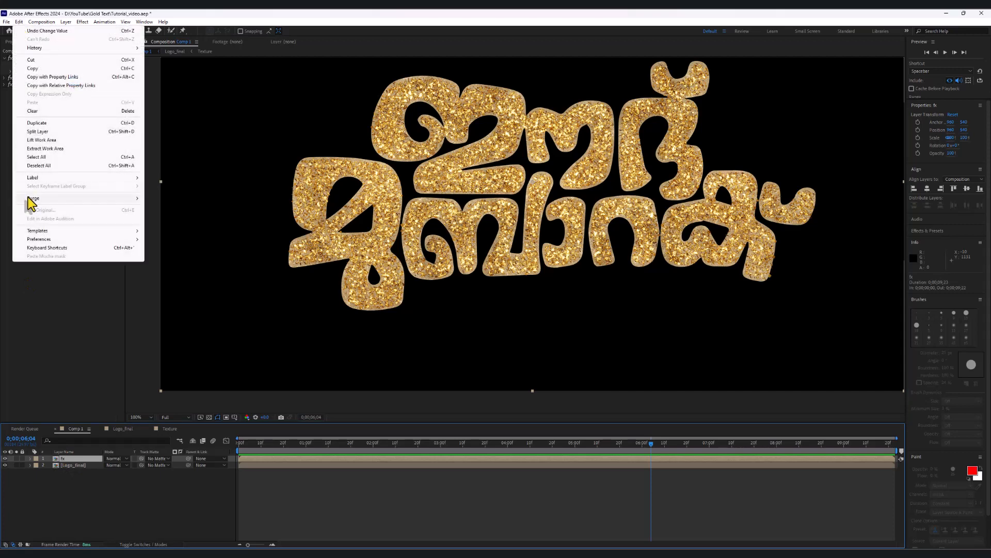
pyautogui.click(40, 124)
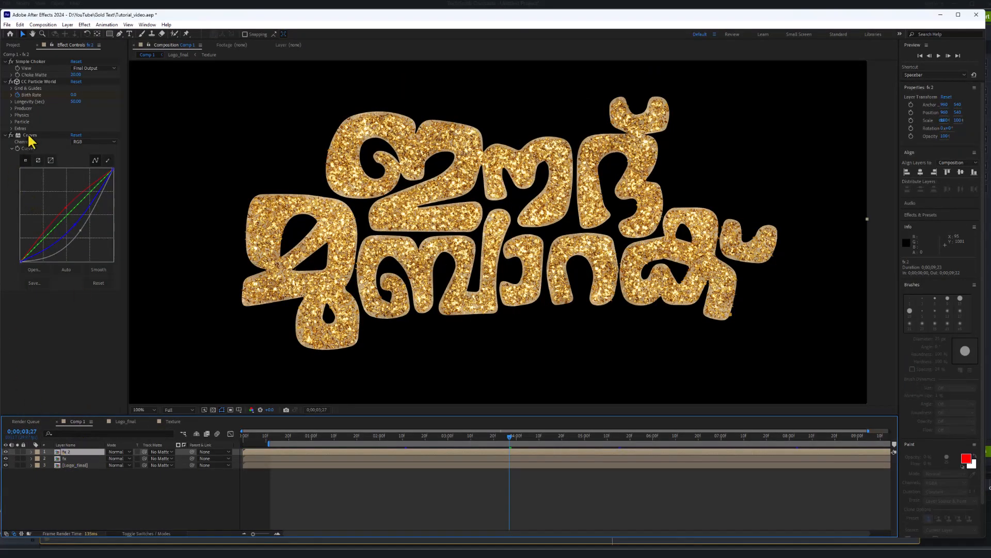
pyautogui.press('Delete')
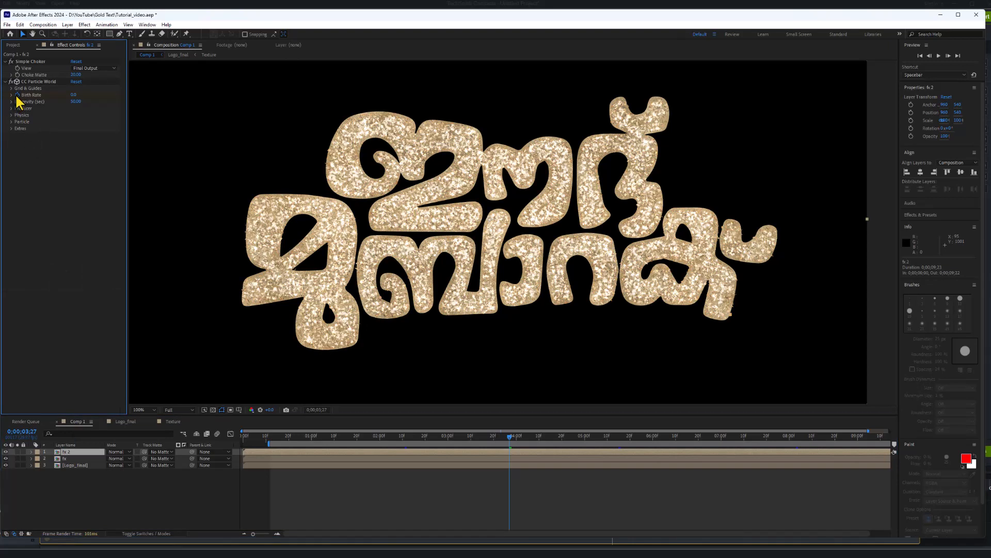
# Remove the copy's Birth Rate keyframes in CC Particle World and set Birth Rate to 1 and Longevity to 2 seconds
pyautogui.click(36, 81)
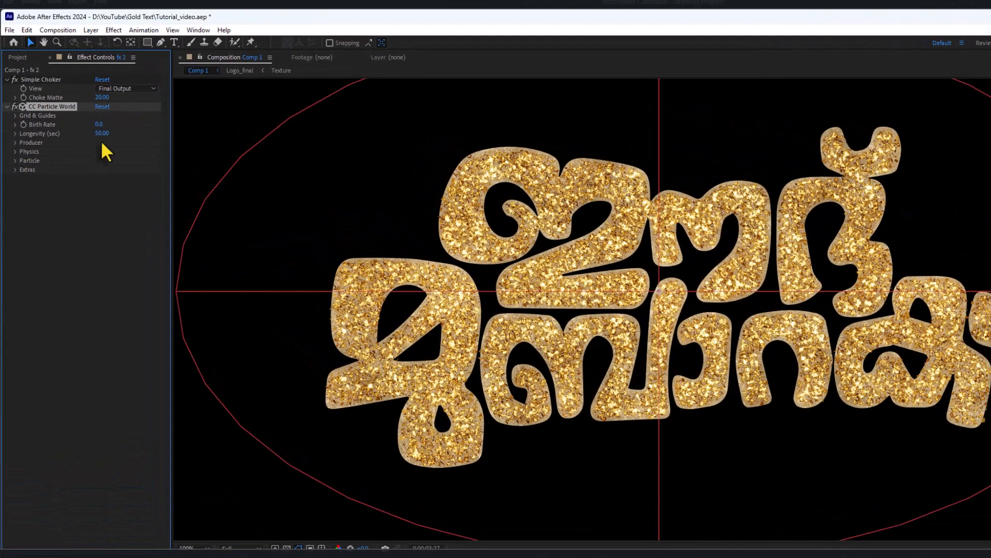
pyautogui.click(87, 217)
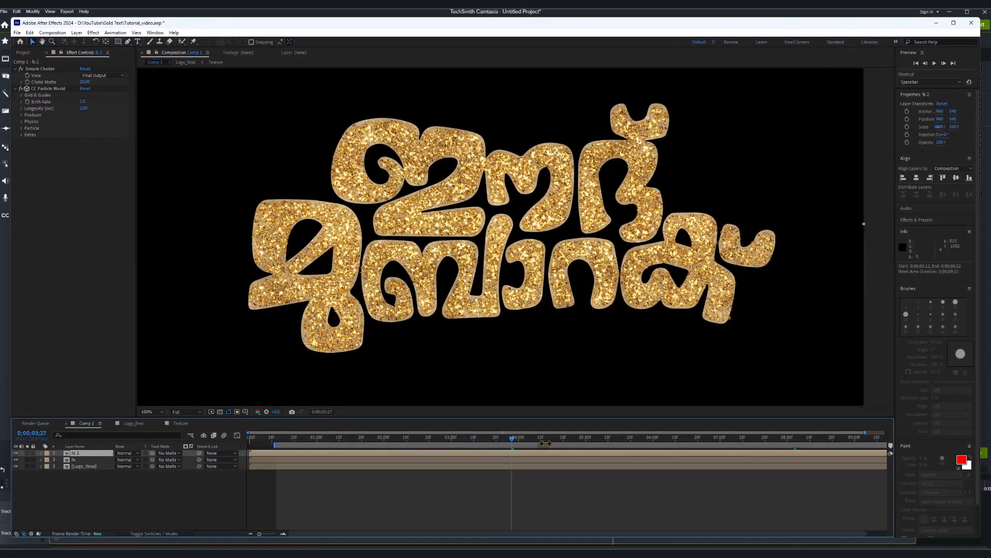
# Solo the fx 2 layer and preview its particles on their own
pyautogui.moveTo(546, 442); pyautogui.dragTo(496, 442)
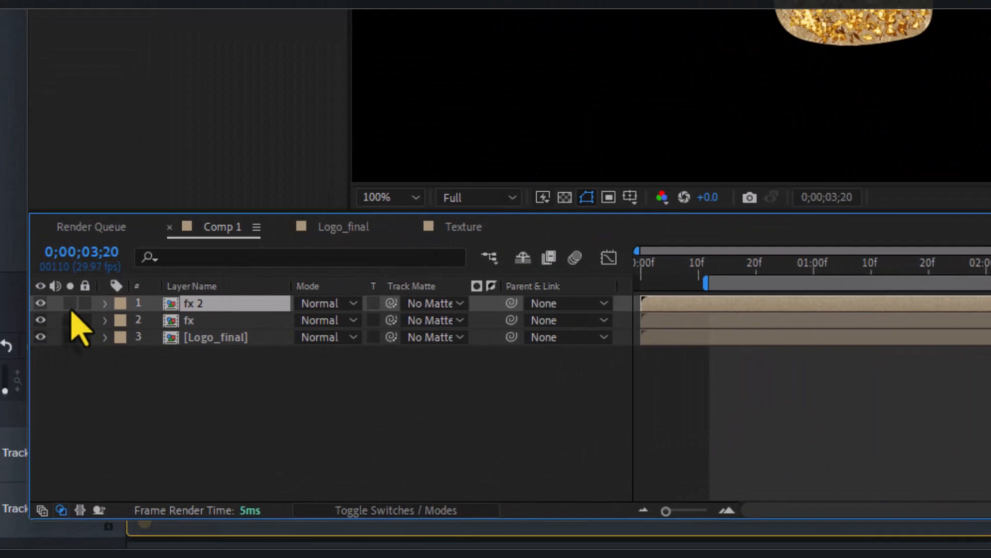
pyautogui.click(69, 303)
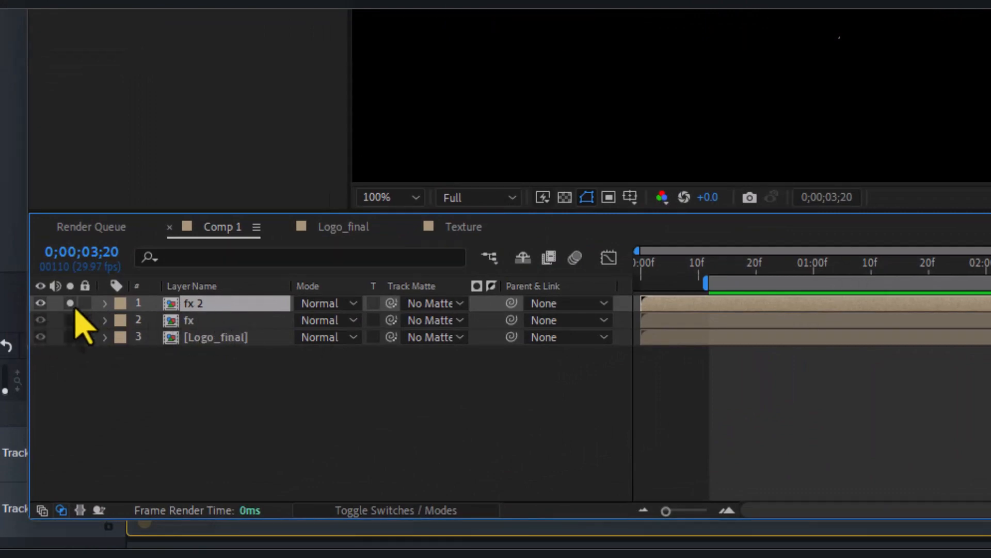
pyautogui.press(';')
pyautogui.press('space')
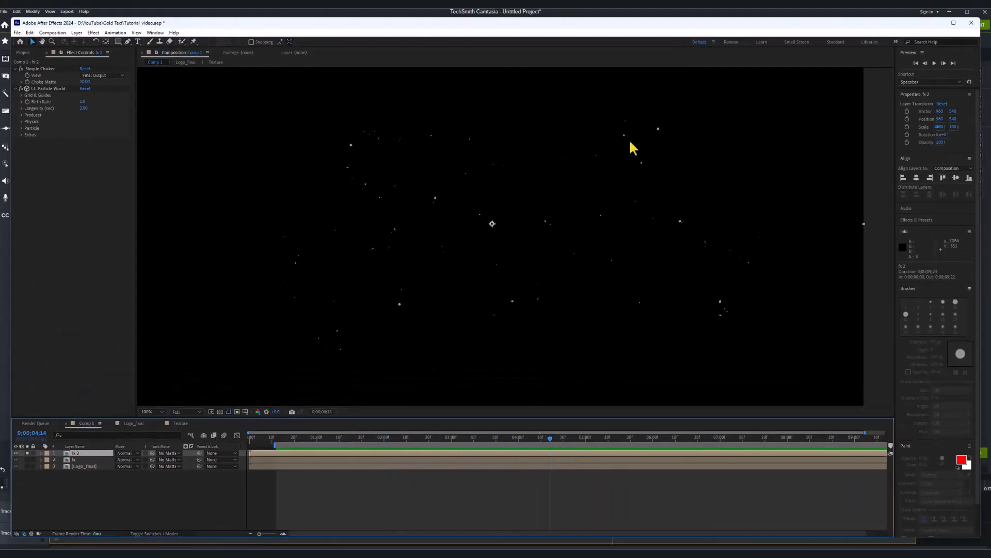
# In CC Particle World's particle settings on fx 2, set Rotation Speed to 0 and Birth Size to 0.051
pyautogui.click(45, 90)
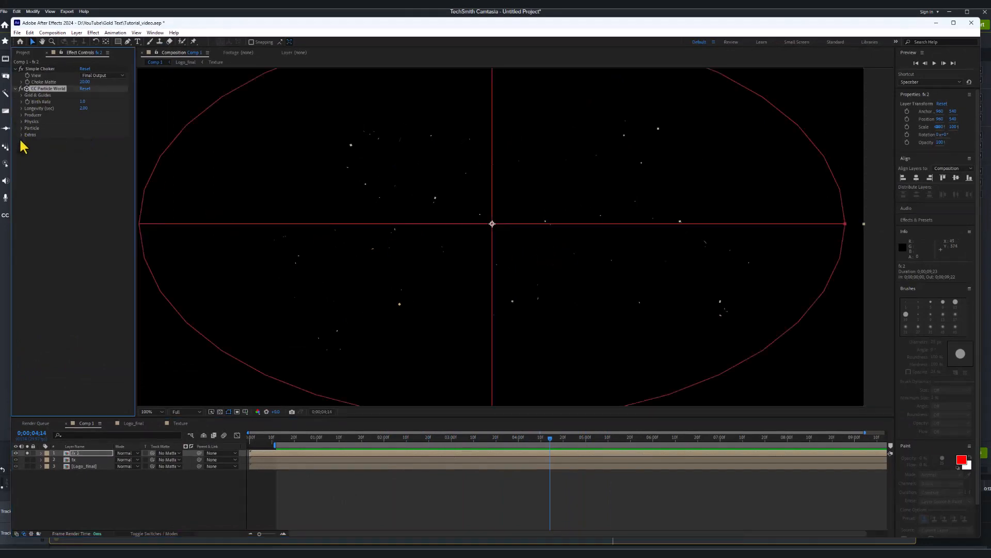
pyautogui.click(21, 128)
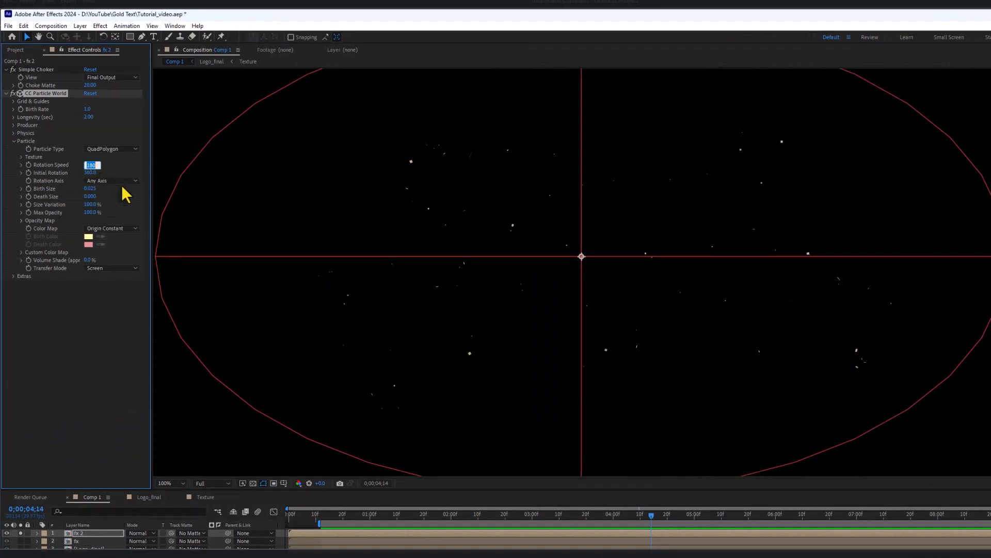
pyautogui.write('0')
pyautogui.click(95, 315)
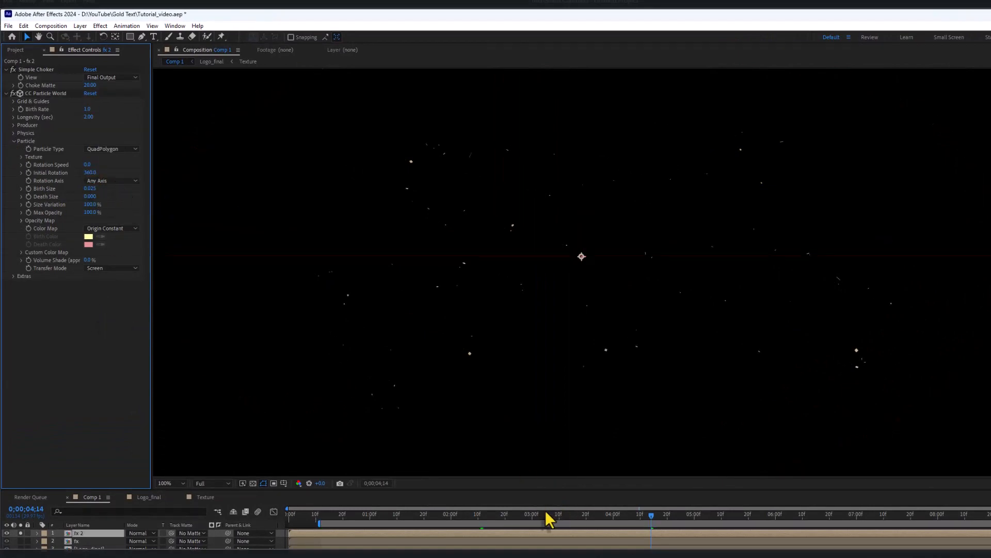
pyautogui.moveTo(546, 514); pyautogui.dragTo(598, 513)
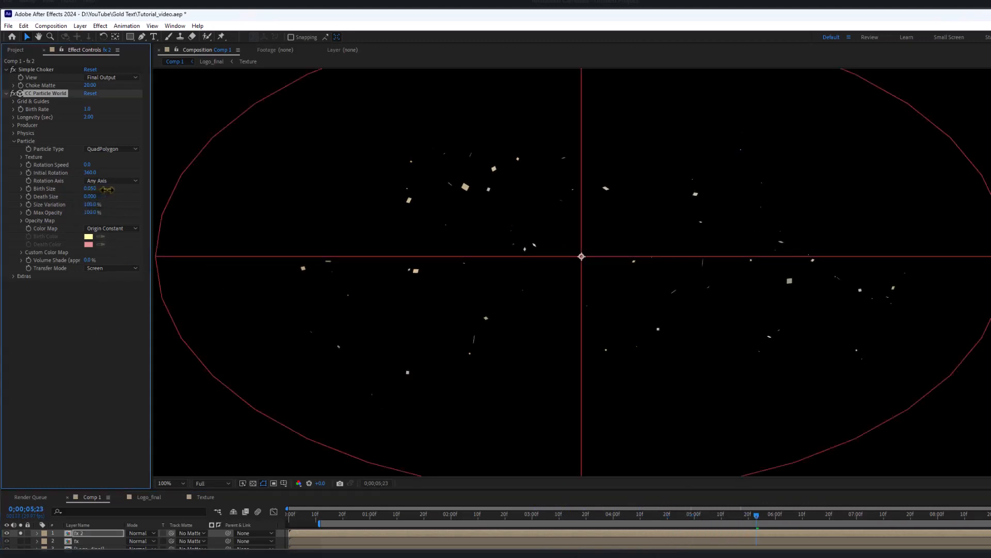
pyautogui.moveTo(113, 191); pyautogui.dragTo(107, 191)
# Set the particles' Color Map to Birth to Origin and make the Birth Color white
pyautogui.click(106, 229)
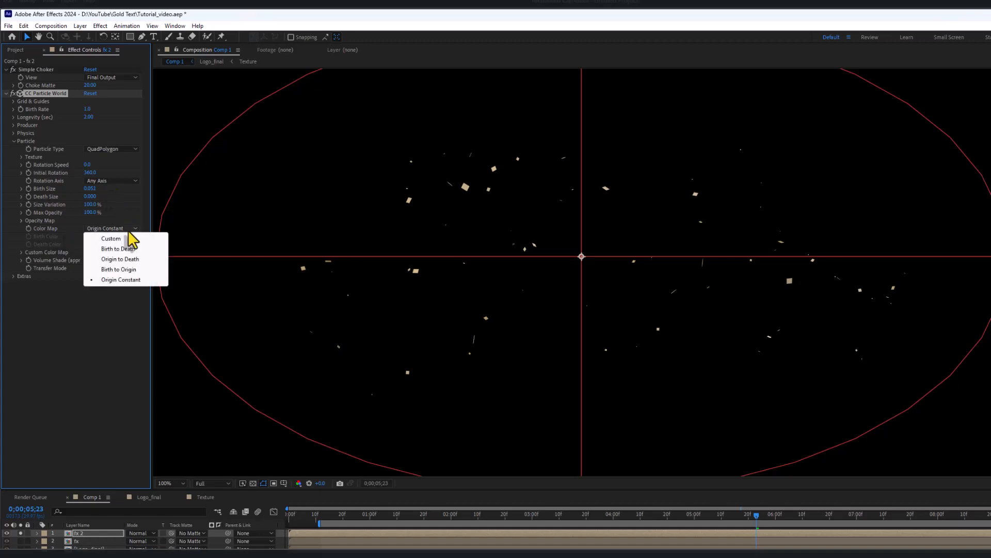
pyautogui.click(131, 270)
pyautogui.click(87, 238)
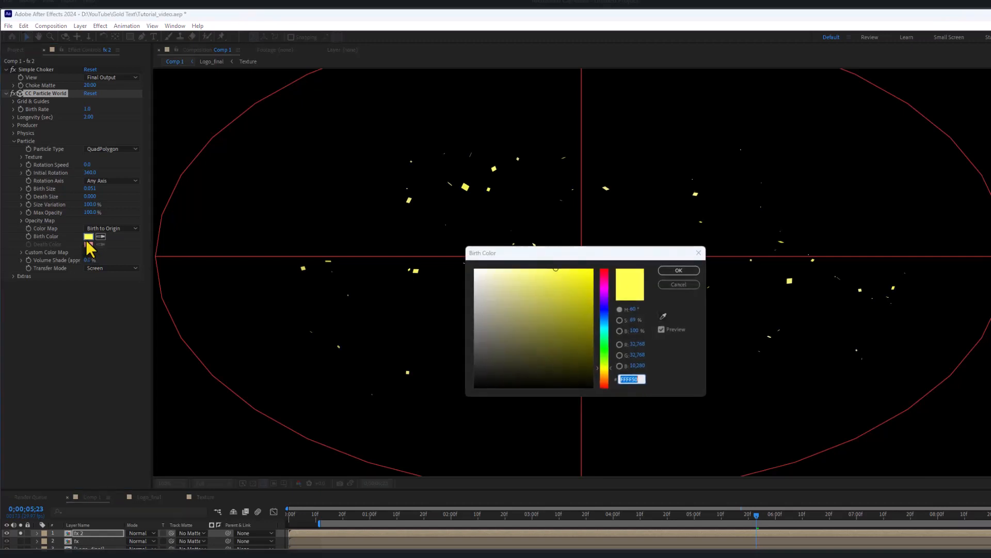
pyautogui.click(475, 270)
pyautogui.press('Return')
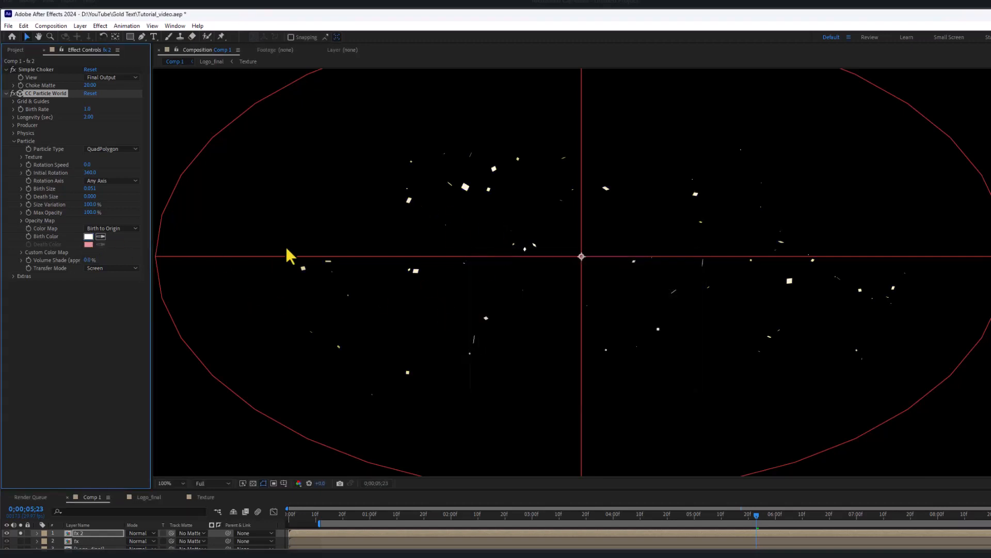
# Change the CC Particle World Transfer Mode to Add
pyautogui.click(126, 269)
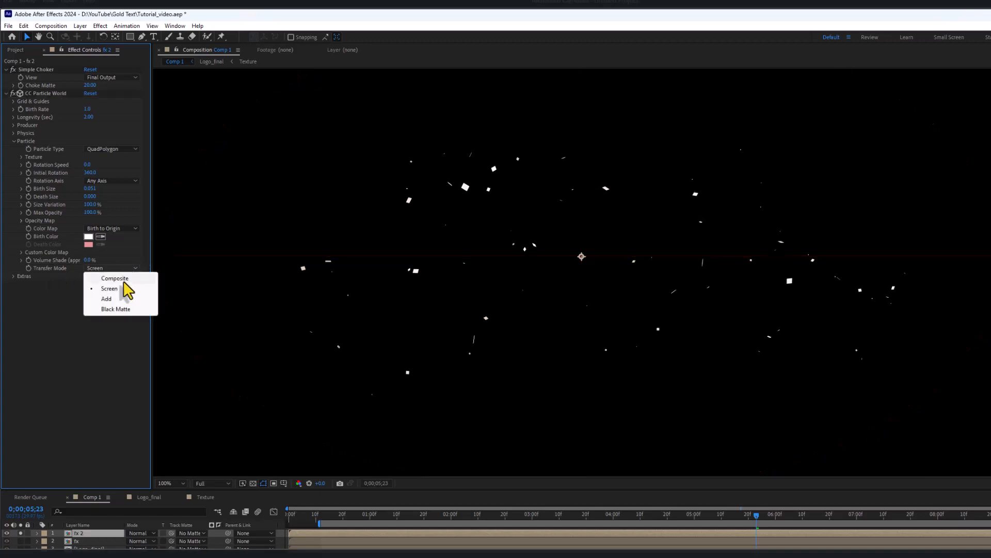
pyautogui.click(115, 304)
pyautogui.click(87, 370)
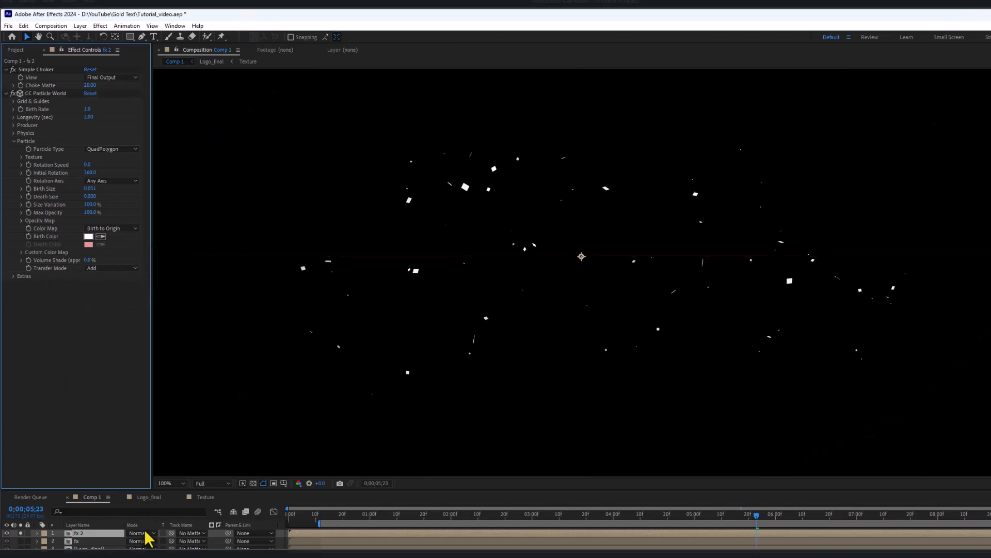
# Apply a Tint effect to fx 2 and map white to the golden orange FFB942
pyautogui.click(108, 535)
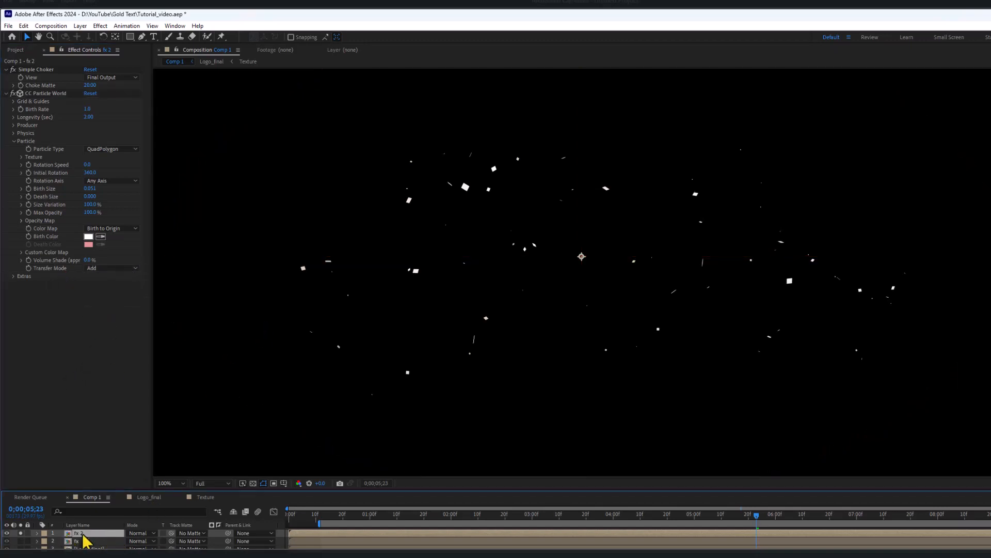
pyautogui.click(101, 25)
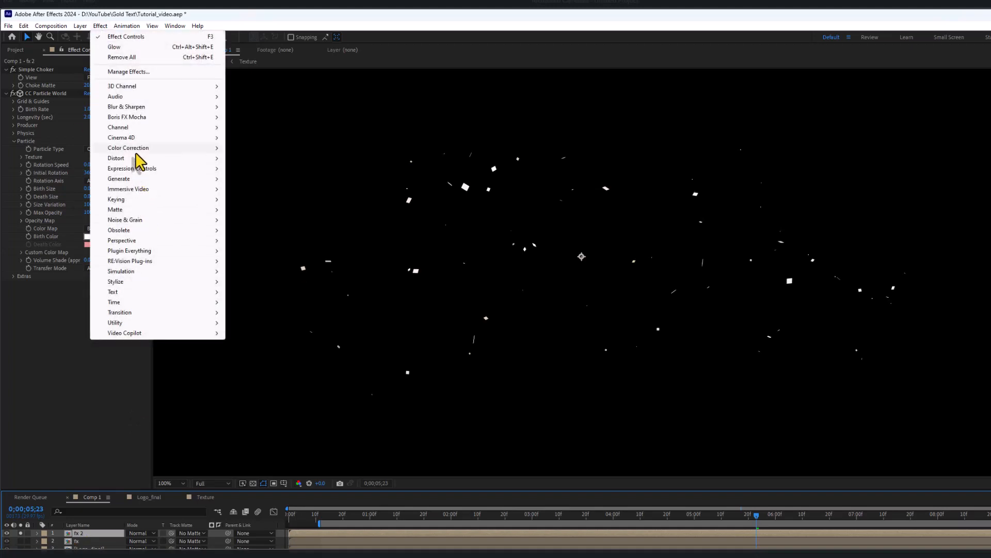
pyautogui.moveTo(134, 149)
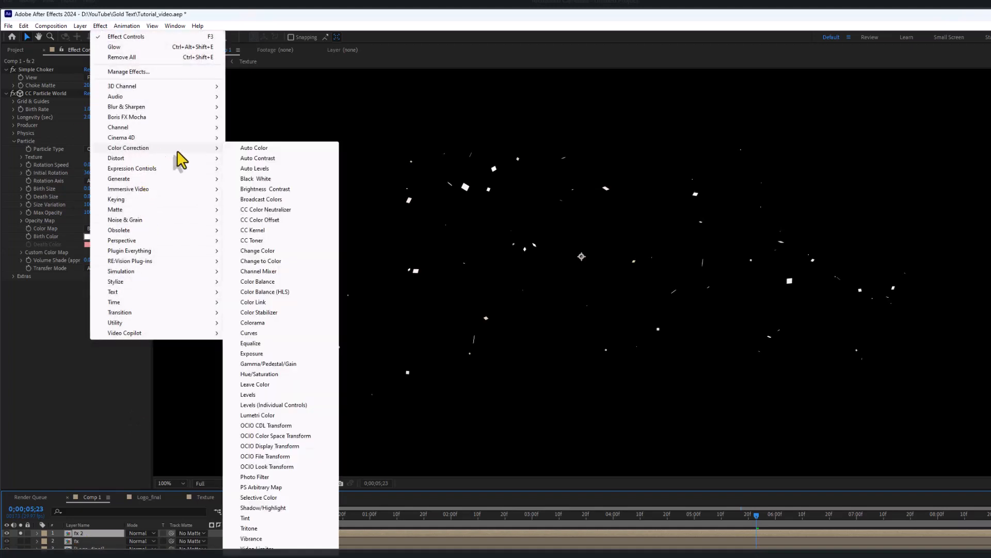
pyautogui.click(253, 518)
pyautogui.click(88, 300)
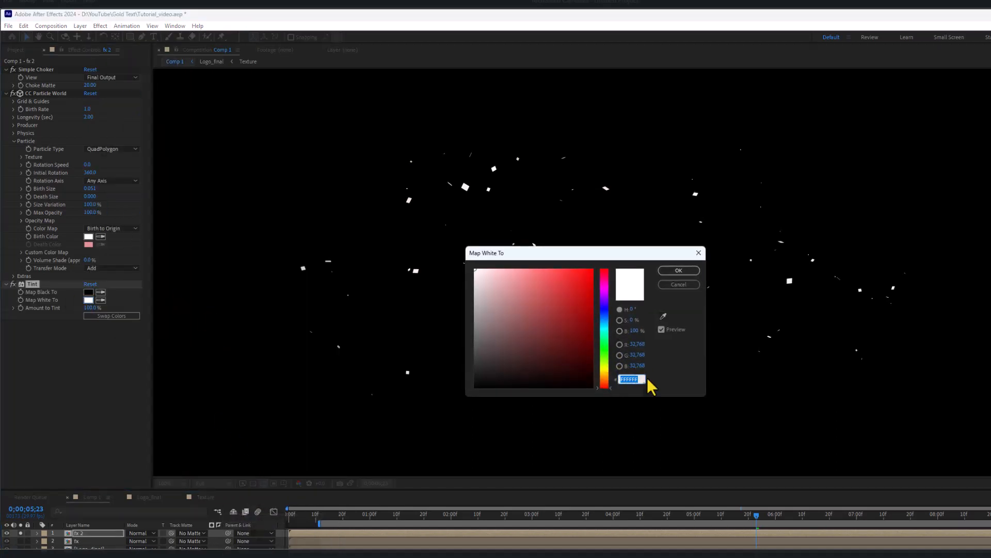
pyautogui.write('FFB942')
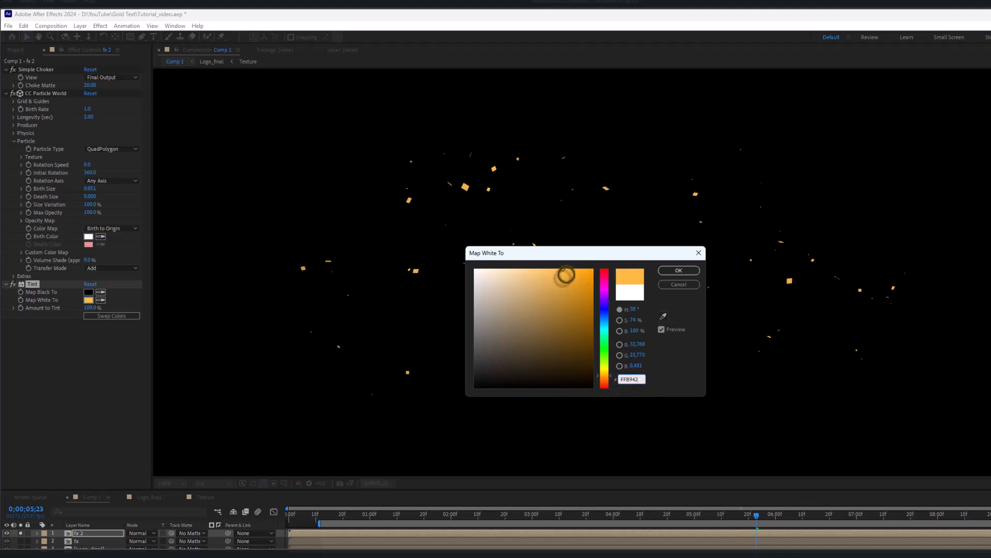
pyautogui.click(687, 271)
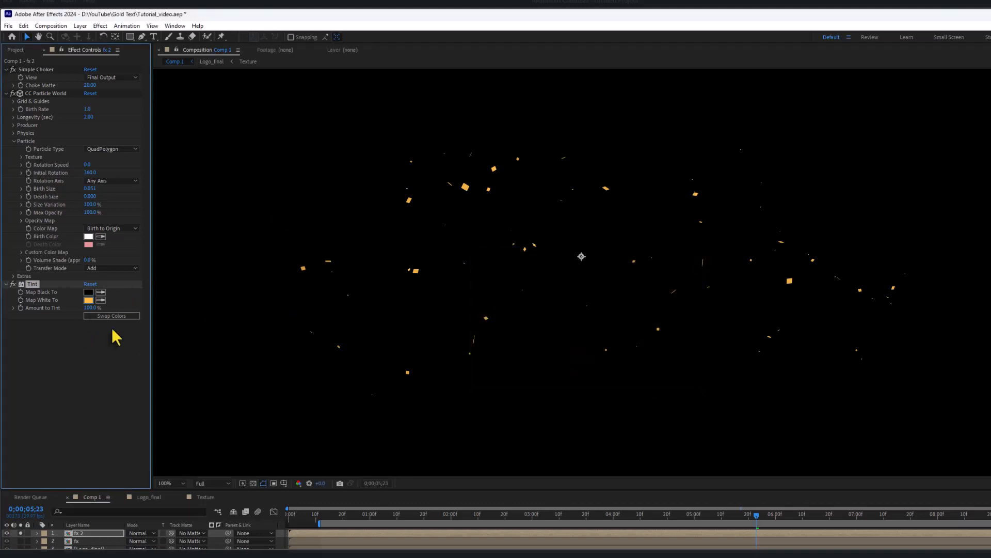
# Add a Glow effect to fx 2 and set its Glow Radius to 50
pyautogui.click(86, 535)
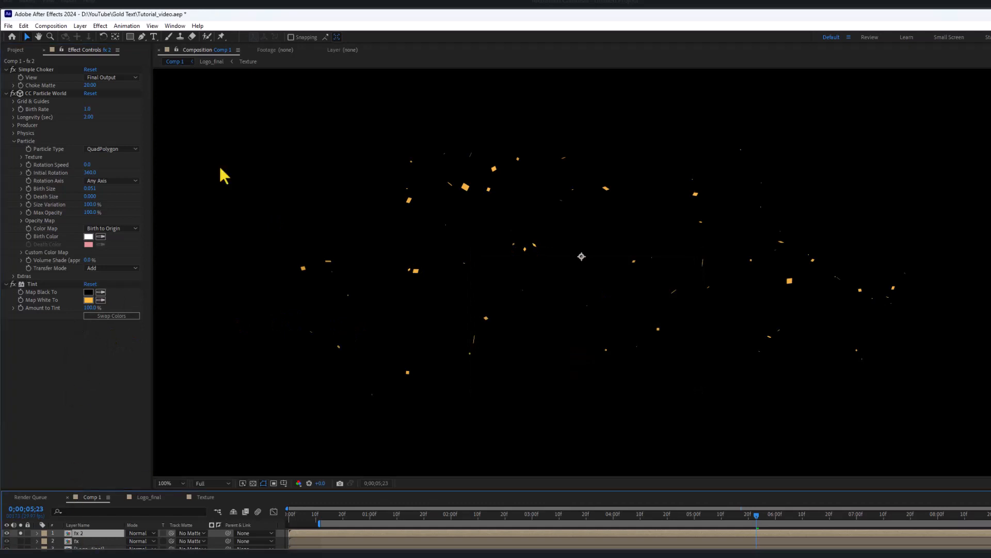
pyautogui.click(100, 26)
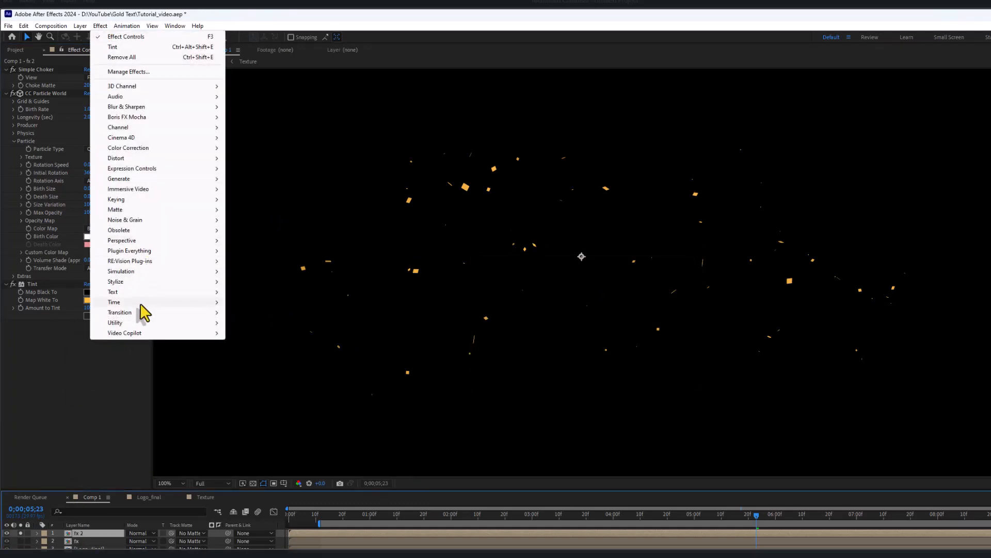
pyautogui.moveTo(126, 283)
pyautogui.click(246, 447)
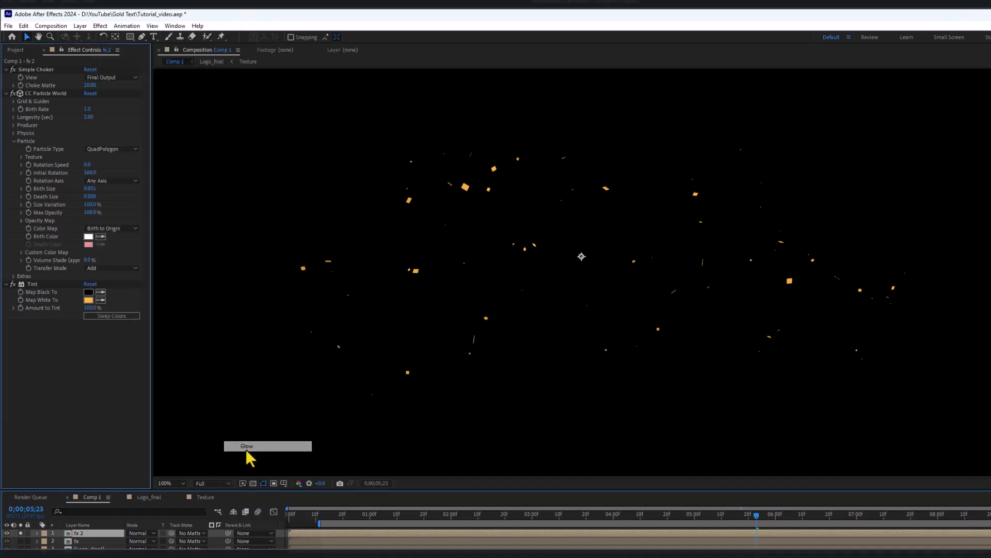
pyautogui.scroll(2, 599, 185)
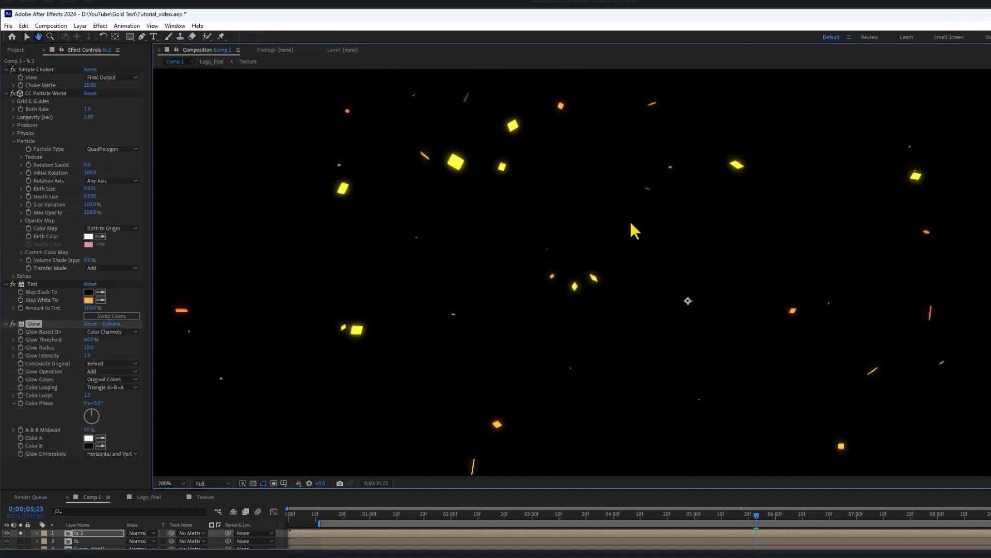
pyautogui.click(90, 348)
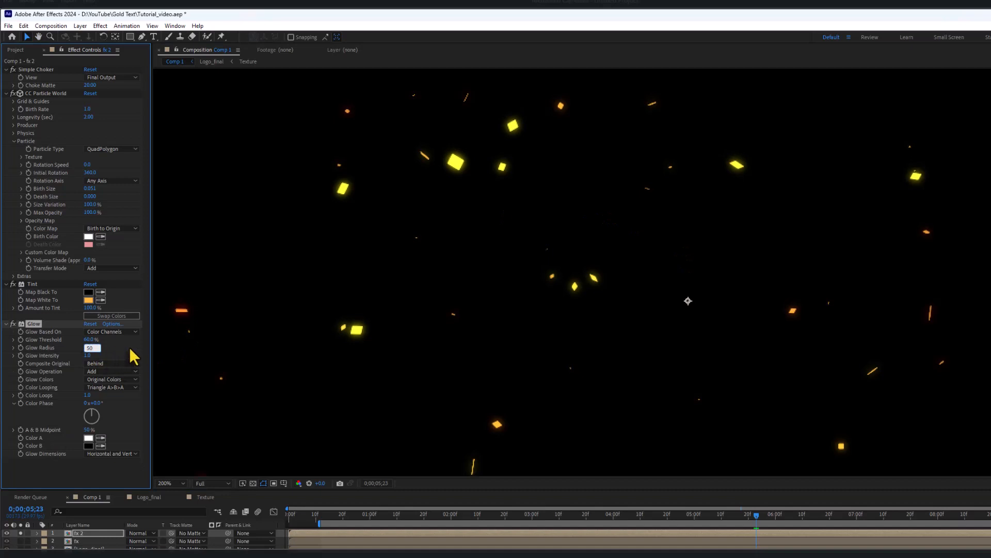
pyautogui.write('50')
pyautogui.press('Return')
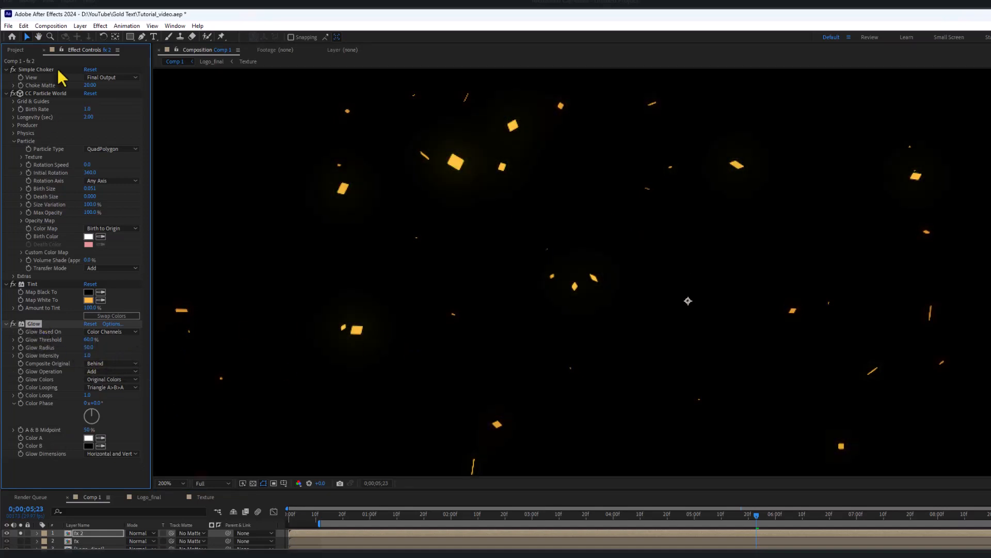
# Duplicate the Glow effect and set the copy's Glow Threshold to 20%
pyautogui.click(23, 26)
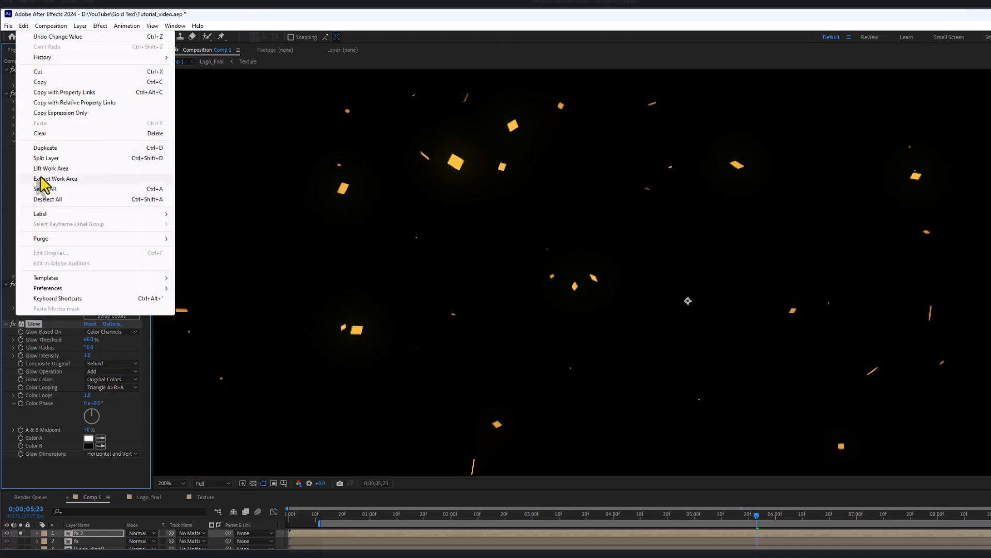
pyautogui.click(44, 149)
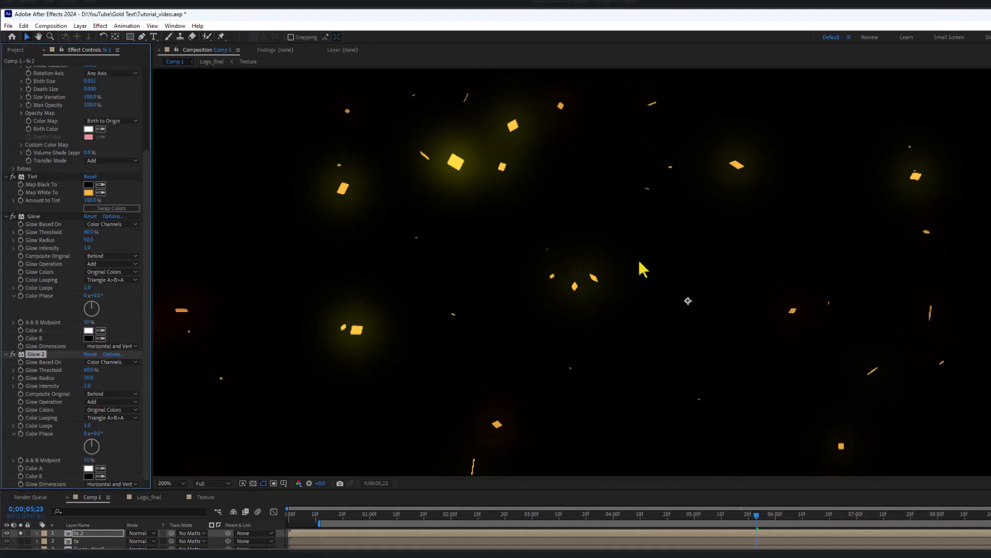
pyautogui.click(89, 370)
pyautogui.press('Return')
# Duplicate Glow 2 and lower the new copy's Glow Intensity to 0.1
pyautogui.click(24, 26)
pyautogui.click(42, 149)
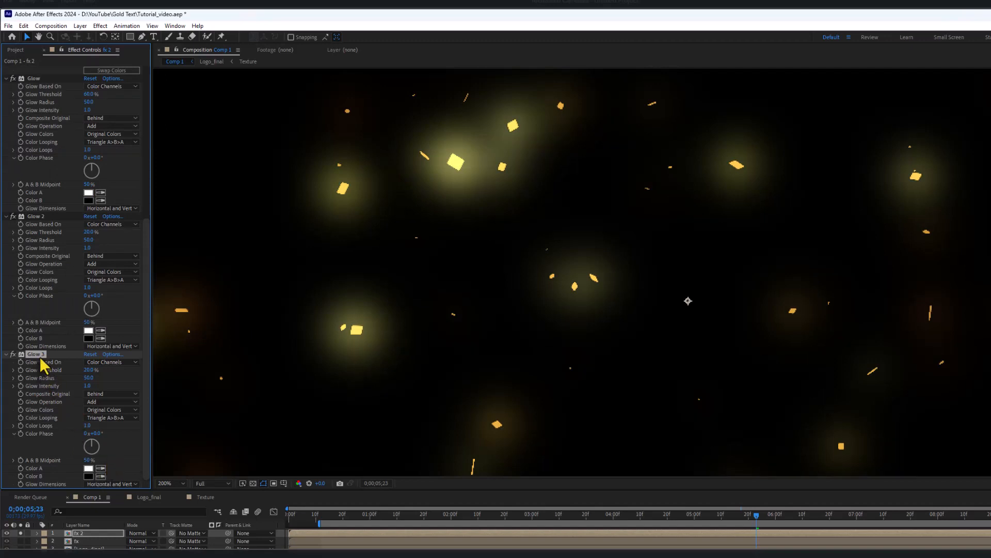
pyautogui.moveTo(86, 387); pyautogui.dragTo(76, 387)
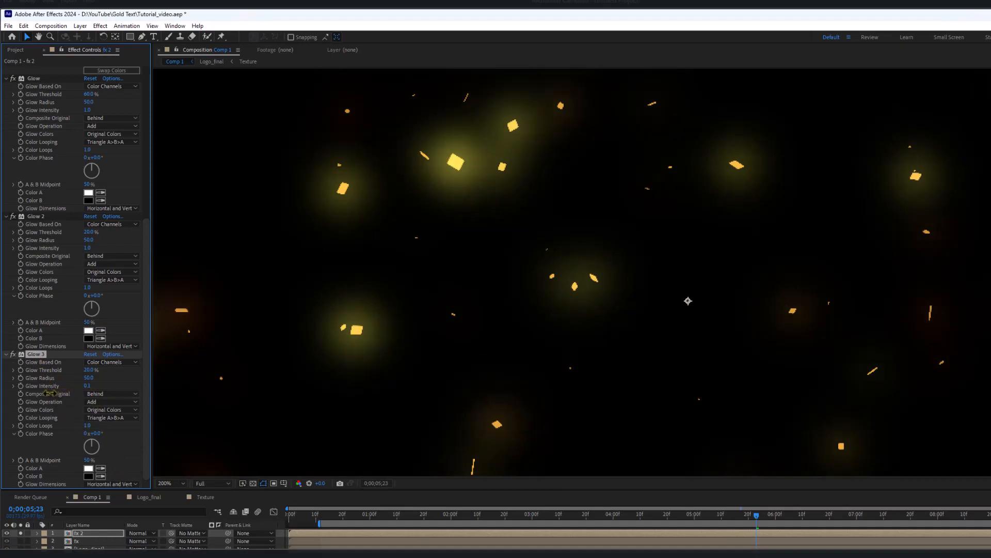
# Unsolo the fx 2 layer and set its blending mode to Screen
pyautogui.click(89, 535)
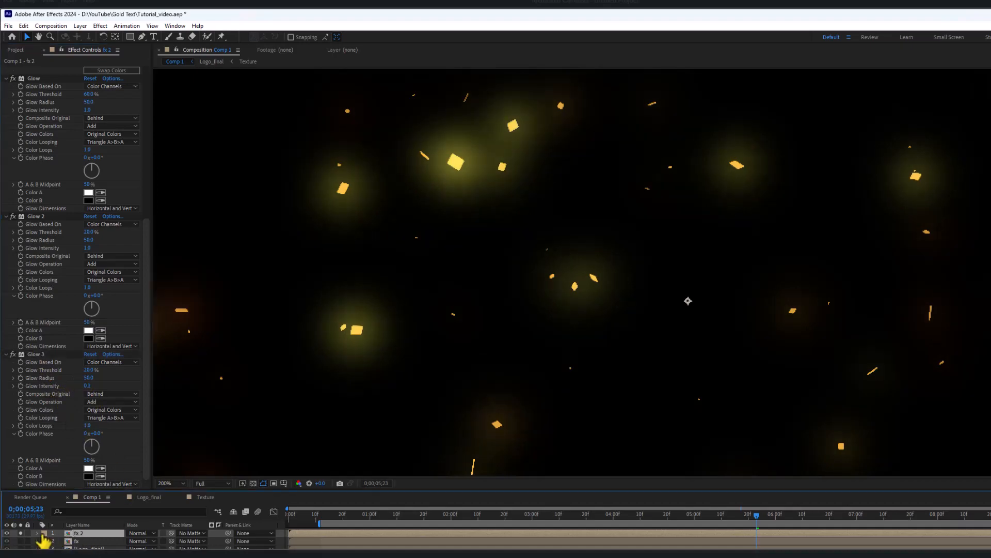
pyautogui.click(20, 533)
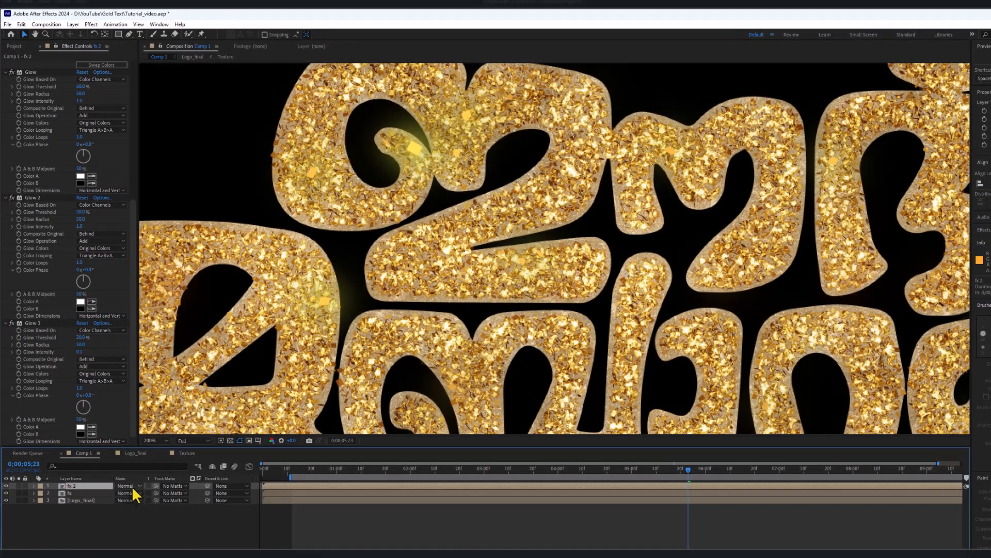
pyautogui.click(133, 488)
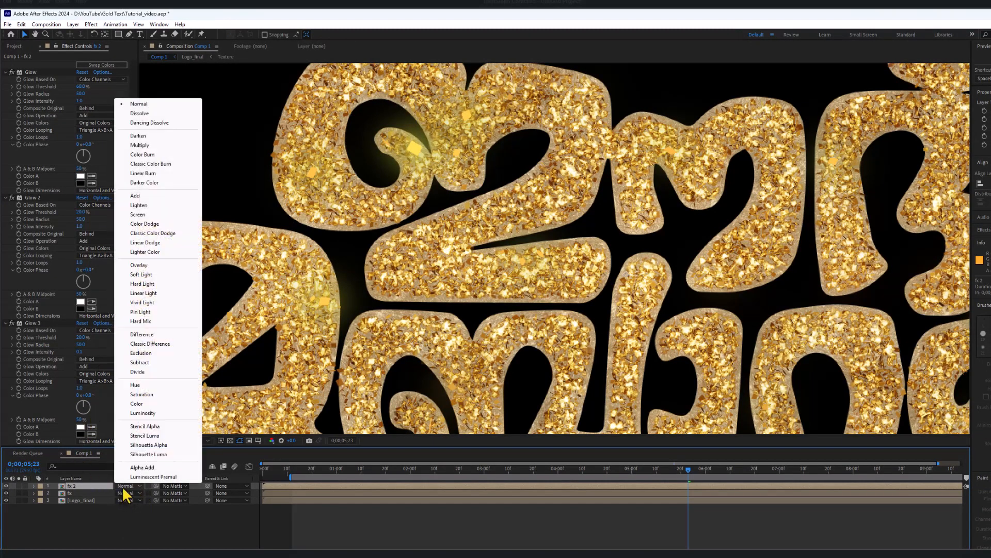
pyautogui.click(148, 215)
# Preview the glowing sparkles over the whole title and examine one sparkle on the lettering up close
pyautogui.scroll(-1, 521, 274)
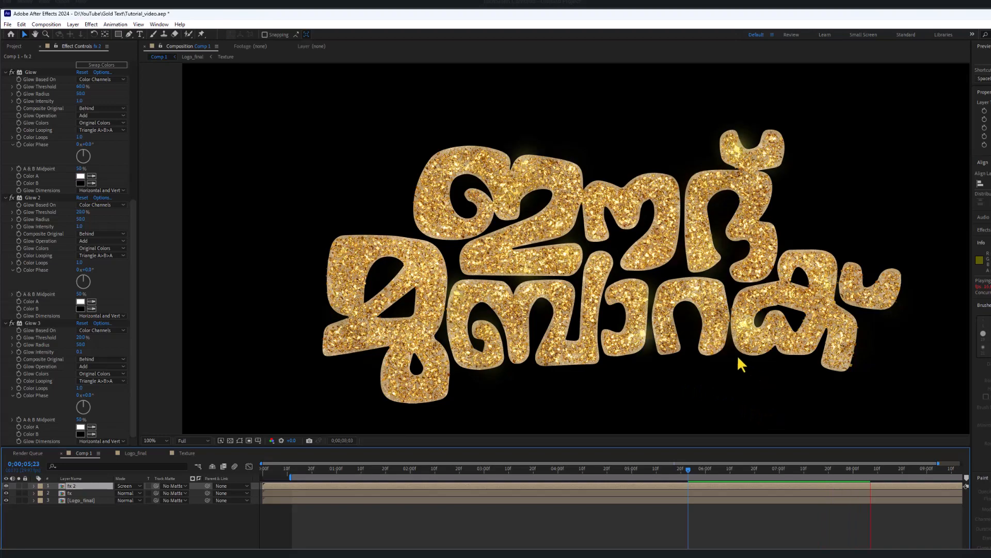
pyautogui.press('space')
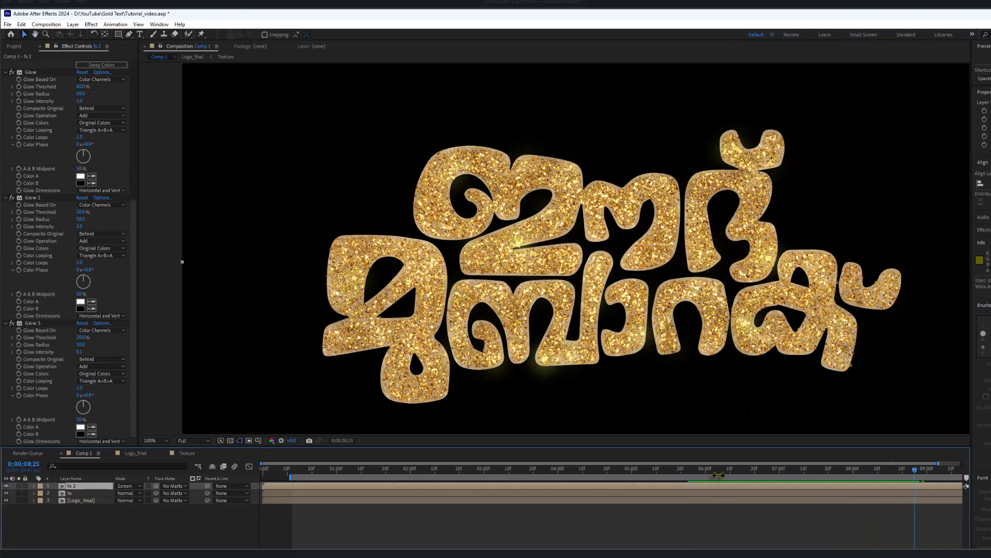
pyautogui.moveTo(764, 469)
pyautogui.mouseDown()
pyautogui.moveTo(739, 469)
pyautogui.moveTo(763, 472)
pyautogui.mouseUp()
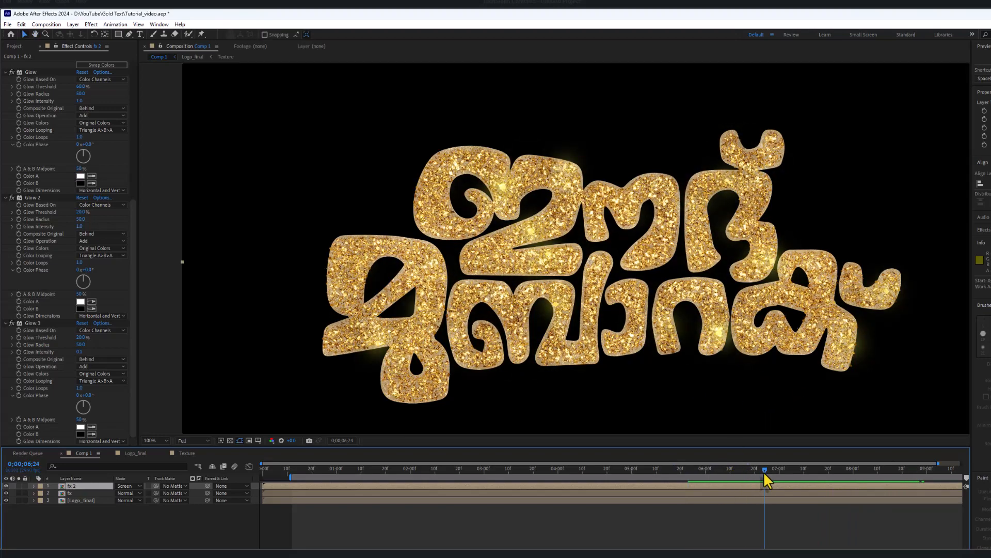
pyautogui.scroll(2, 746, 368)
pyautogui.moveTo(747, 367); pyautogui.dragTo(744, 217)
pyautogui.scroll(2, 734, 303)
pyautogui.moveTo(735, 303); pyautogui.dragTo(673, 278)
pyautogui.scroll(2, 671, 278)
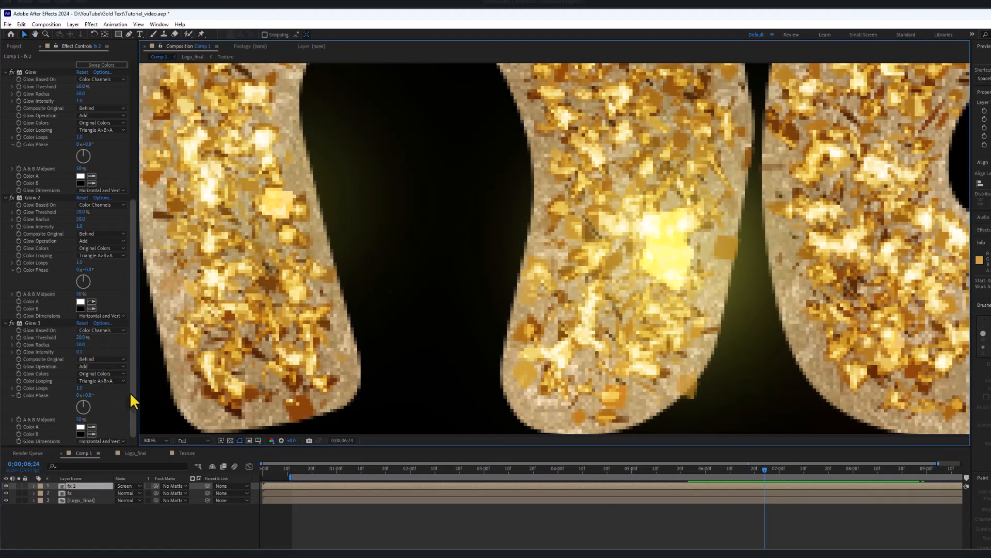
# Change the Tint effect's Map White To color on fx 2 to the paler gold FFD792
pyautogui.moveTo(130, 403); pyautogui.dragTo(113, 270)
pyautogui.click(80, 200)
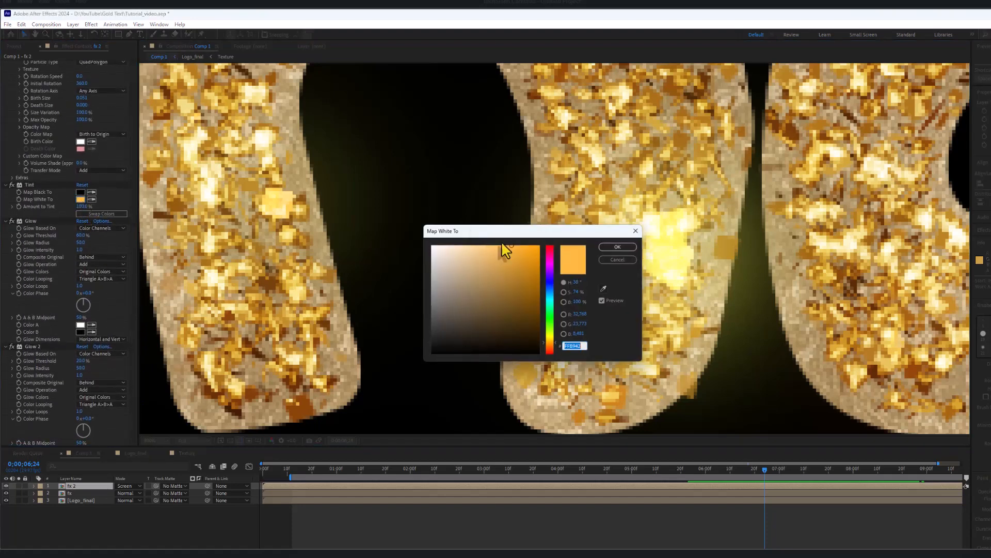
pyautogui.moveTo(507, 246); pyautogui.dragTo(481, 231)
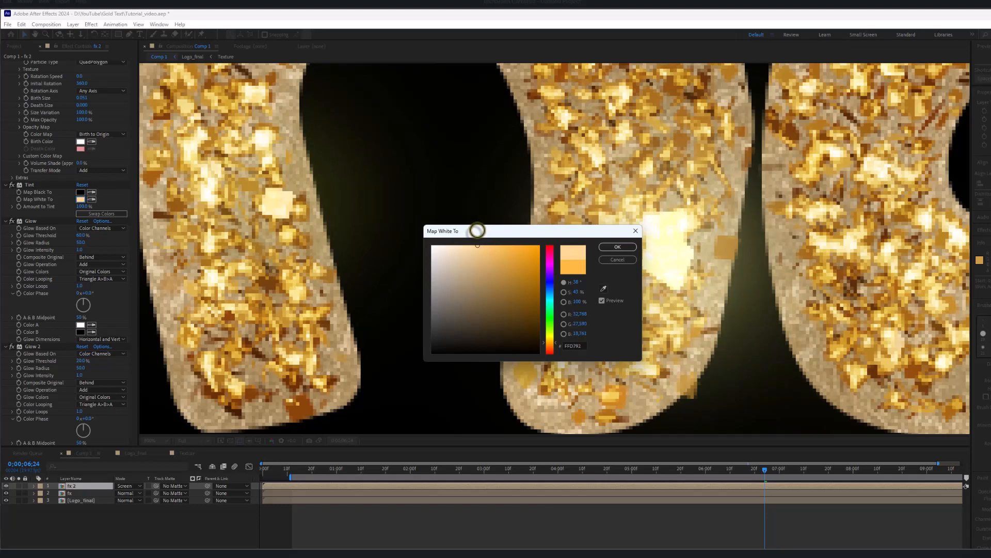
pyautogui.click(618, 247)
pyautogui.scroll(-3, 633, 292)
pyautogui.scroll(-3, 592, 278)
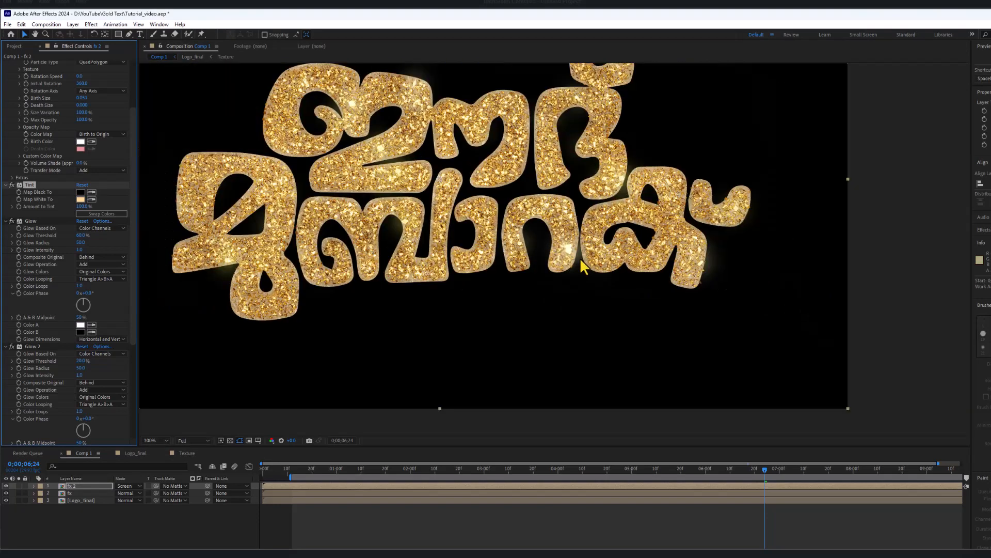
# Preview the recolored sparkles across the title and examine one up close around 0;00;04;05
pyautogui.press('space')
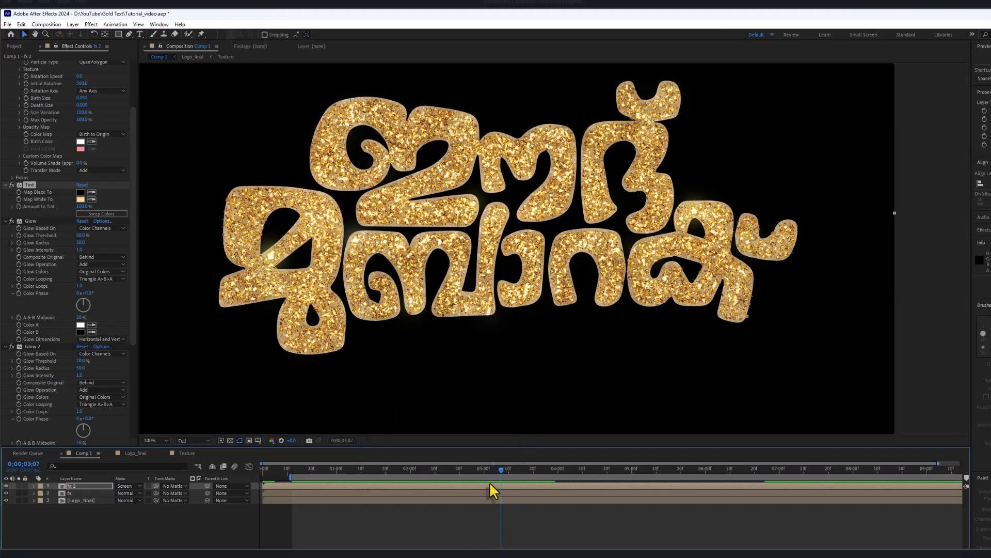
pyautogui.press('space')
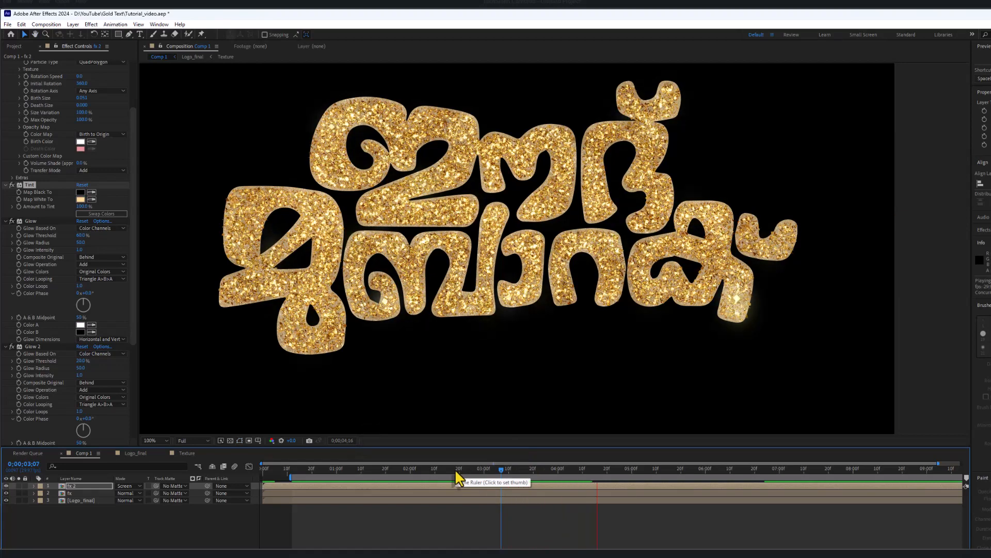
pyautogui.press('space')
pyautogui.moveTo(601, 470); pyautogui.dragTo(570, 470)
pyautogui.scroll(2, 659, 265)
pyautogui.scroll(-1, 708, 297)
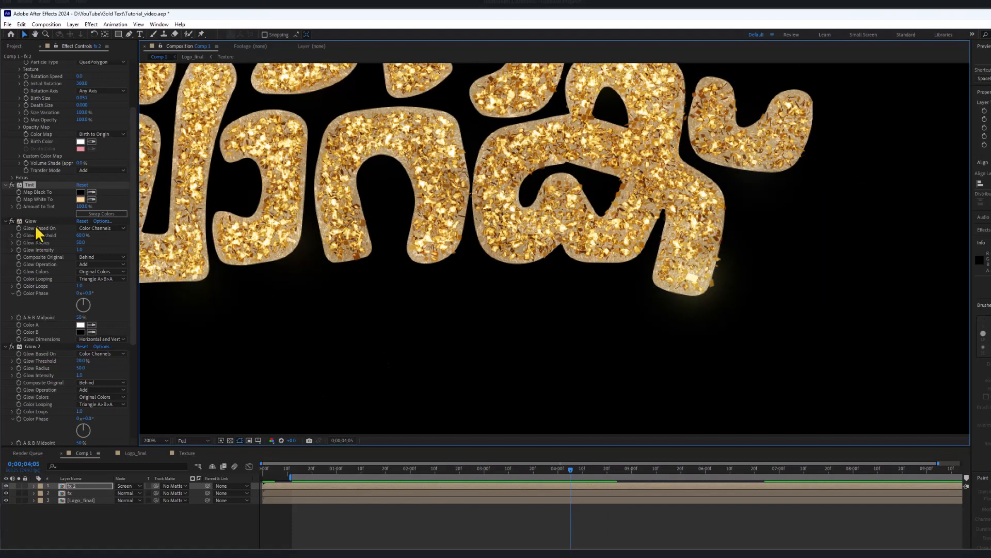
# Duplicate the fx 2 layer with all its effects
pyautogui.scroll(3, 38, 228)
pyautogui.keyDown('ctrl'); pyautogui.click(6, 96); pyautogui.keyUp('ctrl')
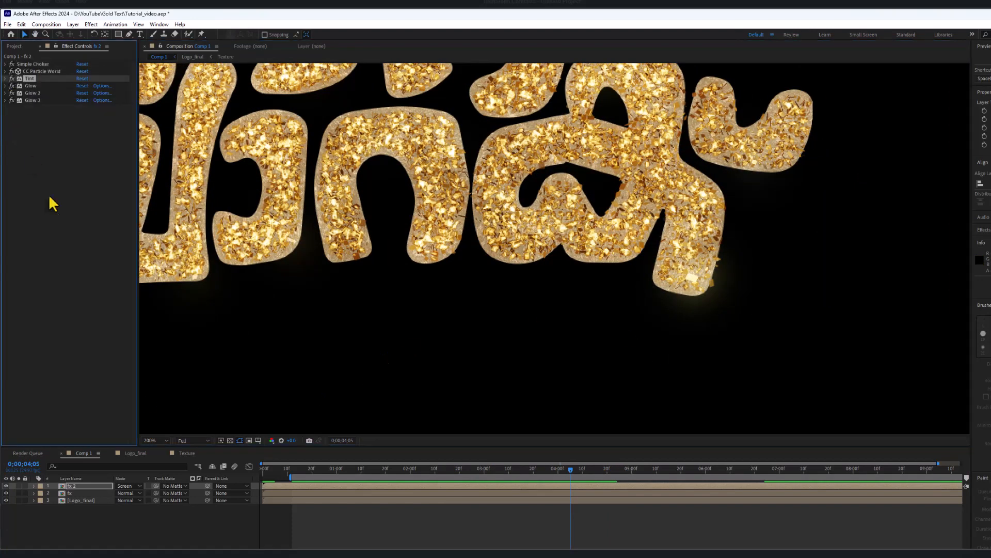
pyautogui.click(79, 486)
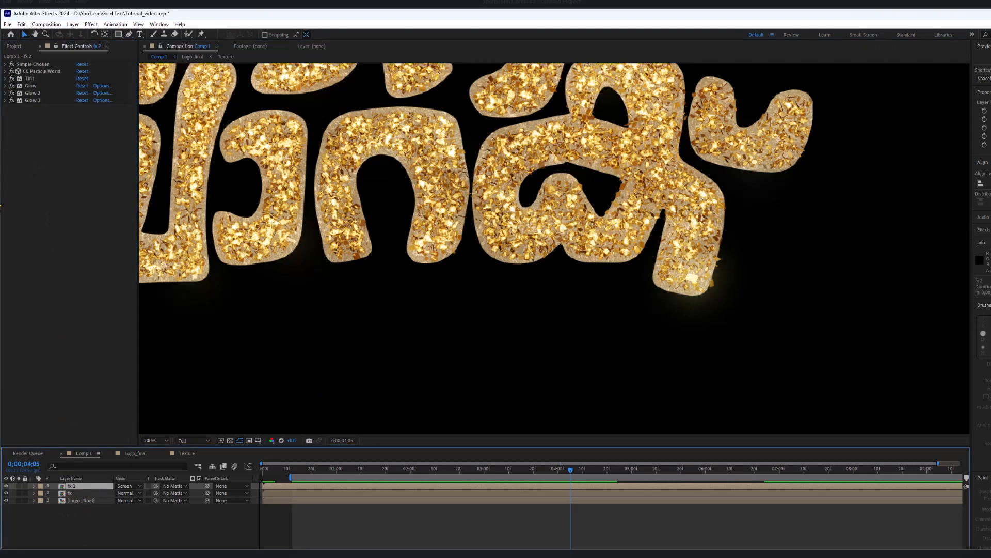
pyautogui.click(21, 24)
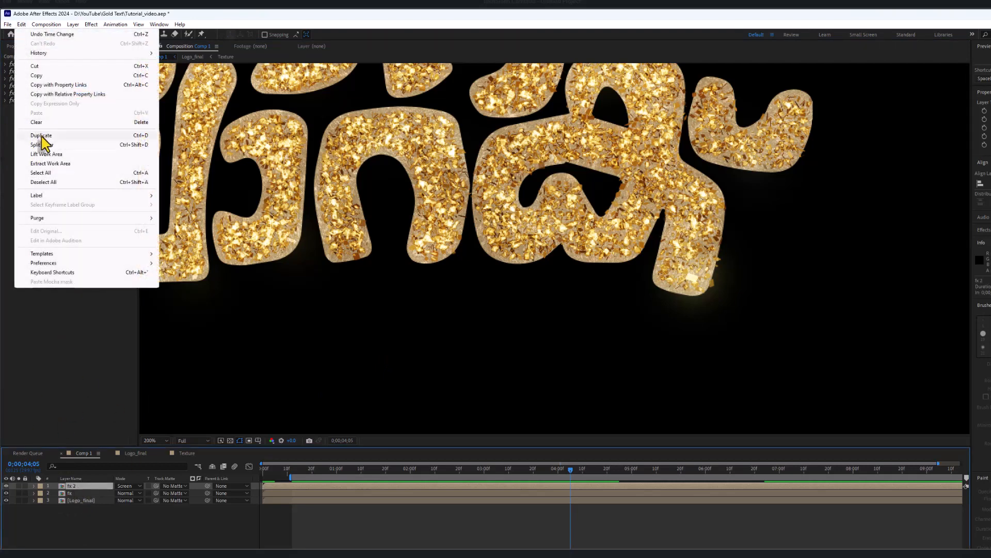
pyautogui.click(41, 136)
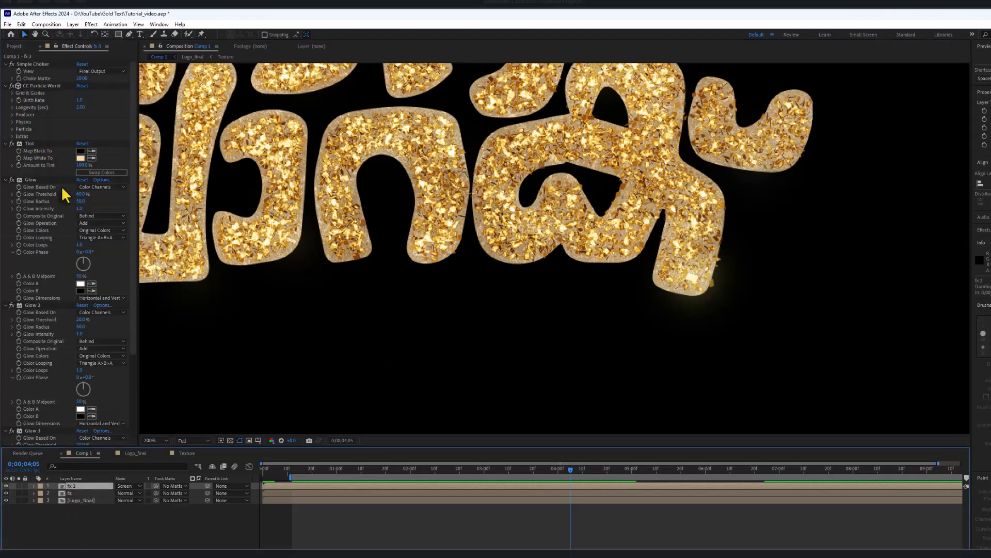
# Collapse the effects on fx 3 and delete Glow 2 and Glow 3, keeping only the first Glow
pyautogui.click(7, 64)
pyautogui.click(5, 72)
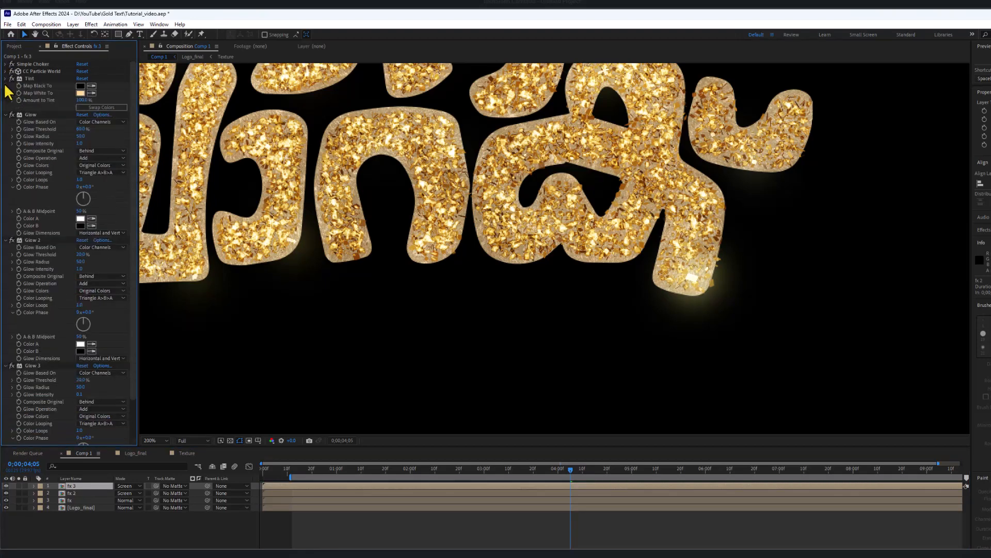
pyautogui.click(5, 78)
pyautogui.click(5, 86)
pyautogui.click(5, 93)
pyautogui.click(5, 100)
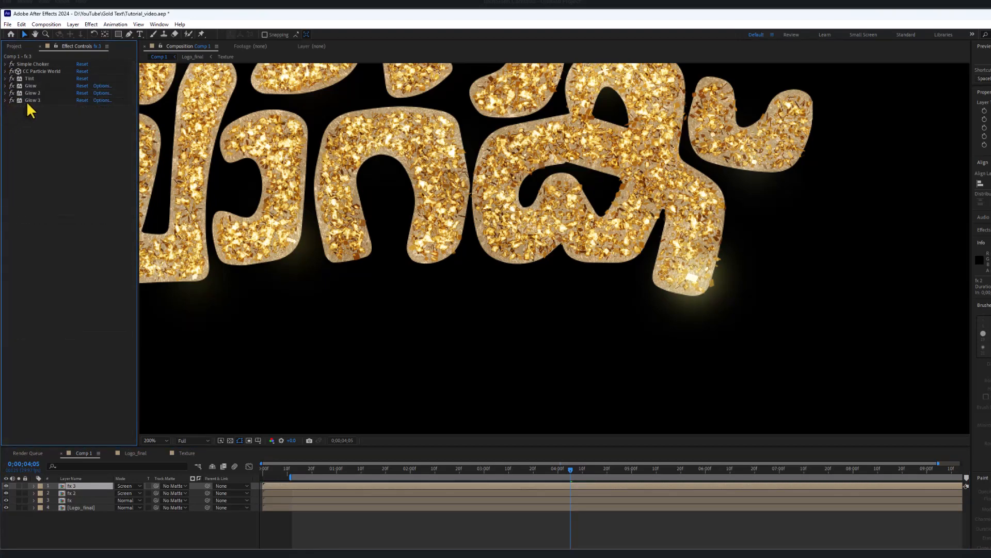
pyautogui.click(31, 87)
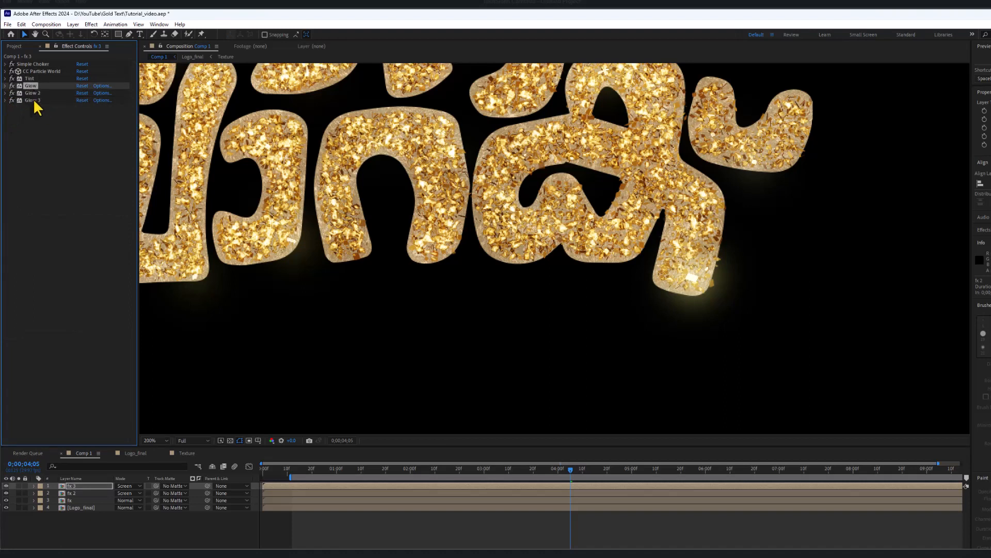
pyautogui.click(77, 486)
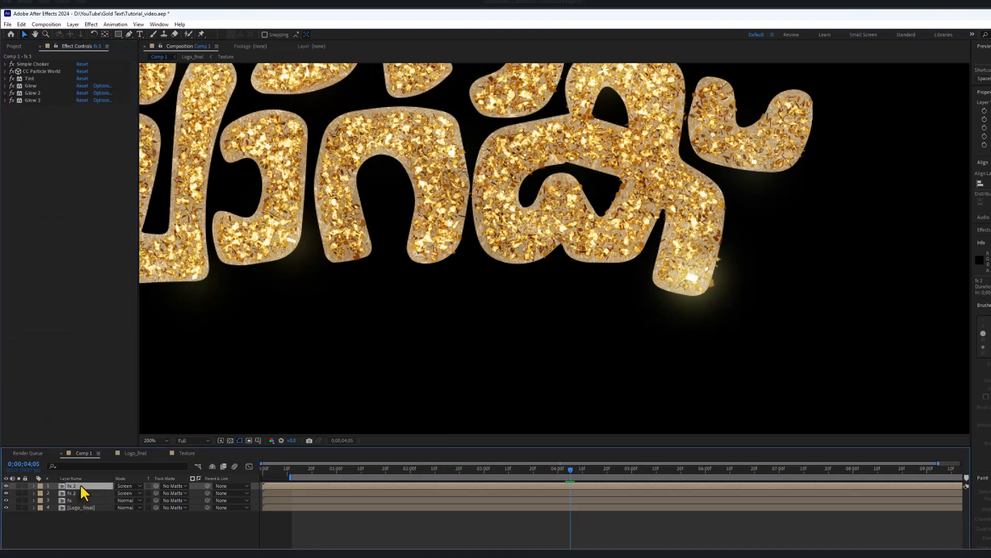
pyautogui.click(32, 100)
pyautogui.keyDown('shift'); pyautogui.click(32, 93); pyautogui.keyUp('shift')
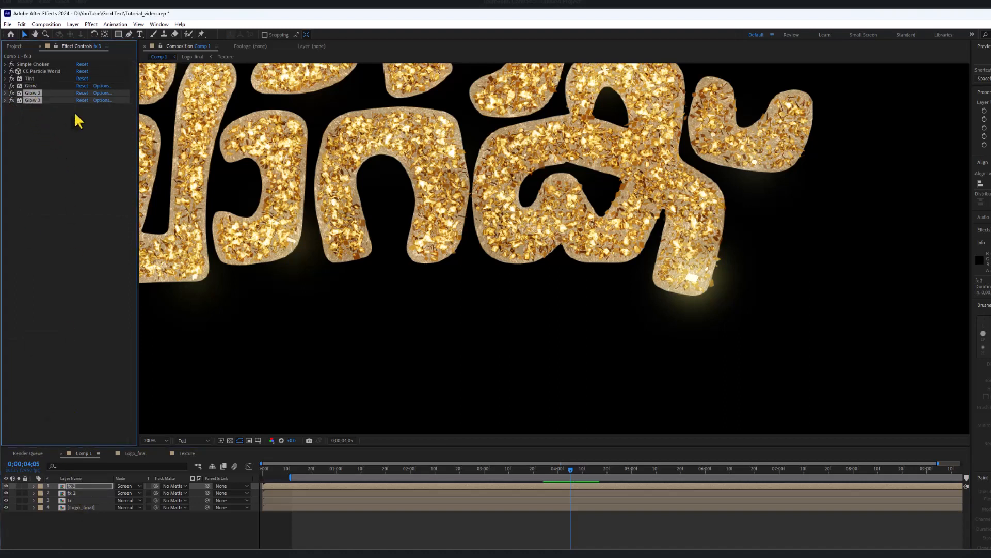
pyautogui.press('Delete')
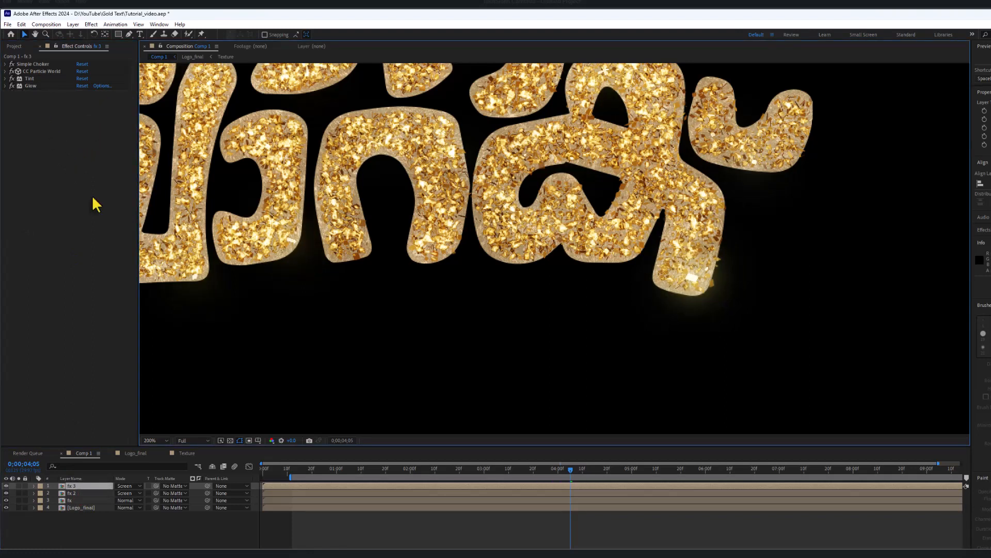
# Place the Light particle.png image from the project into Comp 1
pyautogui.click(12, 47)
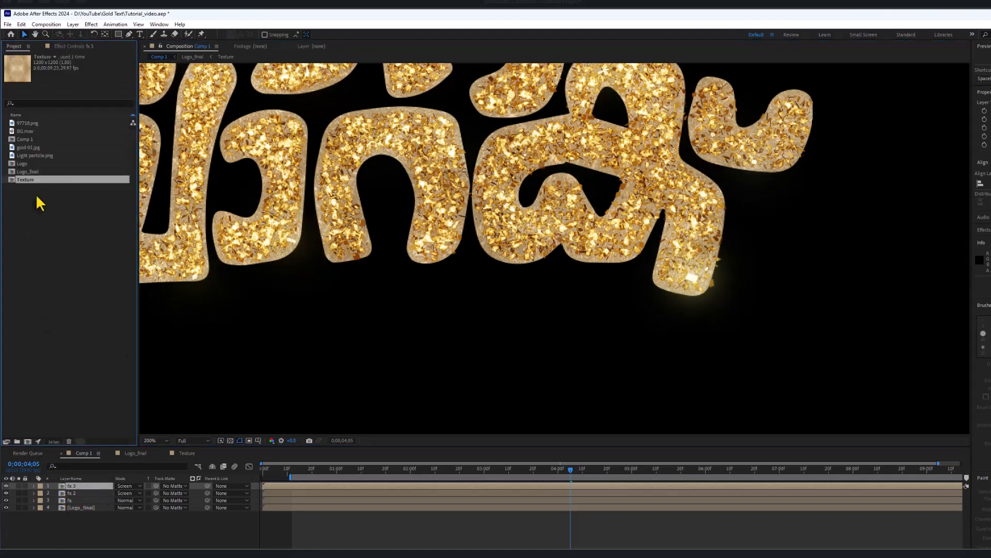
pyautogui.click(38, 156)
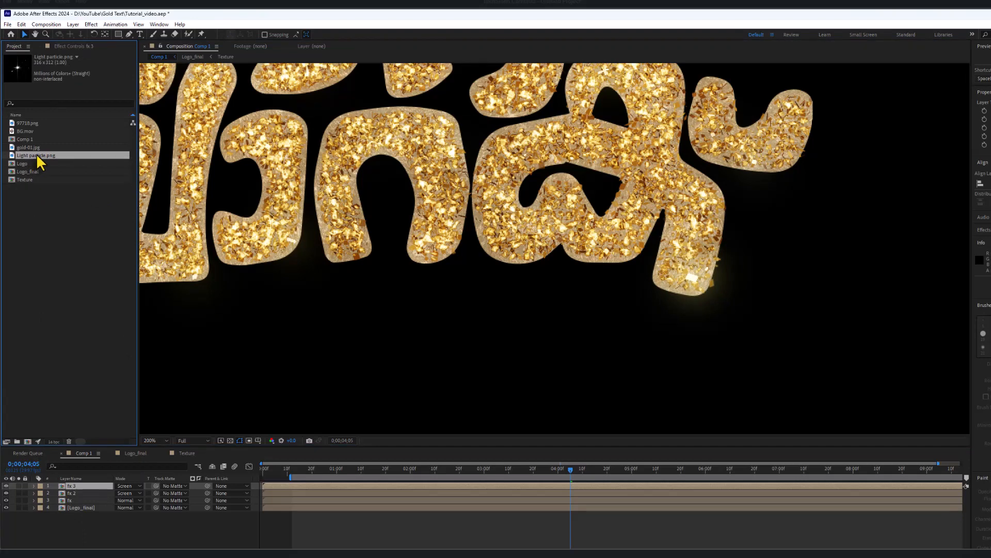
pyautogui.moveTo(46, 165); pyautogui.dragTo(747, 314)
pyautogui.scroll(-2, 733, 258)
# Move the Light particle.png layer below Logo_final and hide it
pyautogui.click(78, 492)
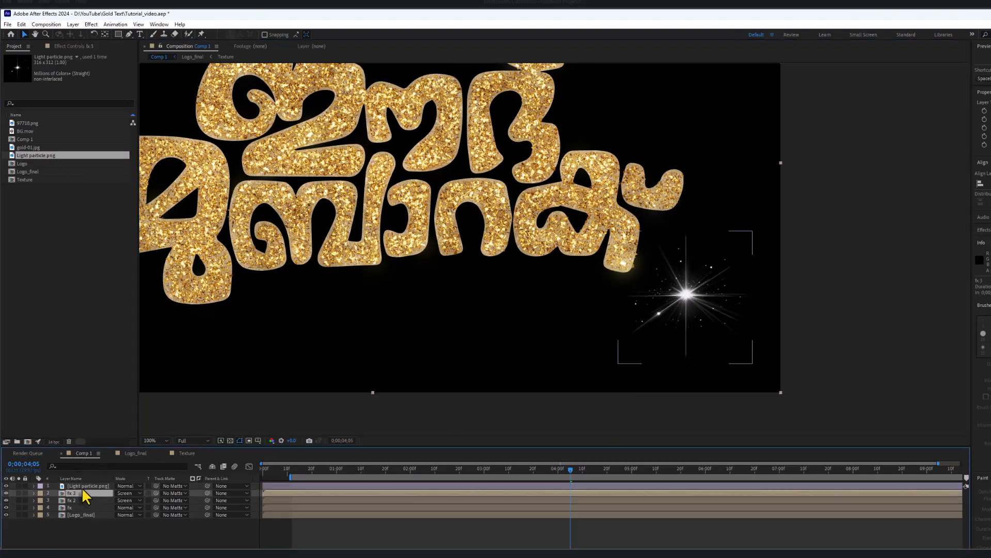
pyautogui.click(83, 486)
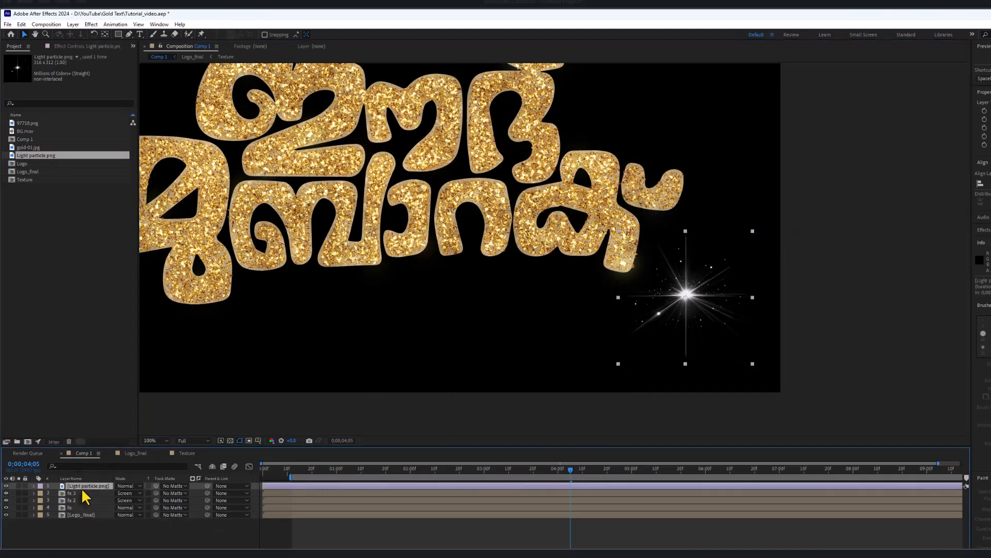
pyautogui.moveTo(83, 487); pyautogui.dragTo(88, 537)
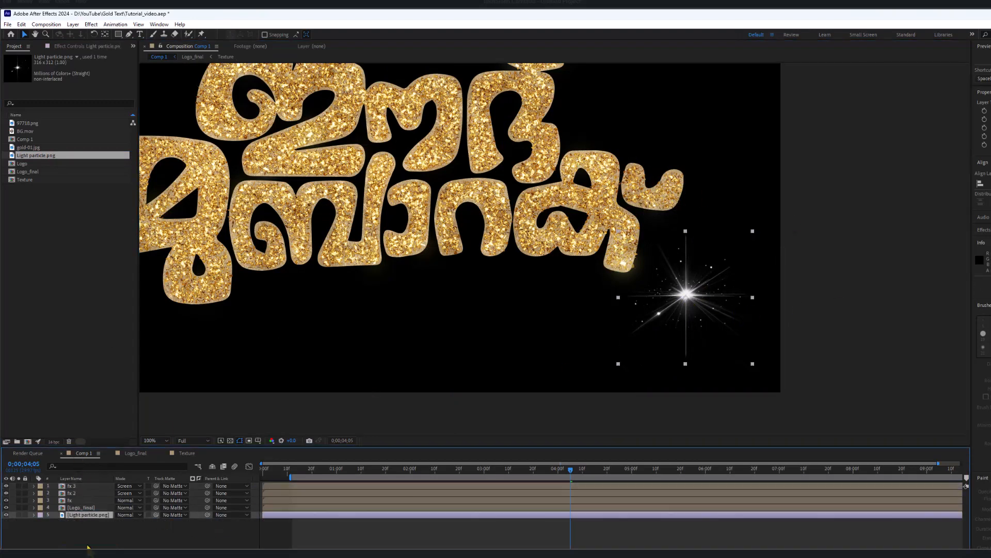
pyautogui.click(6, 515)
# Change the CC Particle World particle type on fx 3 to Textured Faded Disc
pyautogui.click(77, 486)
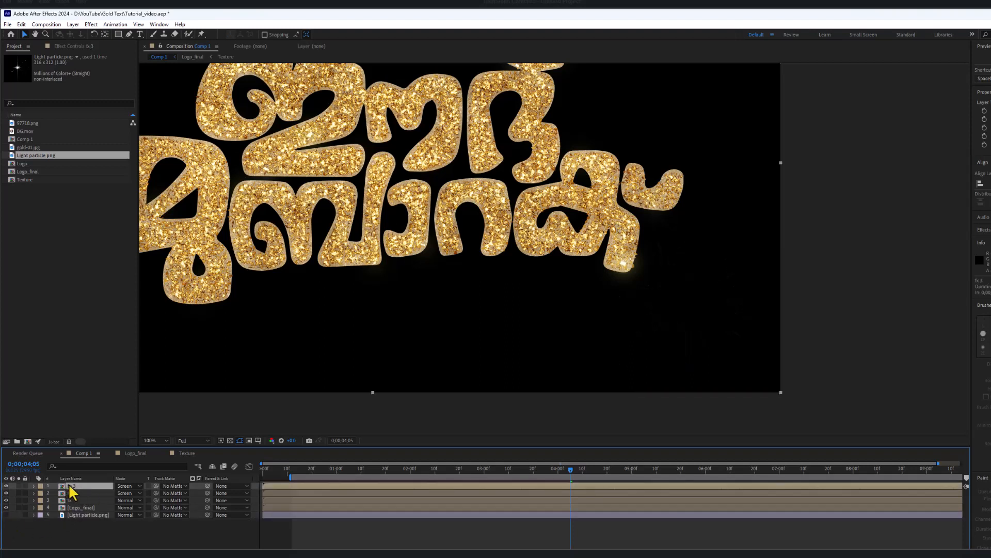
pyautogui.click(75, 46)
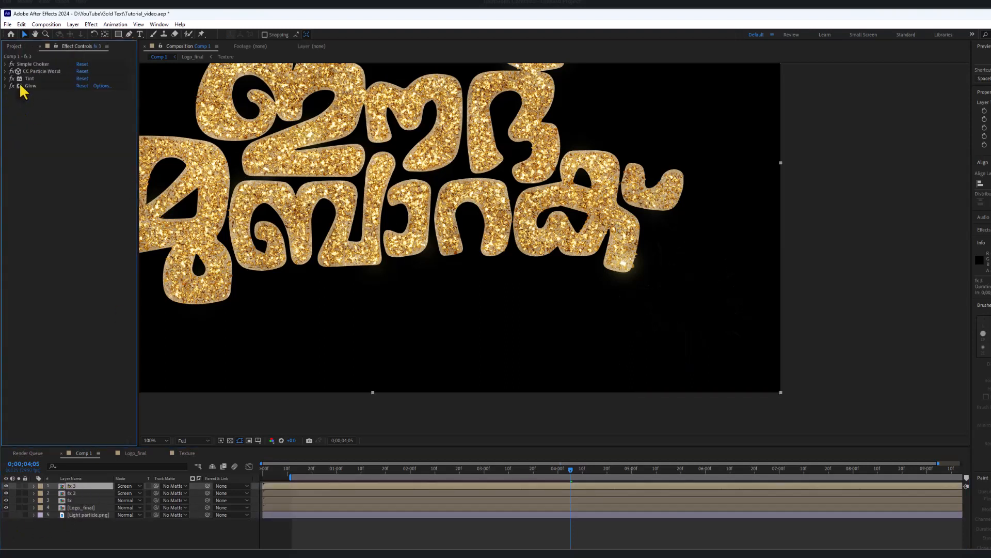
pyautogui.click(5, 72)
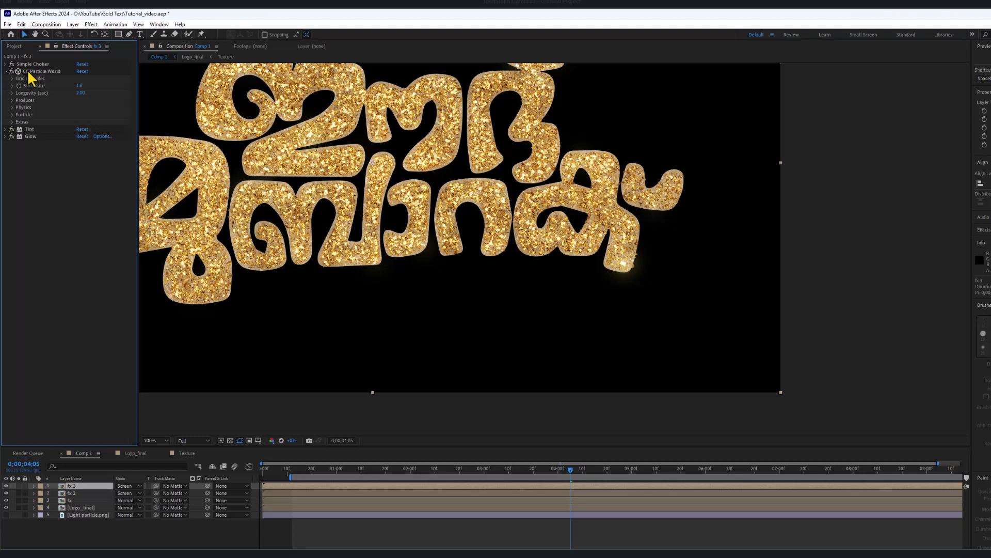
pyautogui.click(12, 115)
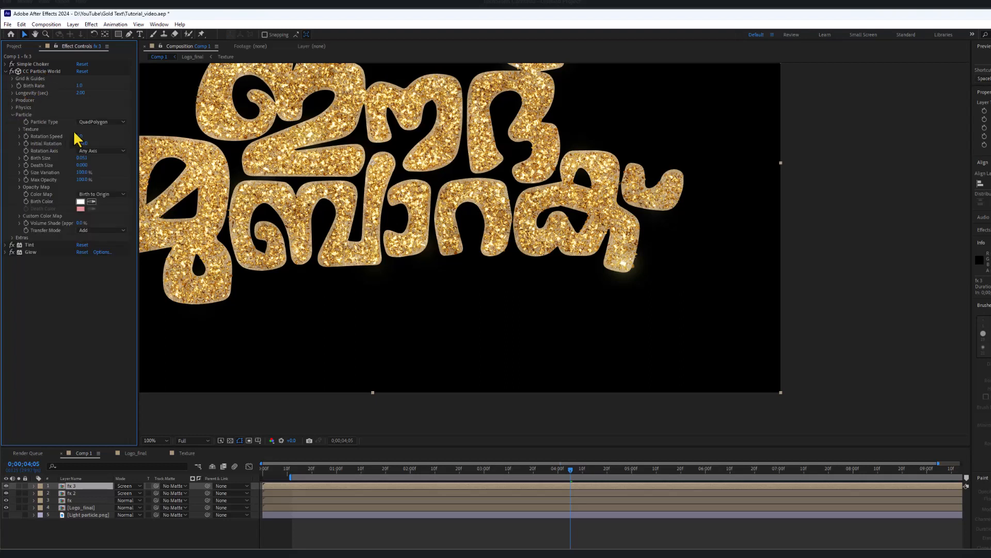
pyautogui.click(100, 124)
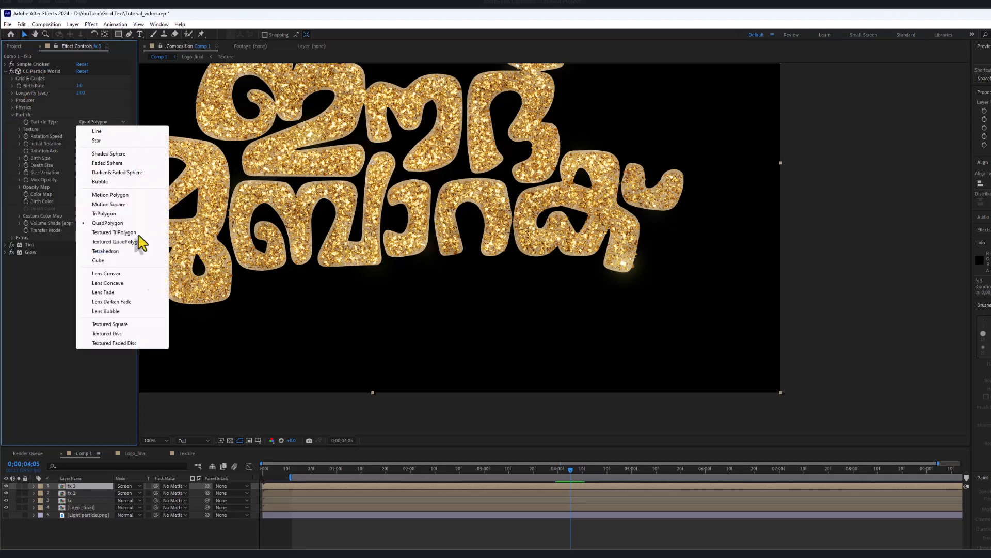
pyautogui.click(108, 343)
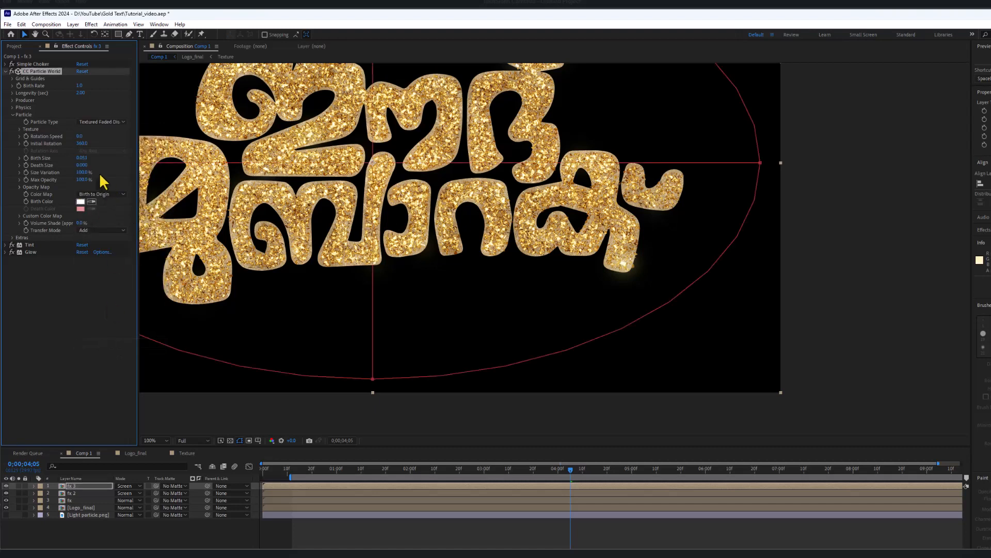
# Use Light particle.png as the particles' texture layer on fx 3 and set the texture Scatter to 1
pyautogui.click(20, 129)
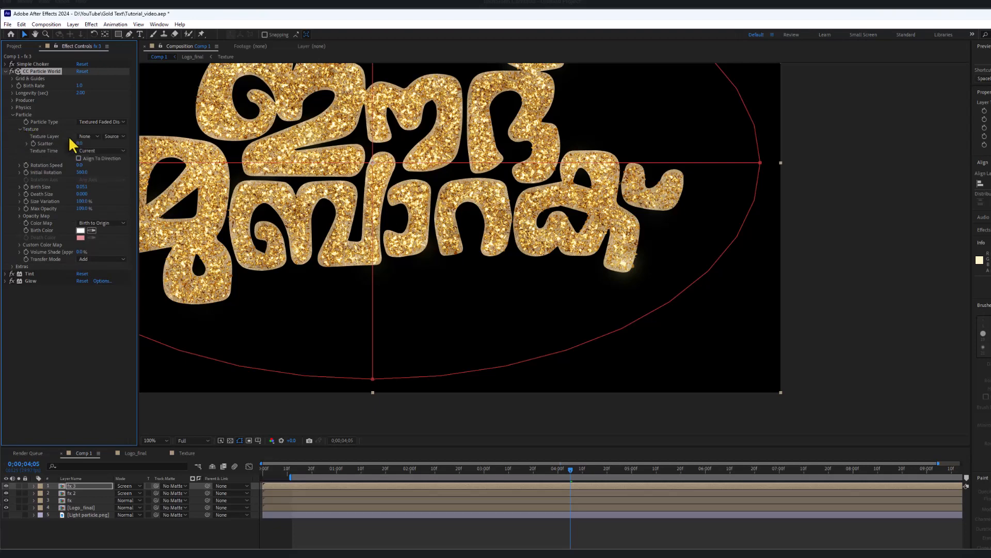
pyautogui.click(87, 137)
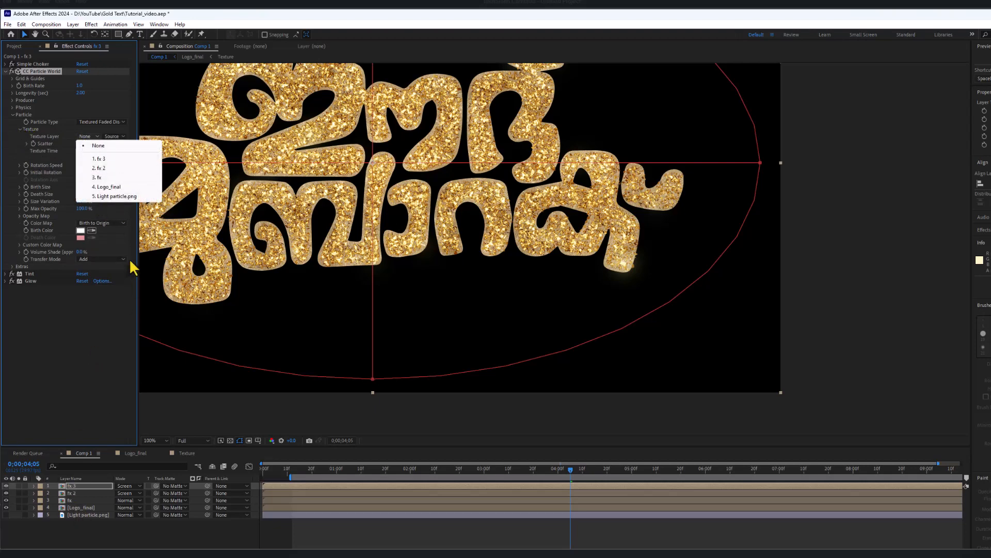
pyautogui.click(116, 199)
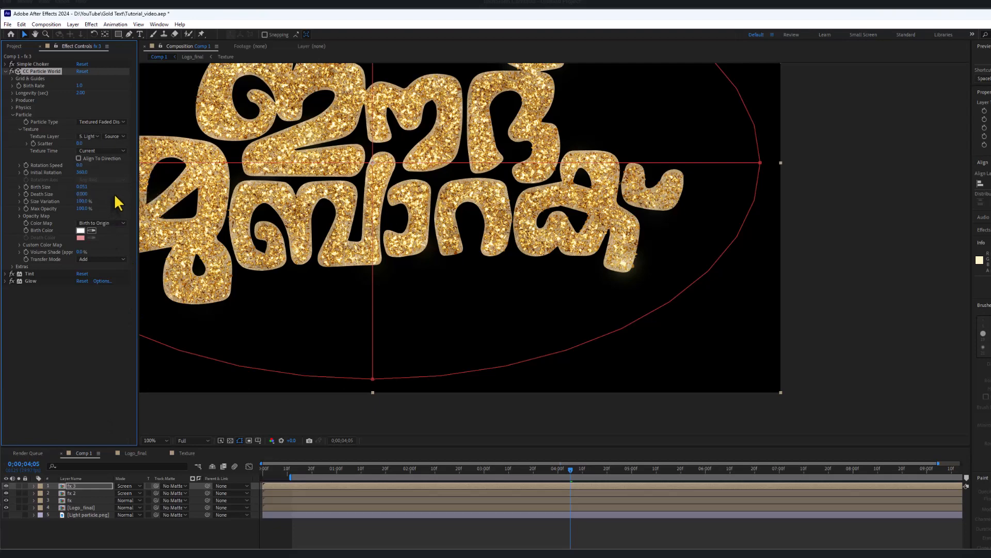
pyautogui.click(81, 145)
pyautogui.write('1')
pyautogui.click(90, 338)
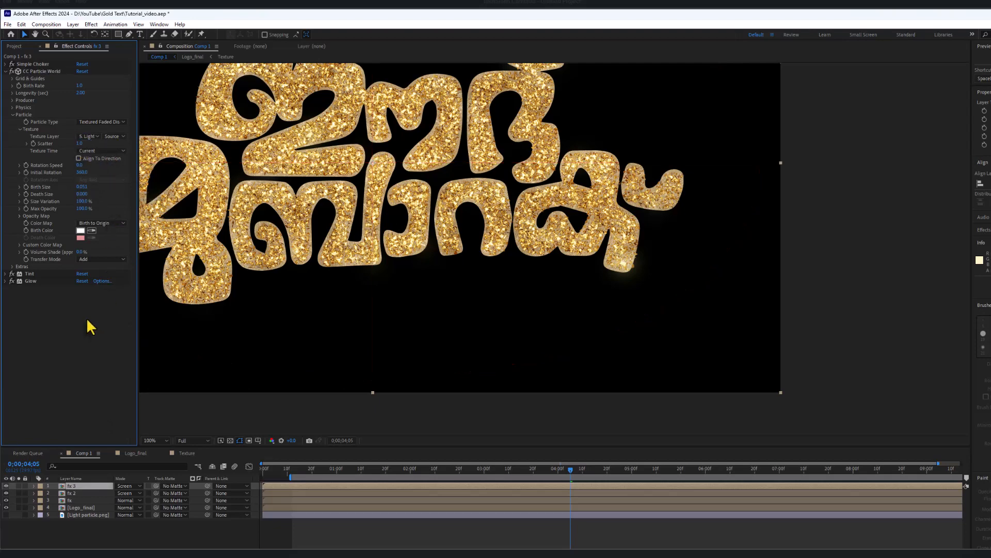
# Set the fx 3 particles' Rotation Speed to 50, Birth Size to about 0.7 and Birth Rate to 0.5
pyautogui.click(80, 166)
pyautogui.press('Return')
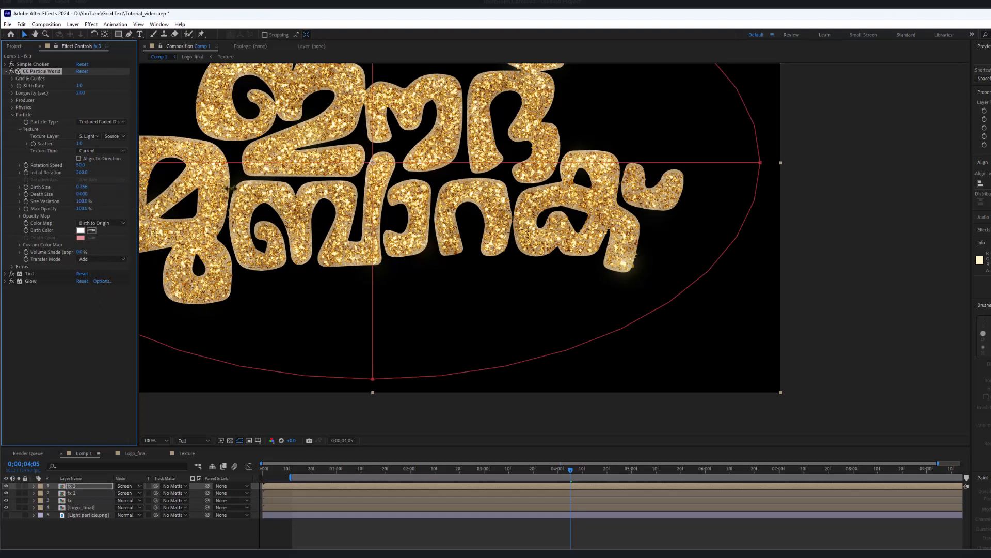
pyautogui.moveTo(231, 188); pyautogui.dragTo(337, 188)
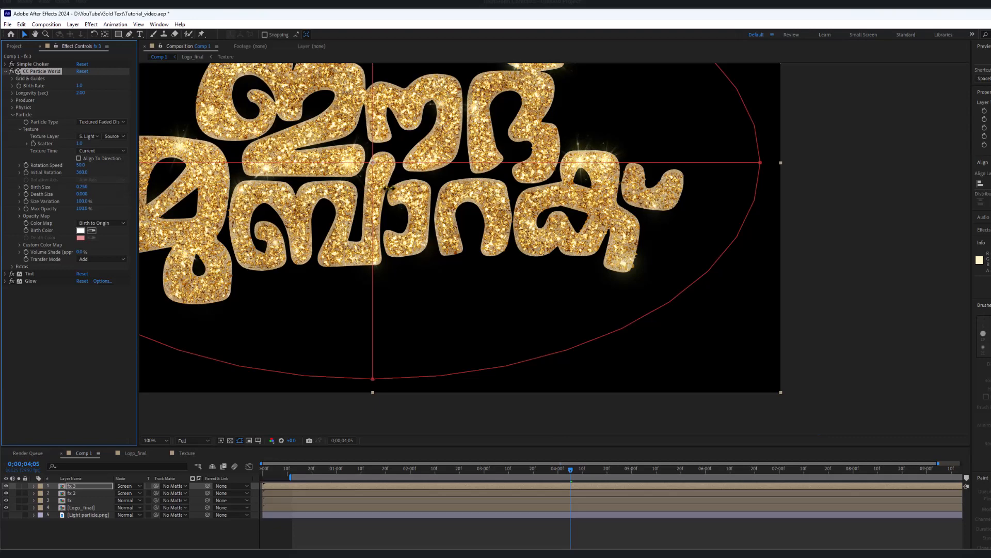
pyautogui.moveTo(317, 193); pyautogui.dragTo(266, 193)
pyautogui.moveTo(81, 187); pyautogui.dragTo(129, 187)
pyautogui.write('0.5')
pyautogui.click(77, 377)
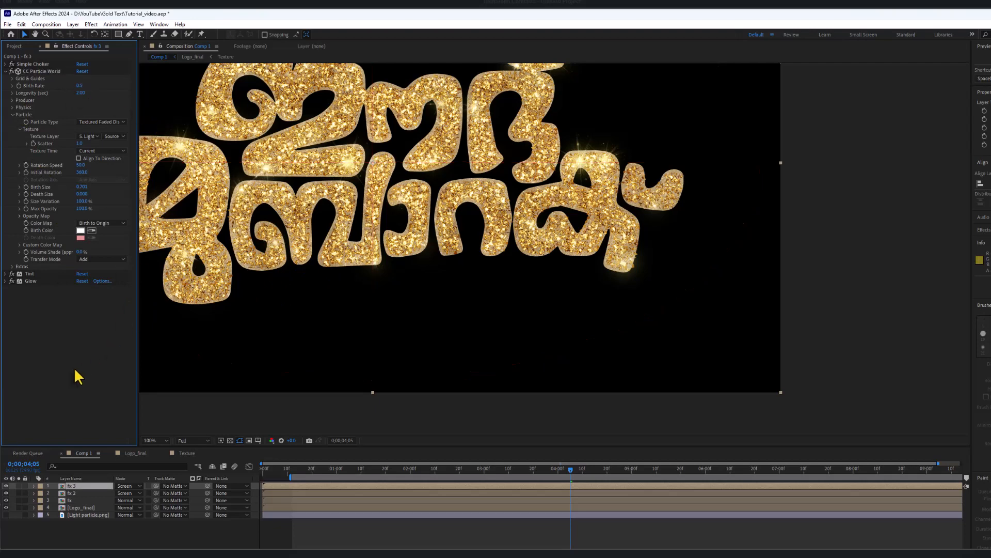
# Preview the star-shaped light particles over the whole title from 0;00;00;25 and examine them at full size
pyautogui.moveTo(440, 171); pyautogui.dragTo(479, 292)
pyautogui.moveTo(451, 254); pyautogui.dragTo(450, 257)
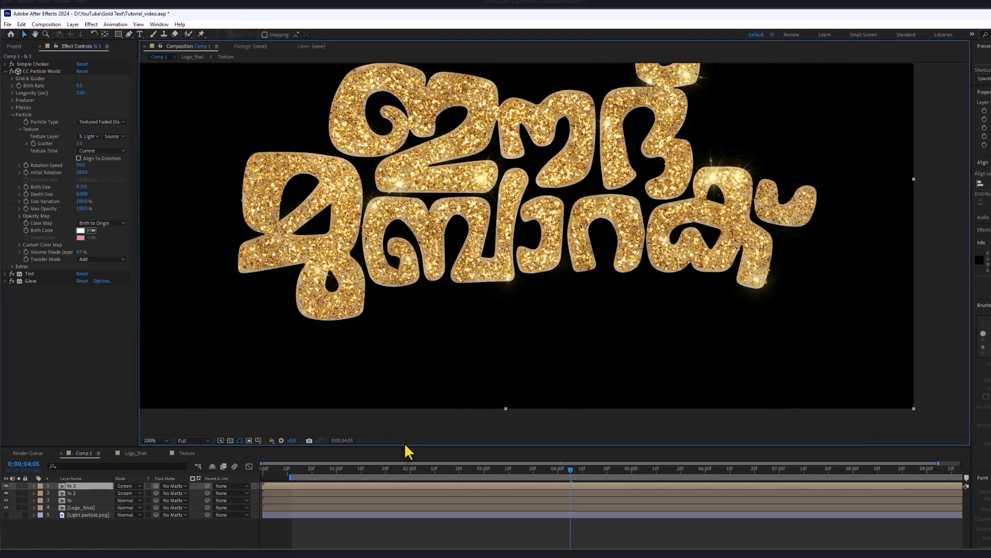
pyautogui.moveTo(403, 478); pyautogui.dragTo(327, 471)
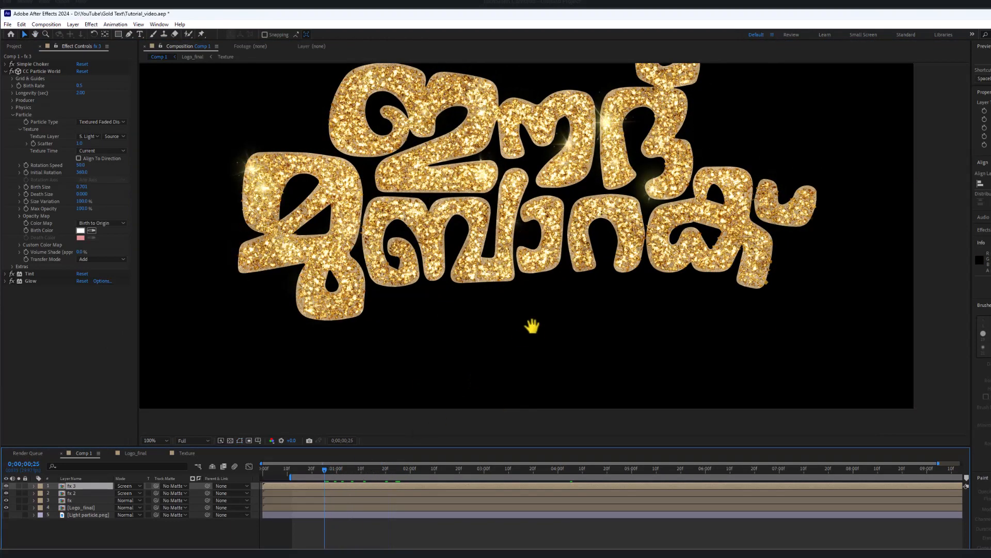
pyautogui.press('space')
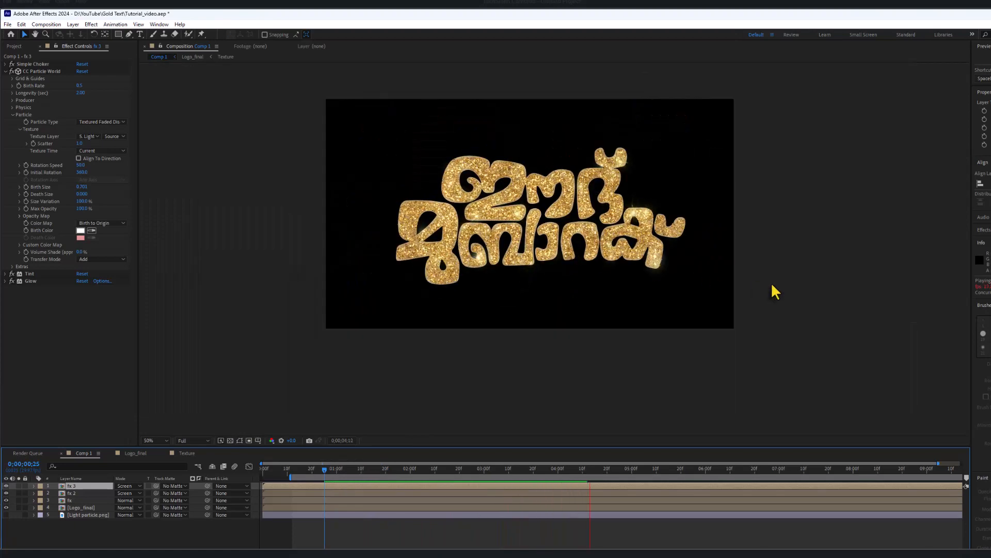
pyautogui.press('/')
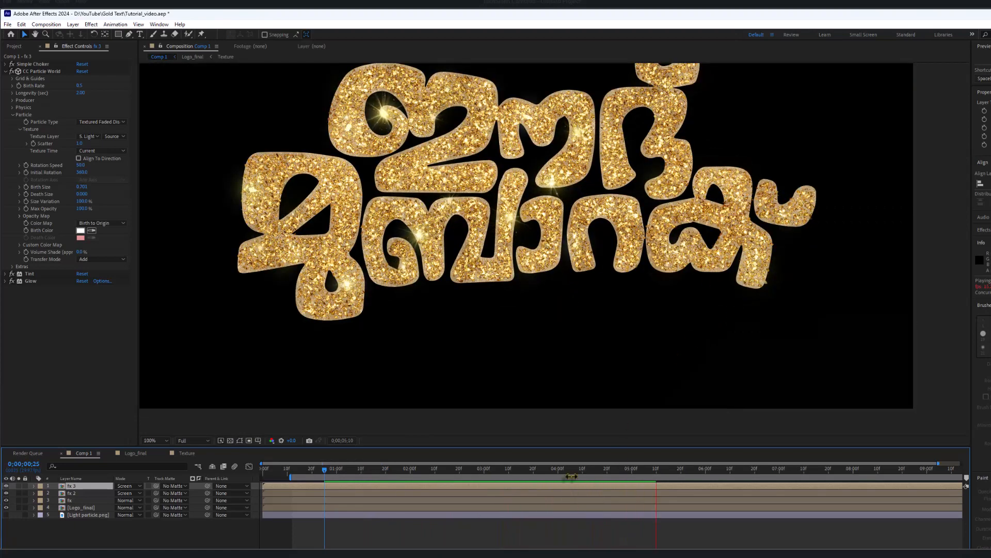
# Reduce the fx 3 particles' Birth Size to about 0.62 and preview the title from 0;00;03;10
pyautogui.moveTo(578, 471); pyautogui.dragTo(508, 472)
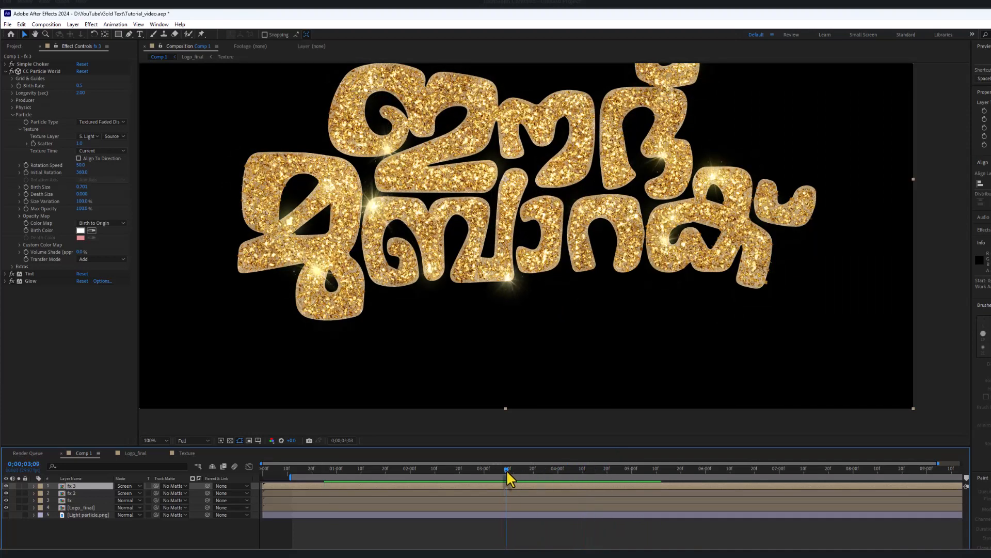
pyautogui.click(85, 187)
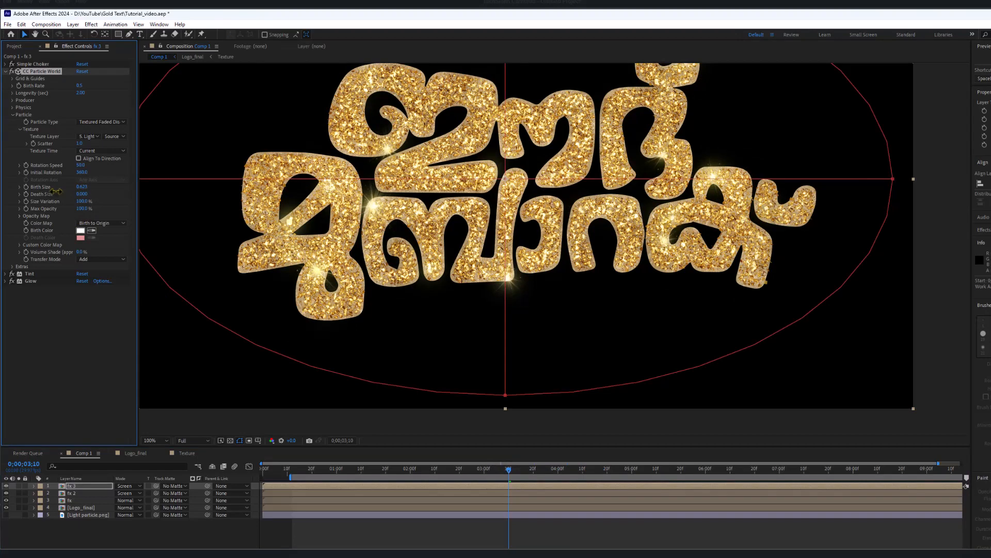
pyautogui.press('space')
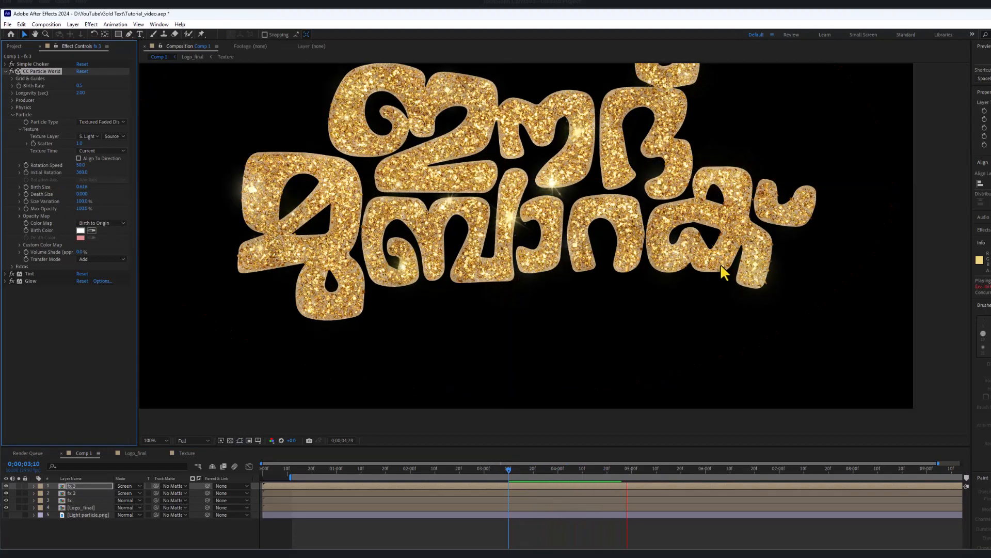
pyautogui.press('space')
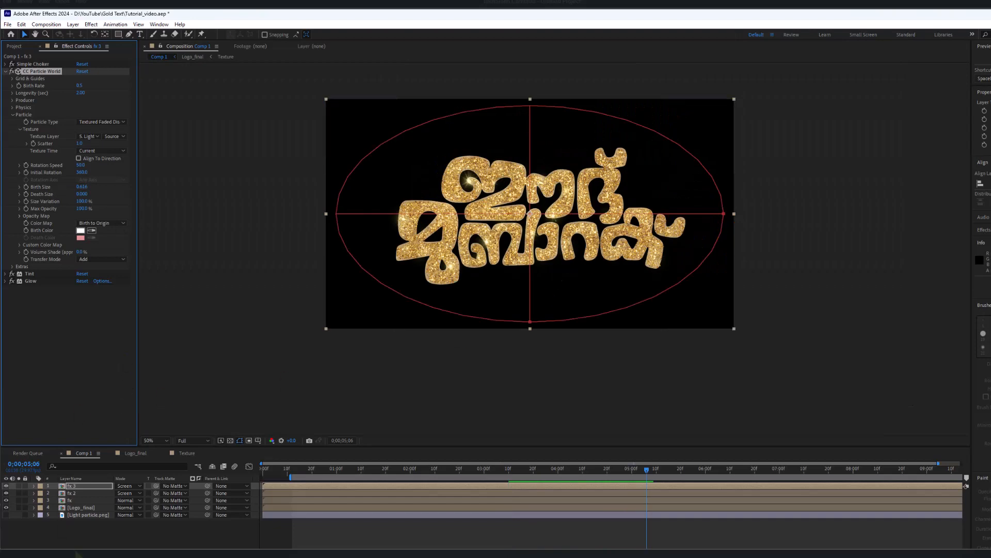
# Add an adjustment layer above all layers in Comp 1 and apply the Curves effect to it
pyautogui.rightClick(79, 537)
pyautogui.moveTo(111, 443)
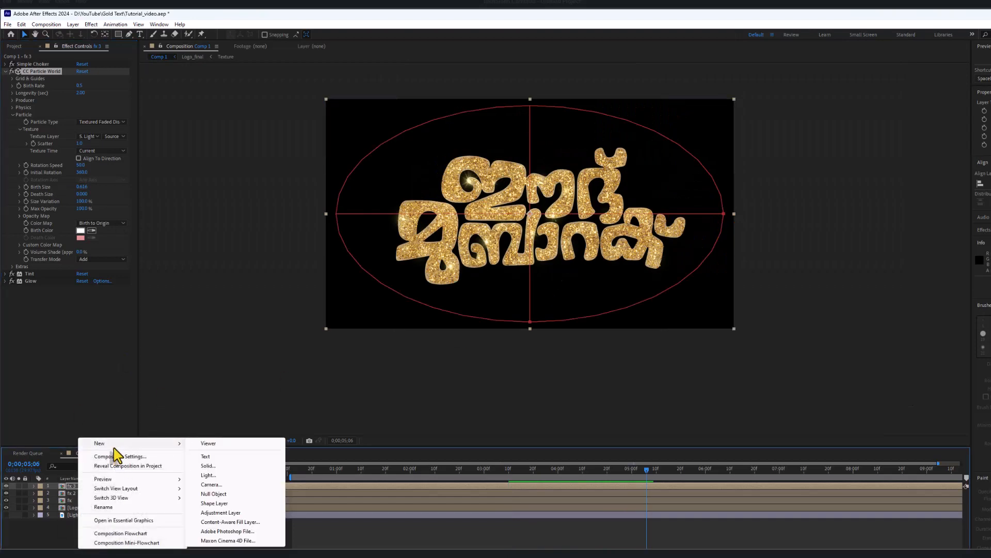
pyautogui.click(221, 513)
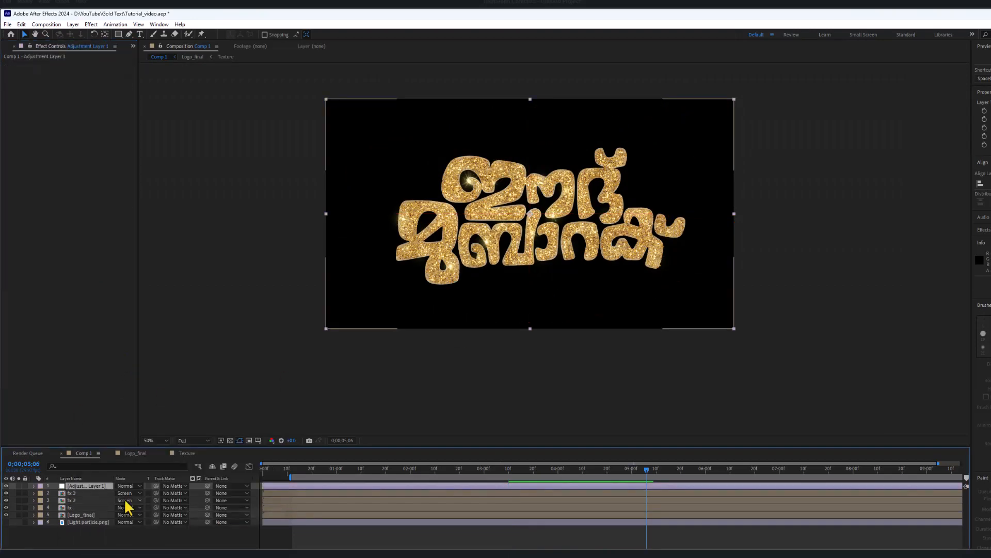
pyautogui.click(91, 24)
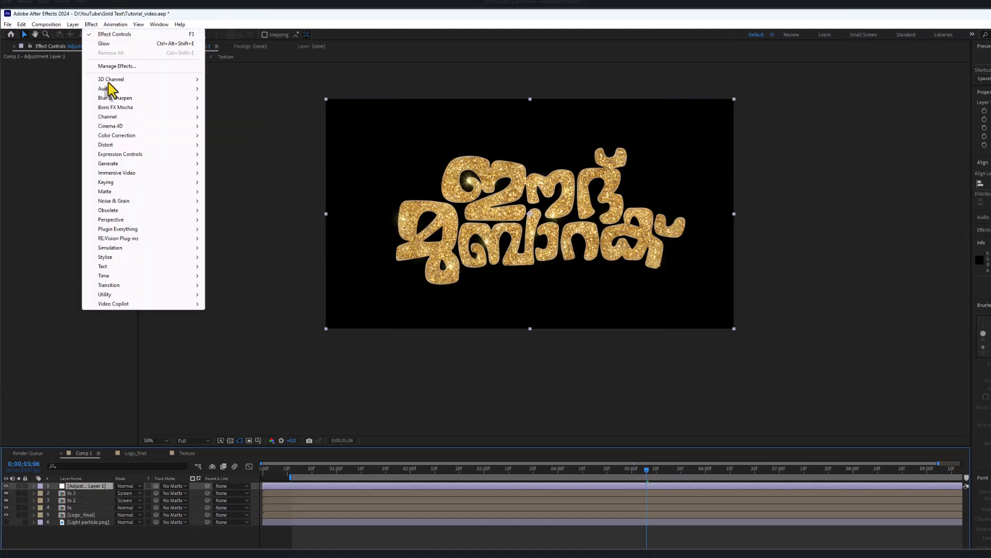
pyautogui.moveTo(133, 136)
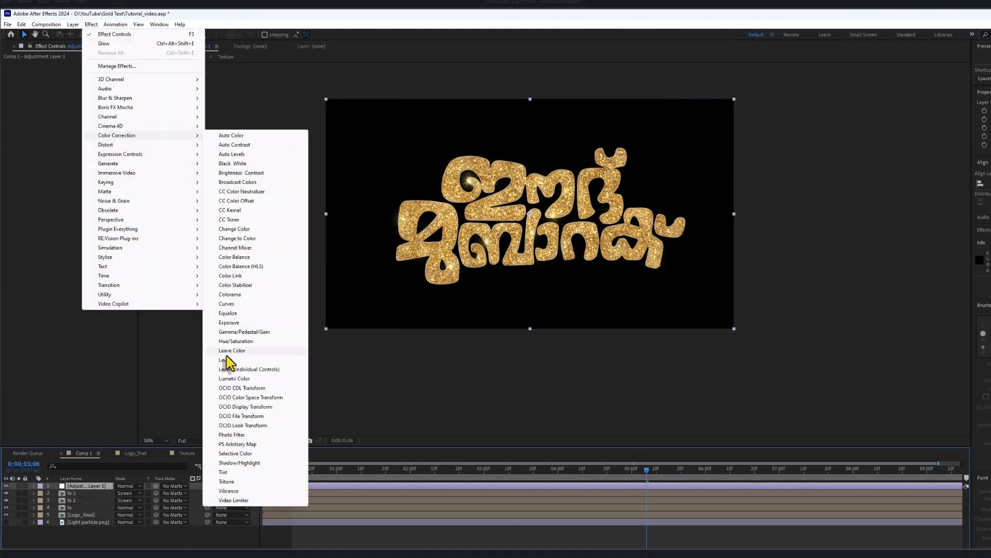
pyautogui.click(228, 304)
# Pull the RGB curve's midtones down and raise the Red curve's midtones slightly on the adjustment layer
pyautogui.moveTo(72, 149); pyautogui.dragTo(75, 162)
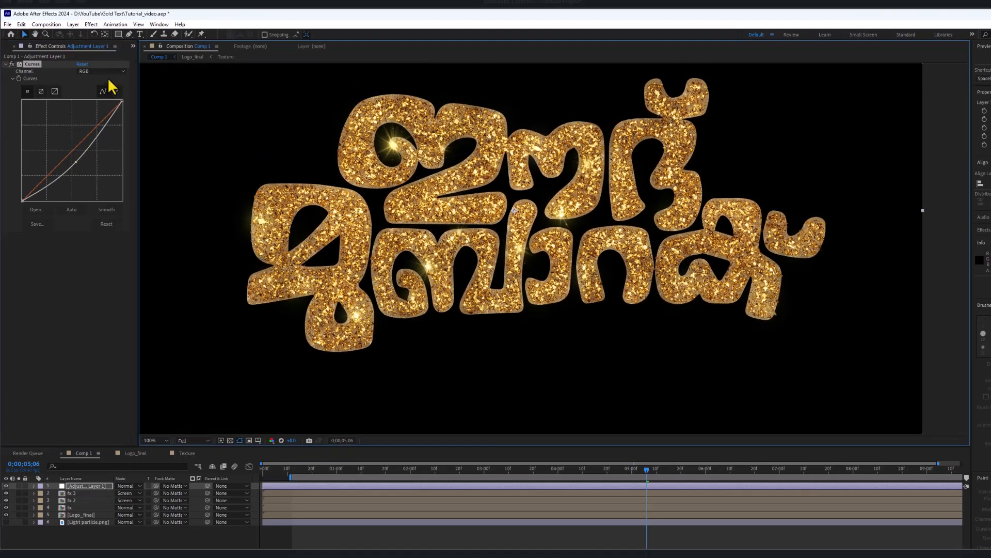
pyautogui.click(102, 71)
pyautogui.click(106, 91)
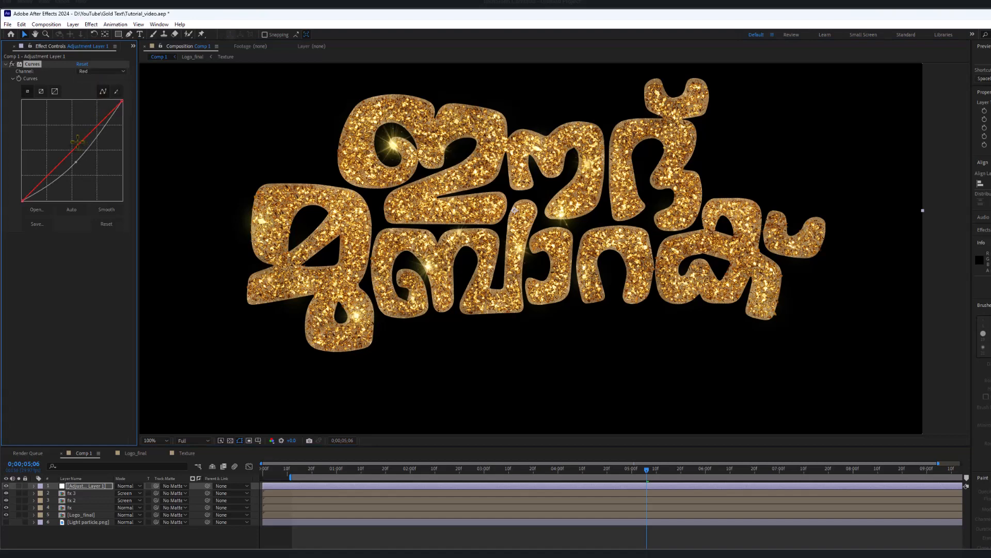
pyautogui.moveTo(78, 141); pyautogui.dragTo(75, 139)
# Lower the Blue curve's midtones slightly and inspect the graded gold lettering up close
pyautogui.click(108, 72)
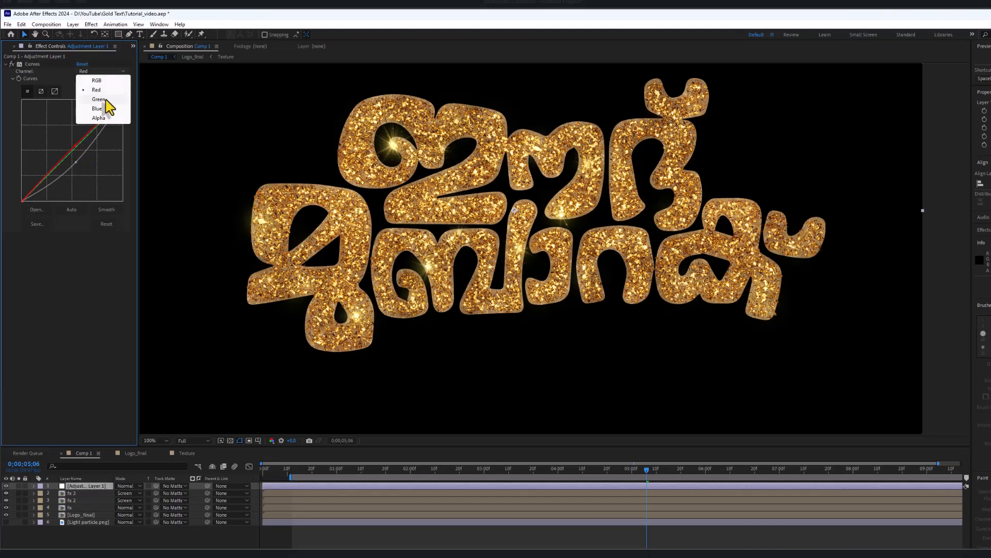
pyautogui.click(104, 108)
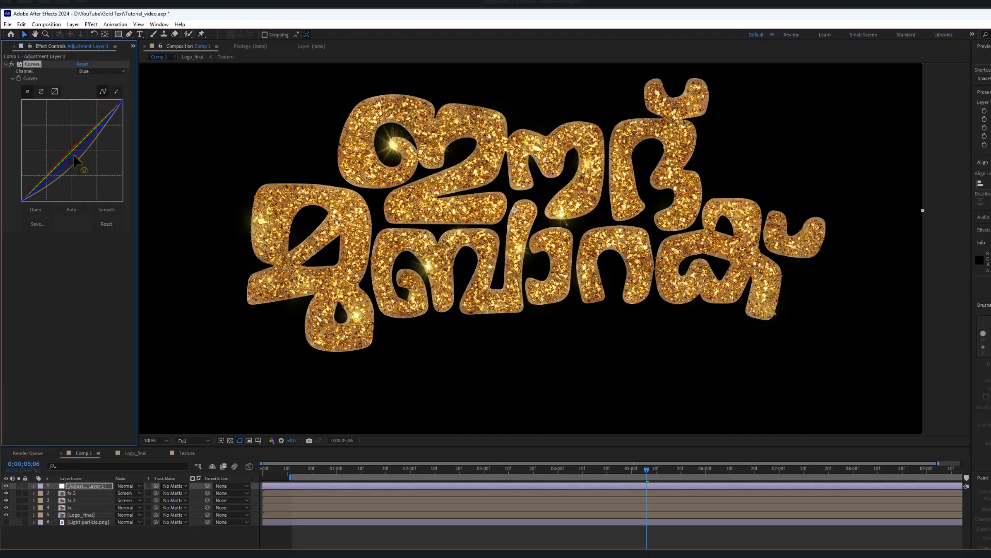
pyautogui.scroll(-2, 594, 243)
pyautogui.scroll(6, 516, 171)
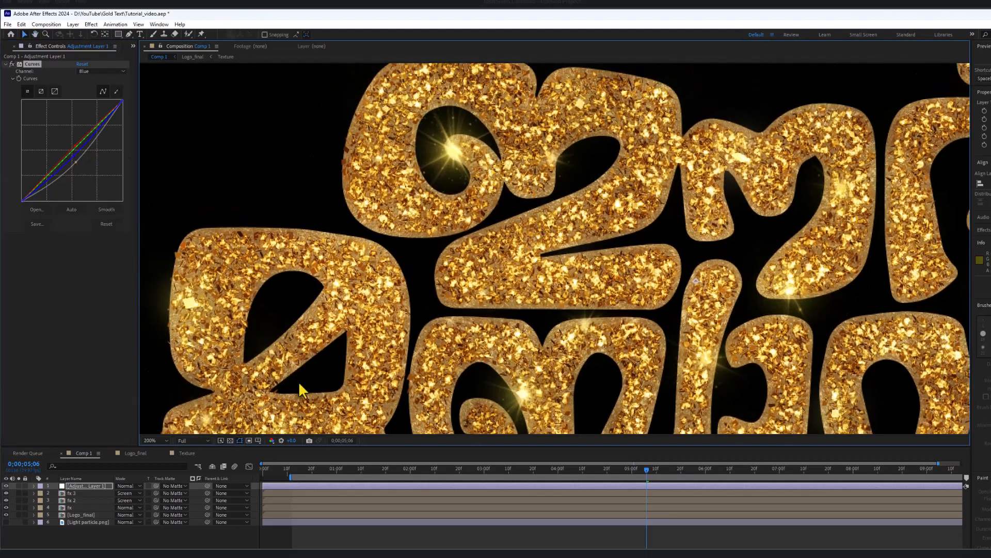
# Set the fx 3 particles' Longevity to 1 second and preview the whole title from 0;00;05;06
pyautogui.click(80, 493)
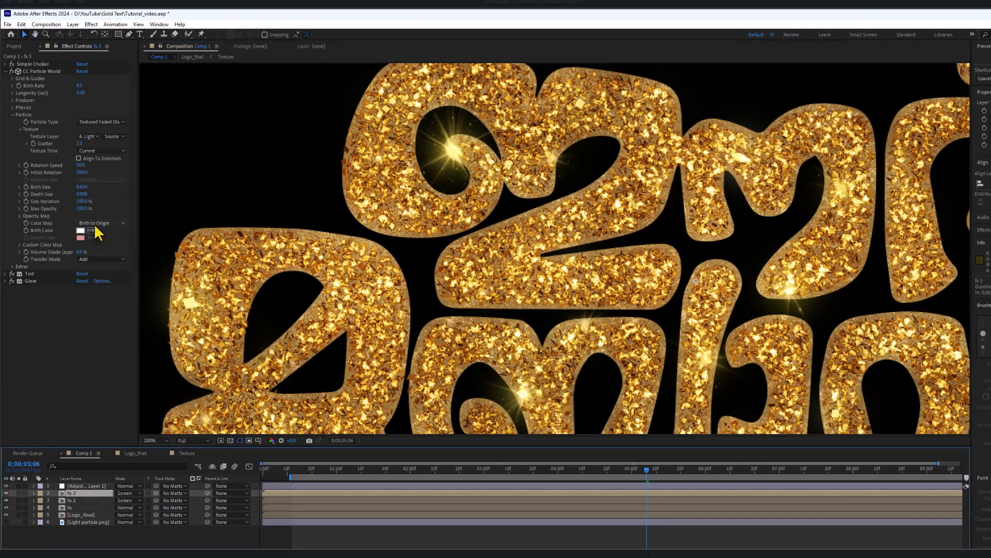
pyautogui.click(81, 93)
pyautogui.write('1')
pyautogui.press('Return')
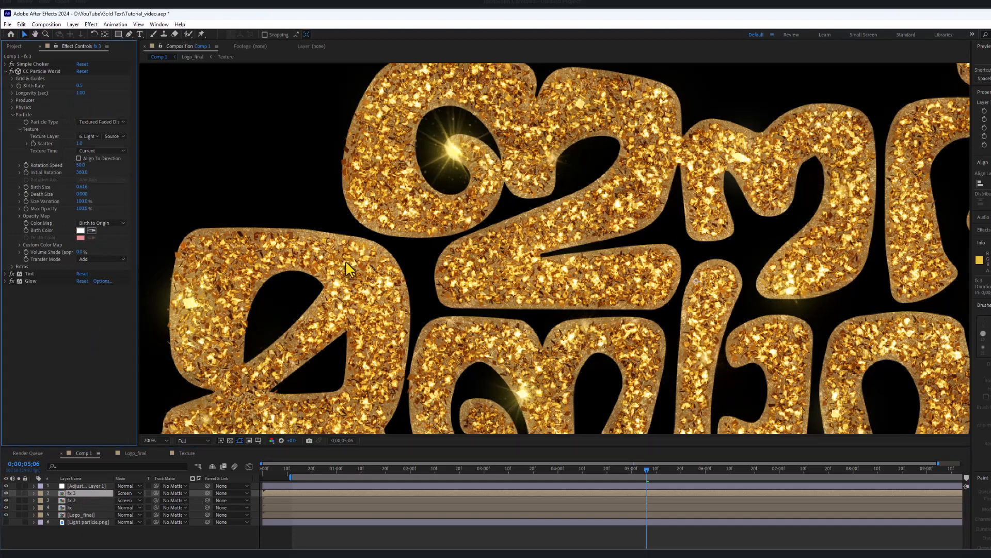
pyautogui.scroll(-2, 528, 249)
pyautogui.press('space')
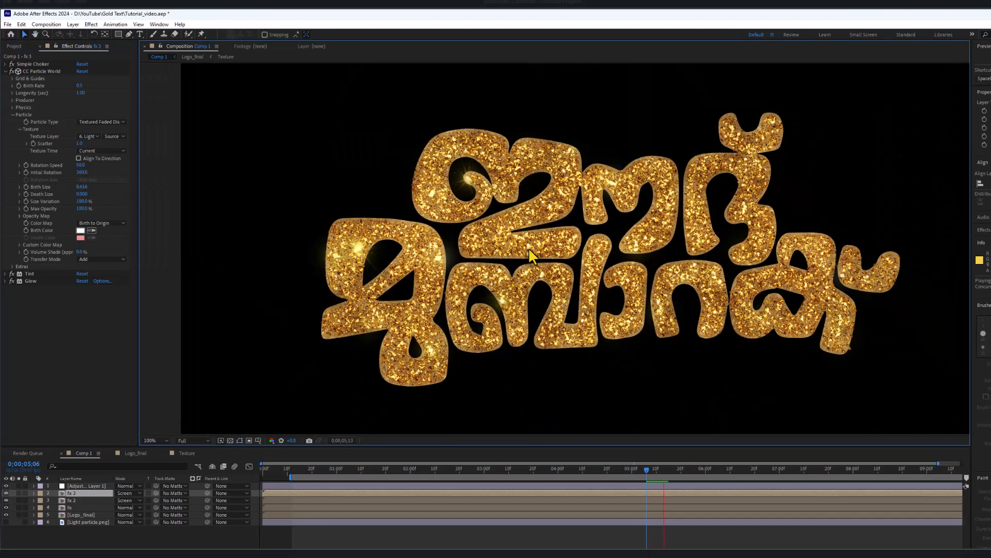
pyautogui.scroll(-1, 576, 268)
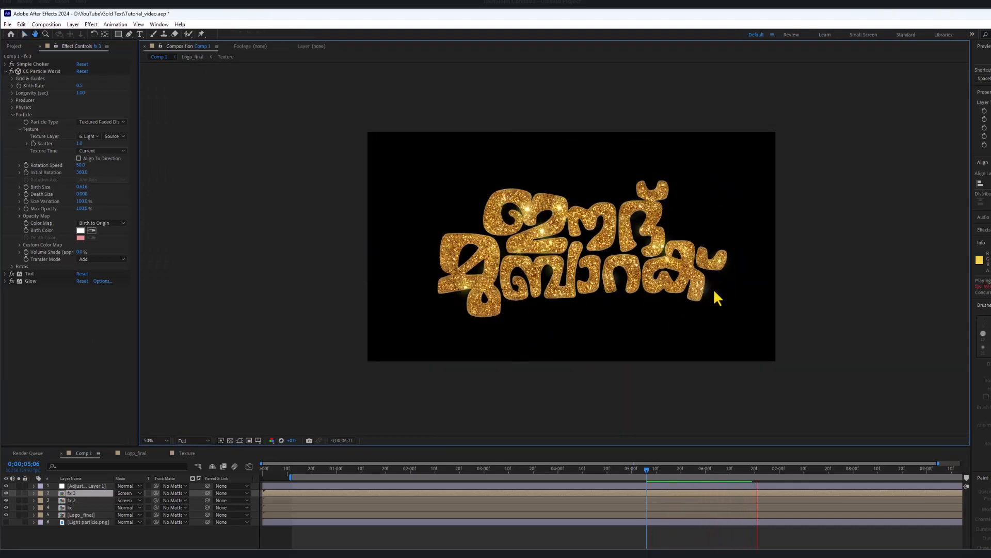
pyautogui.press('space')
# Add BG.mov as the bottom layer of Comp 1 and shift it to begin at the work area's start
pyautogui.click(15, 46)
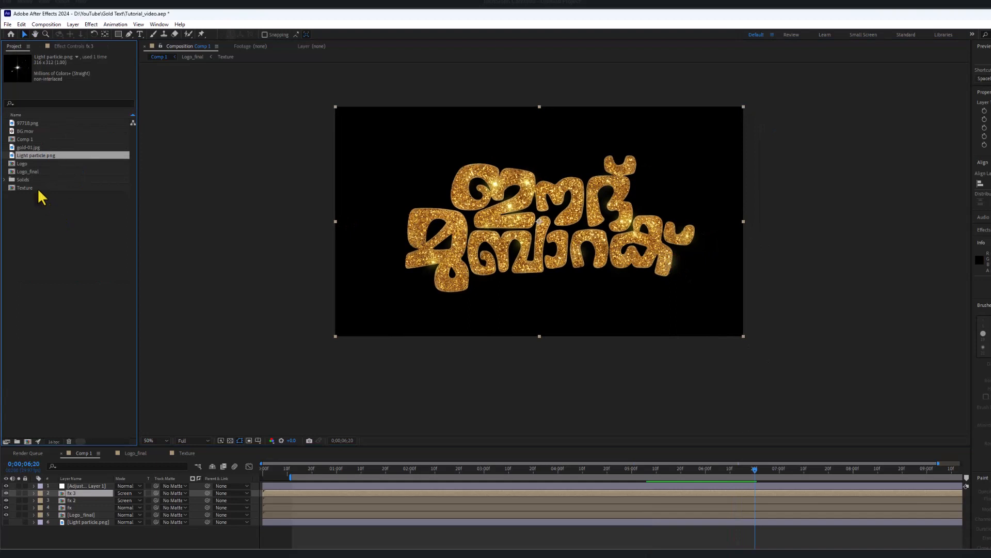
pyautogui.moveTo(26, 132); pyautogui.dragTo(99, 527)
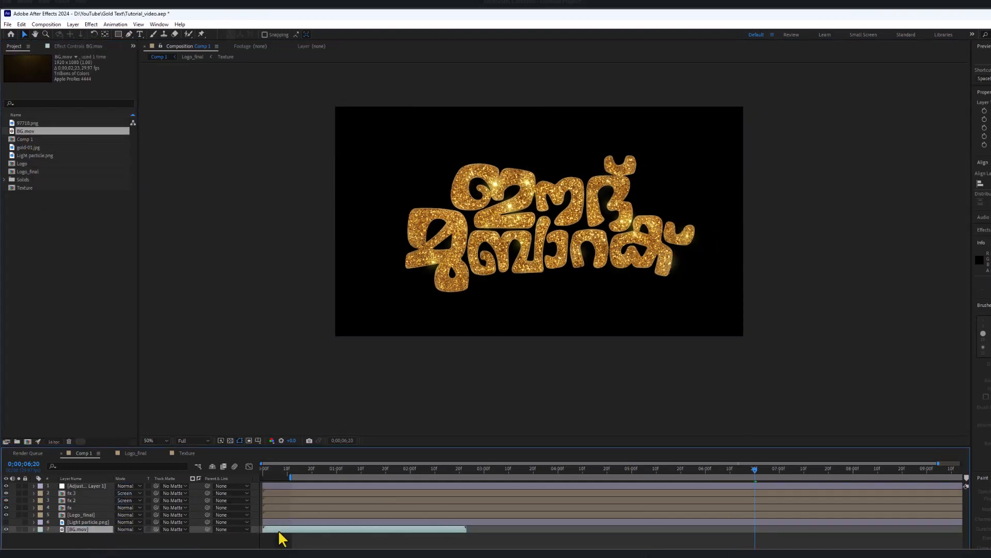
pyautogui.moveTo(283, 530); pyautogui.dragTo(314, 531)
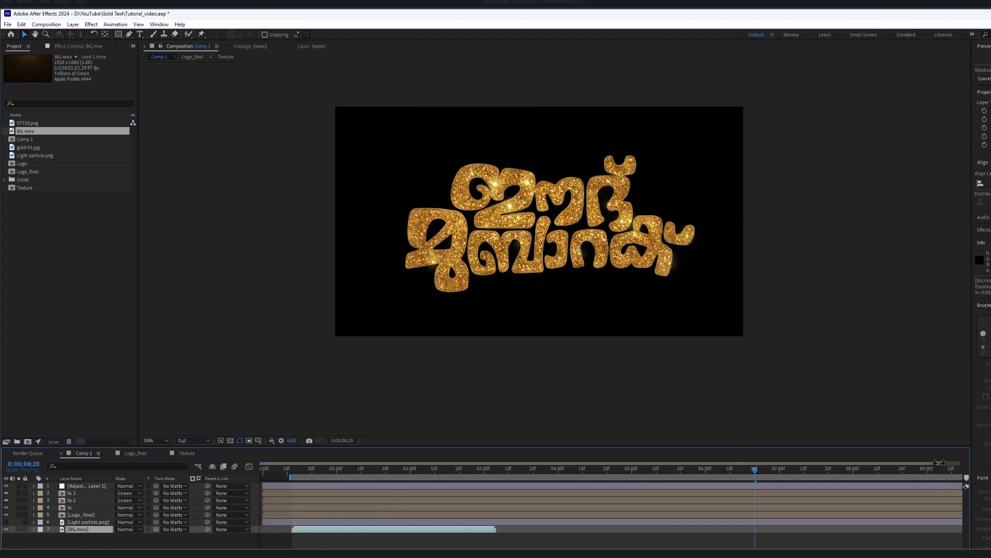
# Shorten the work area to the end of BG.mov and preview the title over the background from 0;00;01;14
pyautogui.moveTo(940, 463); pyautogui.dragTo(490, 488)
pyautogui.click(419, 471)
pyautogui.moveTo(416, 473); pyautogui.dragTo(367, 472)
pyautogui.press('space')
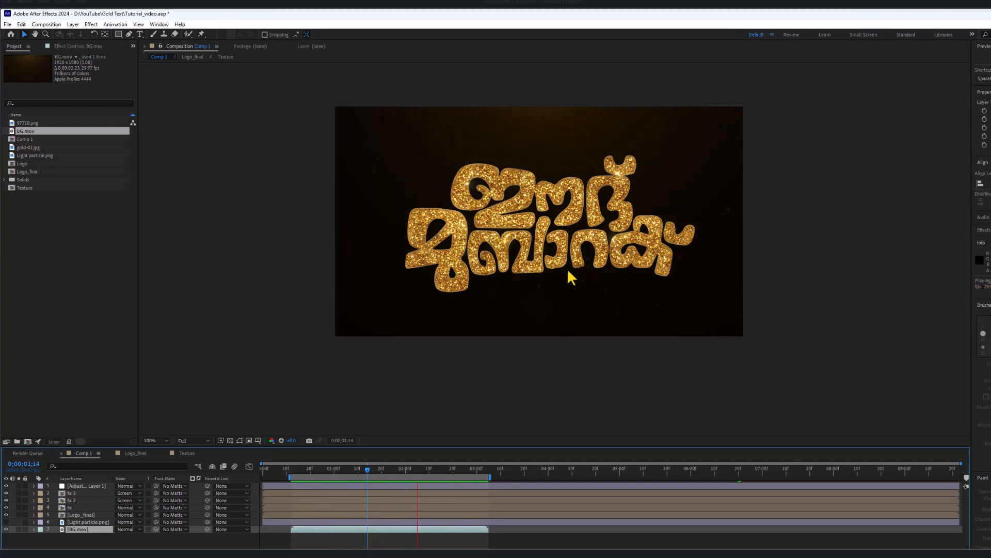
pyautogui.scroll(2, 567, 268)
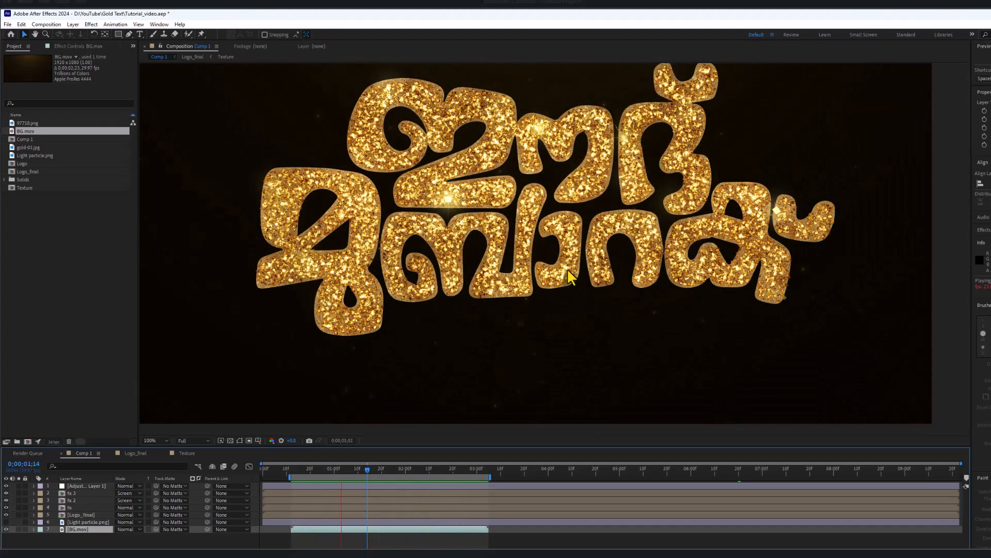
pyautogui.press('space')
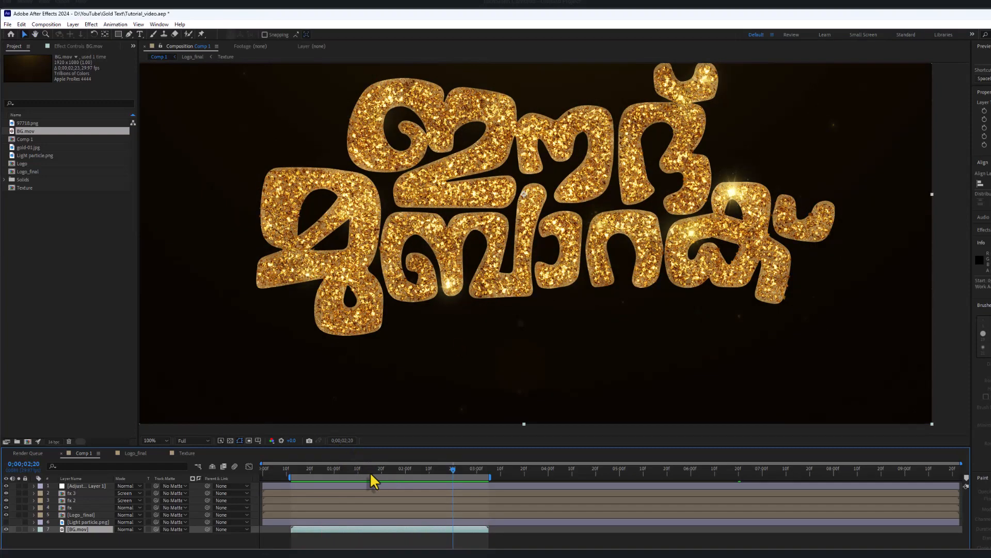
# Open the Logo composition nested in Logo_final at 0;00;01;20 and show its transparency grid
pyautogui.moveTo(370, 472); pyautogui.dragTo(381, 470)
pyautogui.click(84, 515)
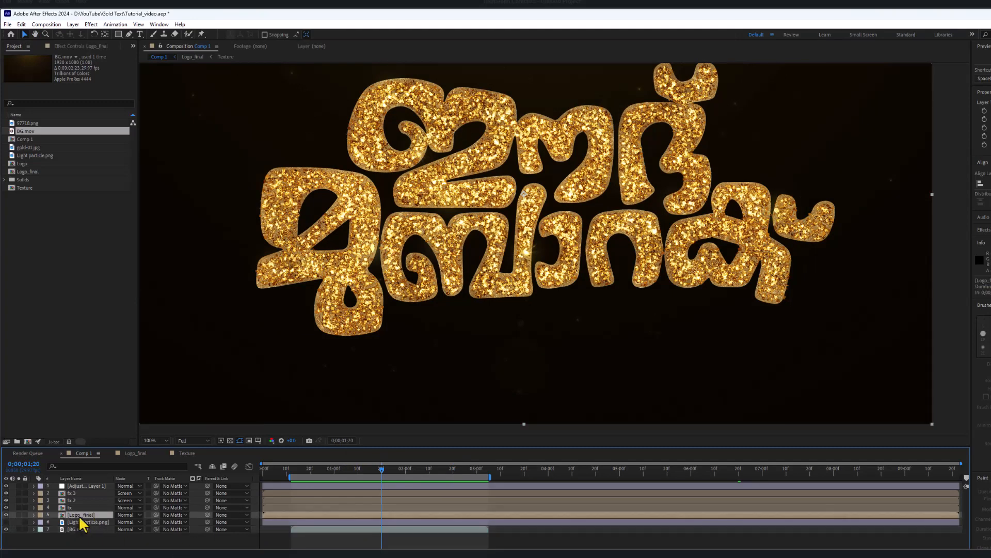
pyautogui.doubleClick(81, 515)
pyautogui.doubleClick(86, 486)
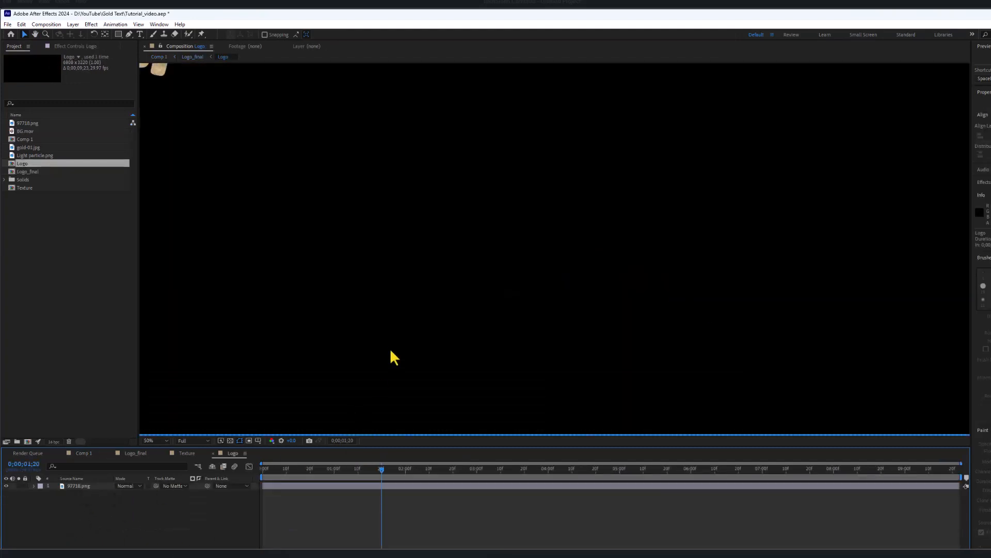
pyautogui.scroll(-2, 405, 346)
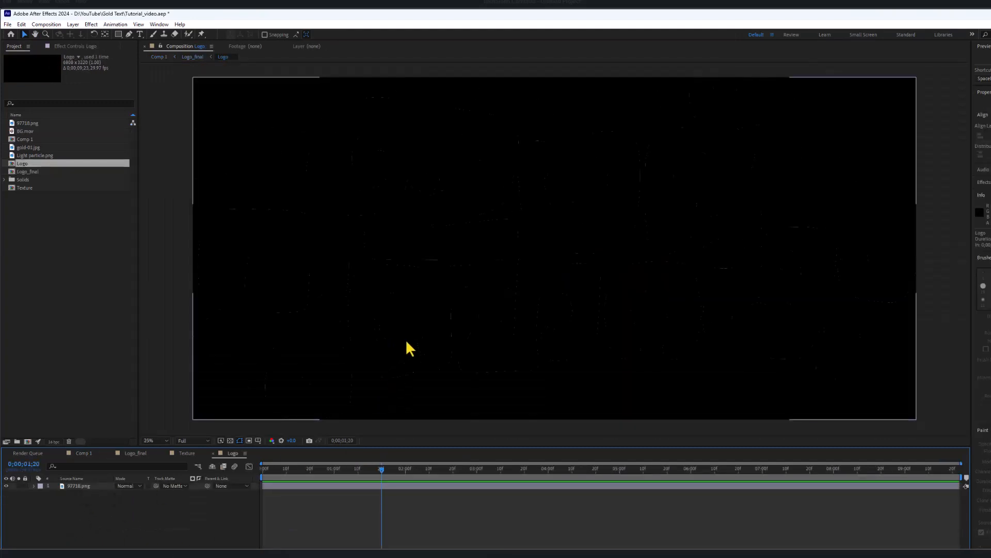
pyautogui.click(231, 440)
pyautogui.scroll(-1, 454, 331)
# Hide the 97718.png lettering layer and add a text layer reading STAR in the Logo composition
pyautogui.hotkey('ctrl', 't')
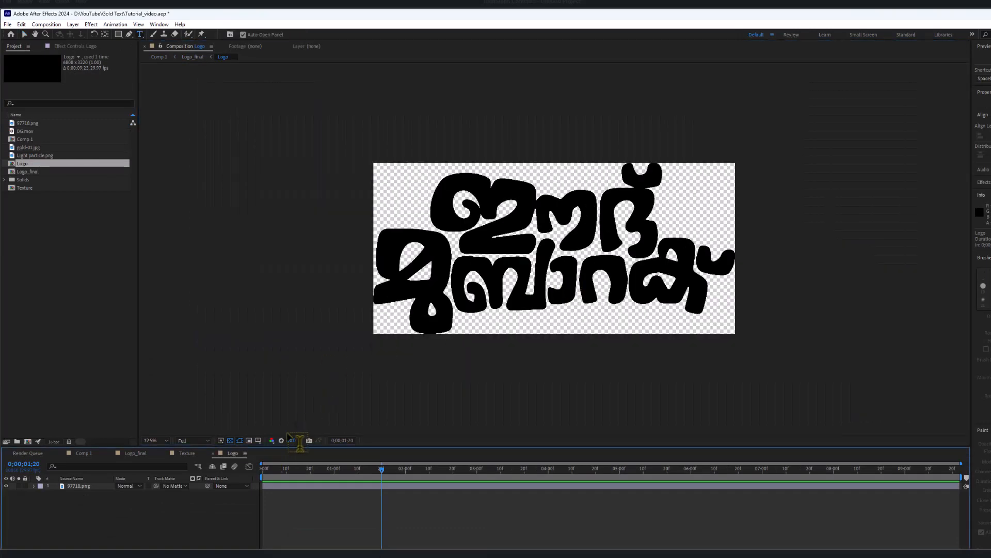
pyautogui.click(6, 486)
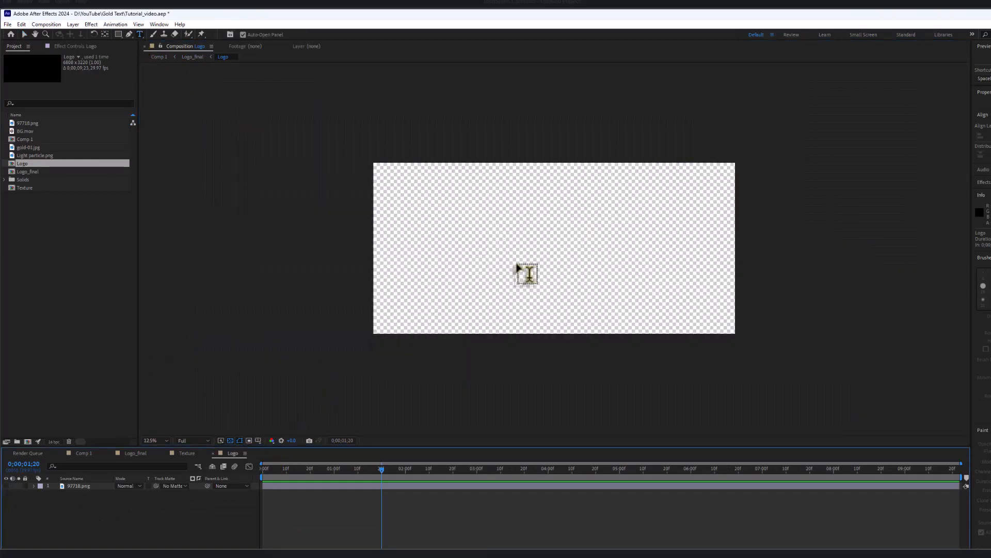
pyautogui.click(479, 266)
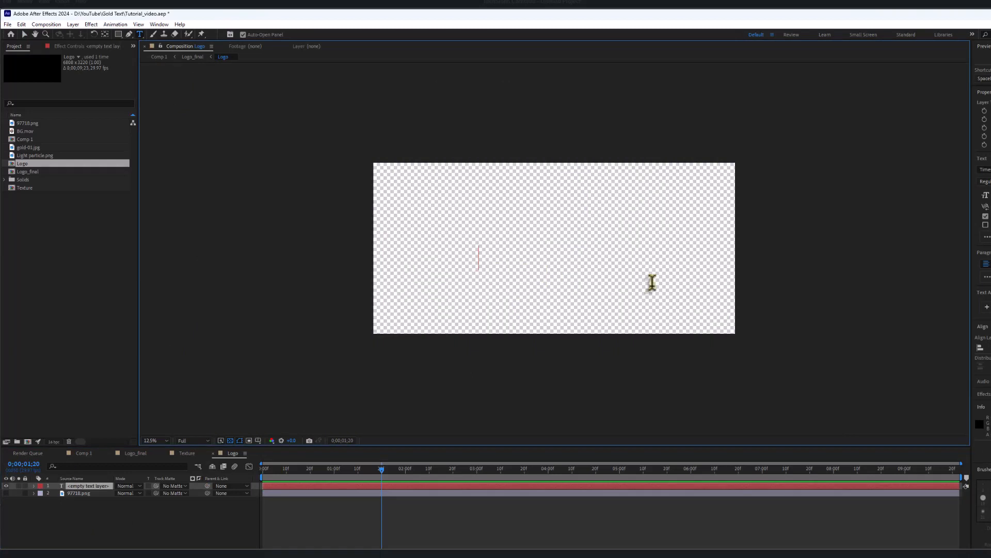
pyautogui.write('STAR')
# Give the STAR text a black fill and a wide angular font, enlarged and centred across most of the composition
pyautogui.hotkey('ctrl', 'a')
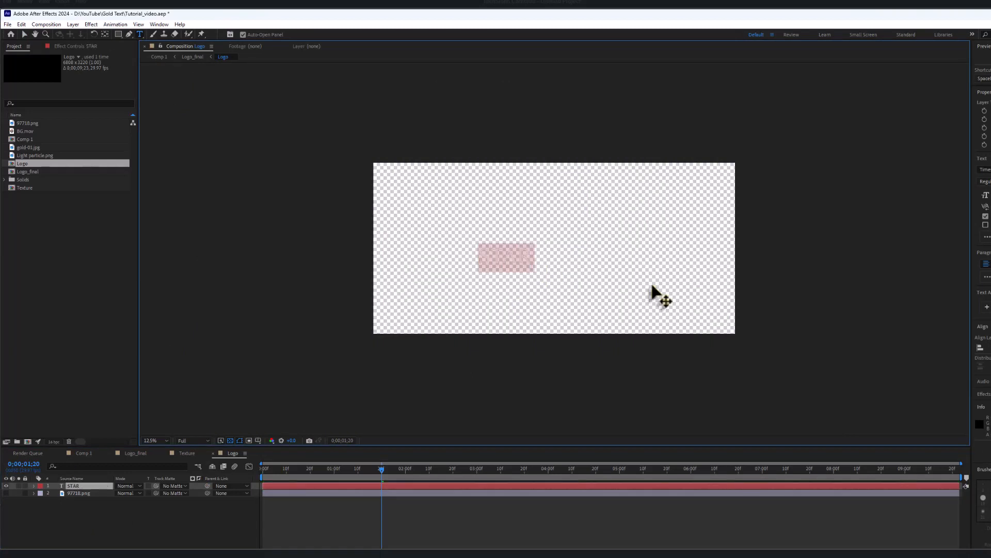
pyautogui.click(974, 217)
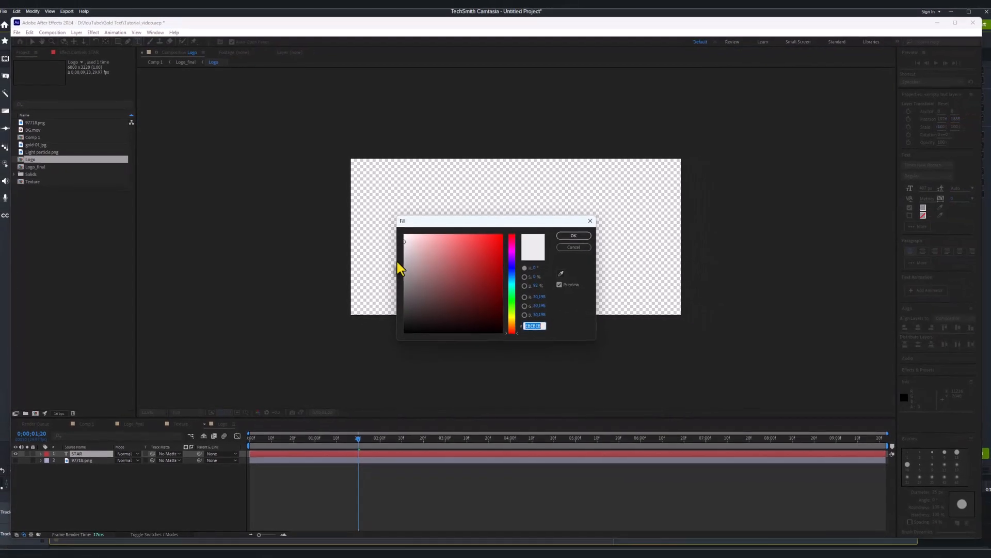
pyautogui.press('Escape')
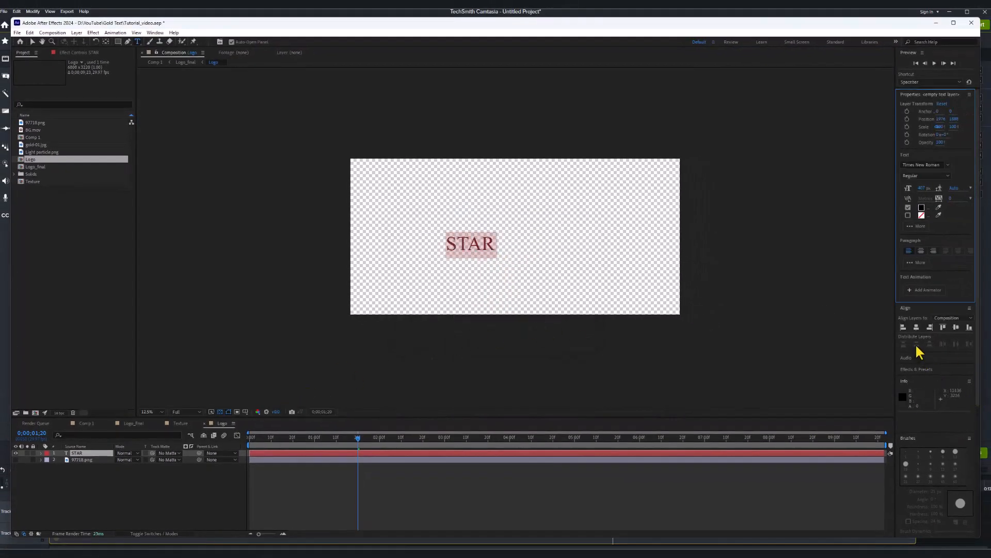
pyautogui.moveTo(932, 187); pyautogui.dragTo(958, 187)
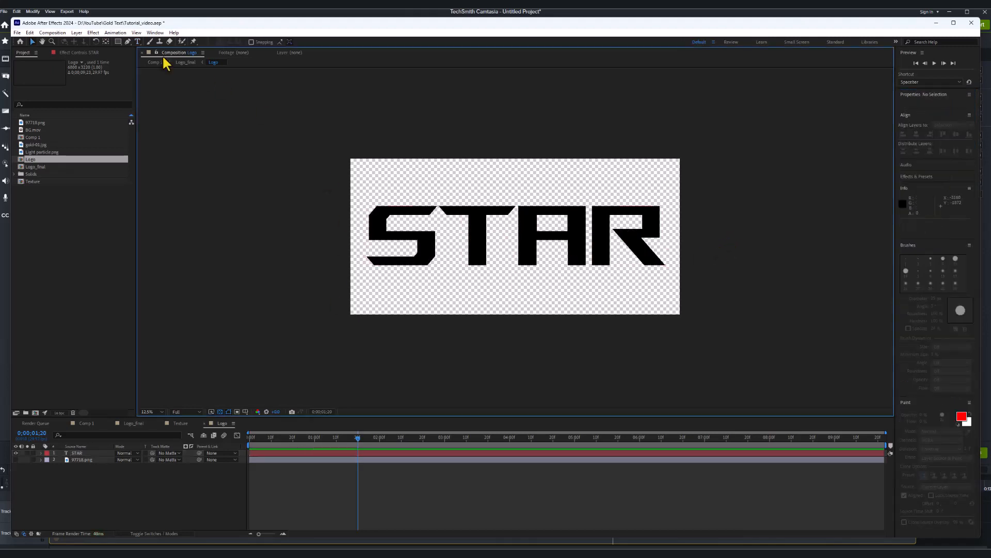
# Return to Comp 1 and examine the gold glitter effect on the replaced STAR title
pyautogui.click(155, 62)
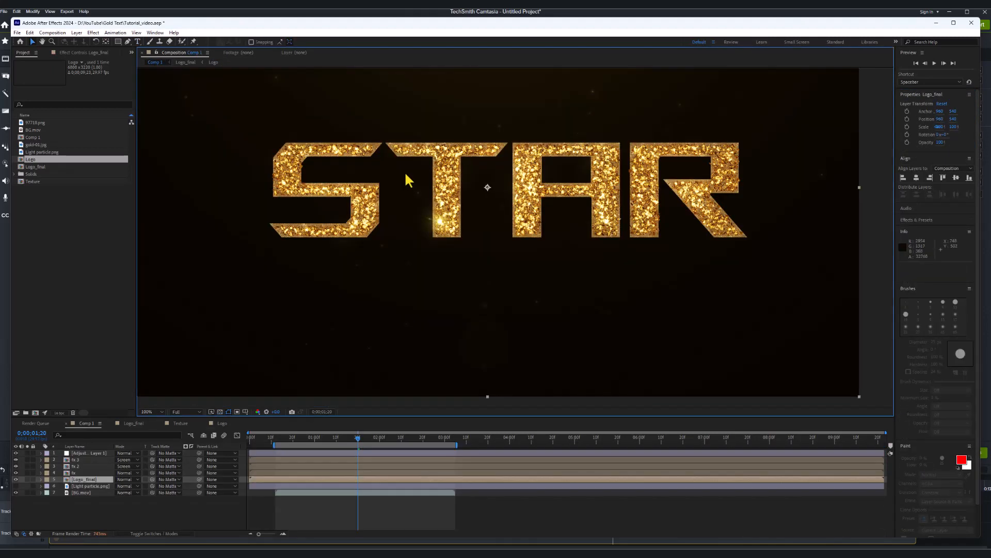
pyautogui.scroll(-2, 523, 242)
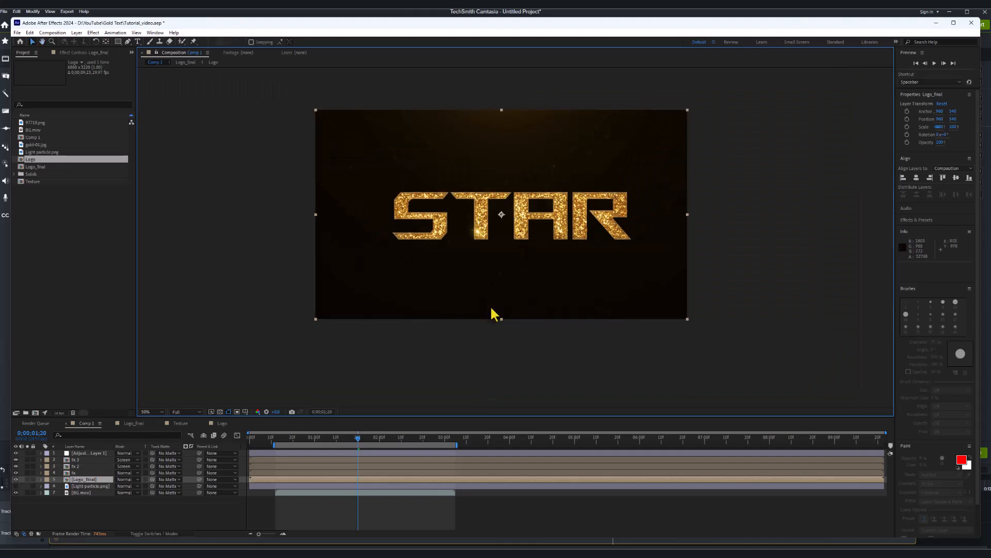
pyautogui.scroll(1, 498, 381)
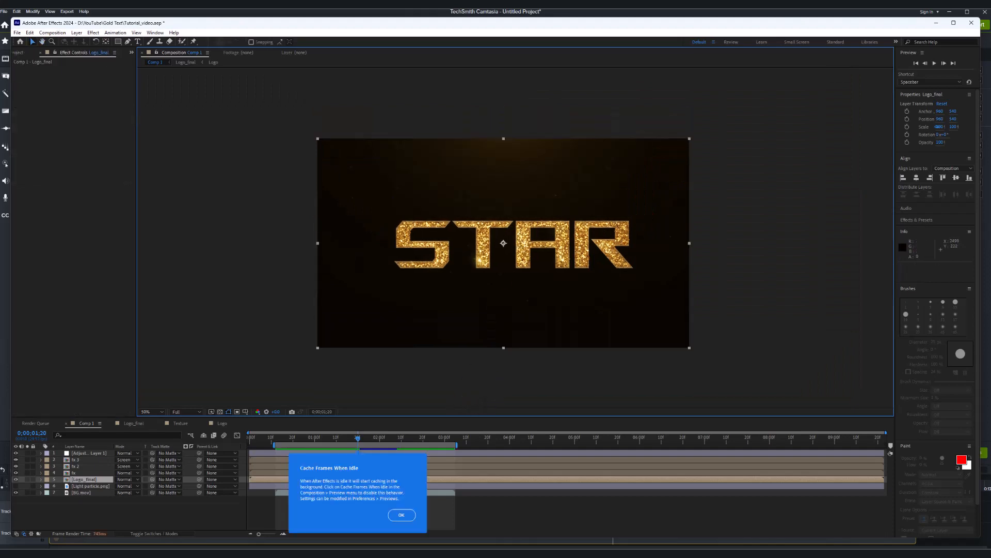